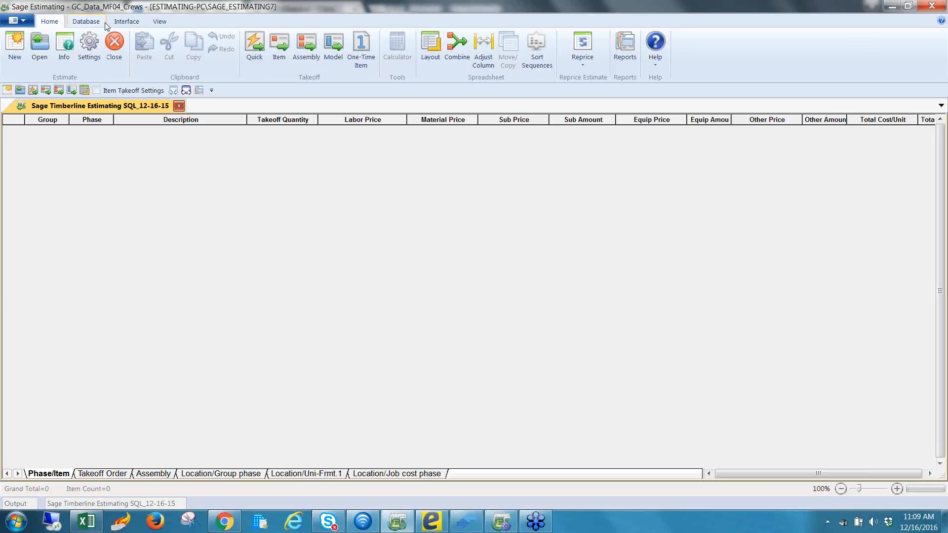
left_click(131, 25)
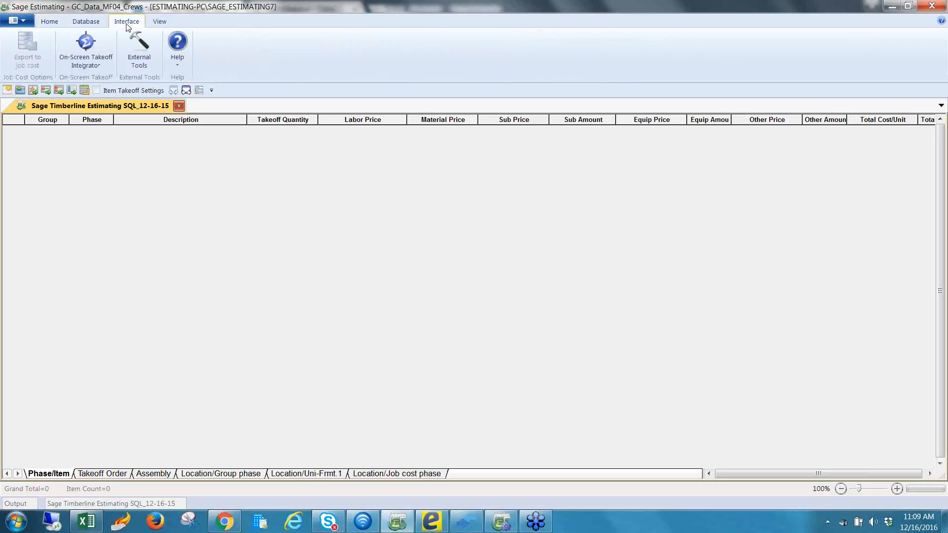
left_click(86, 23)
left_click(49, 21)
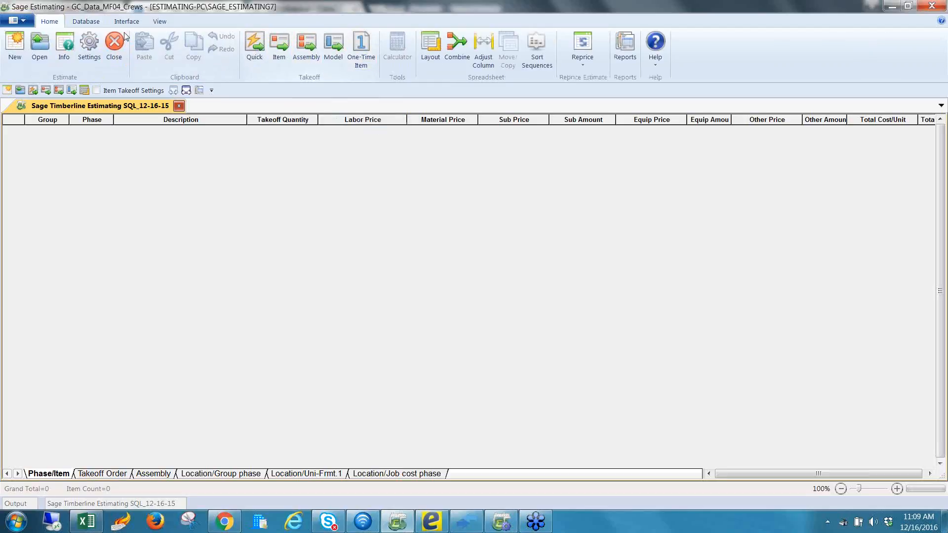
left_click(26, 23)
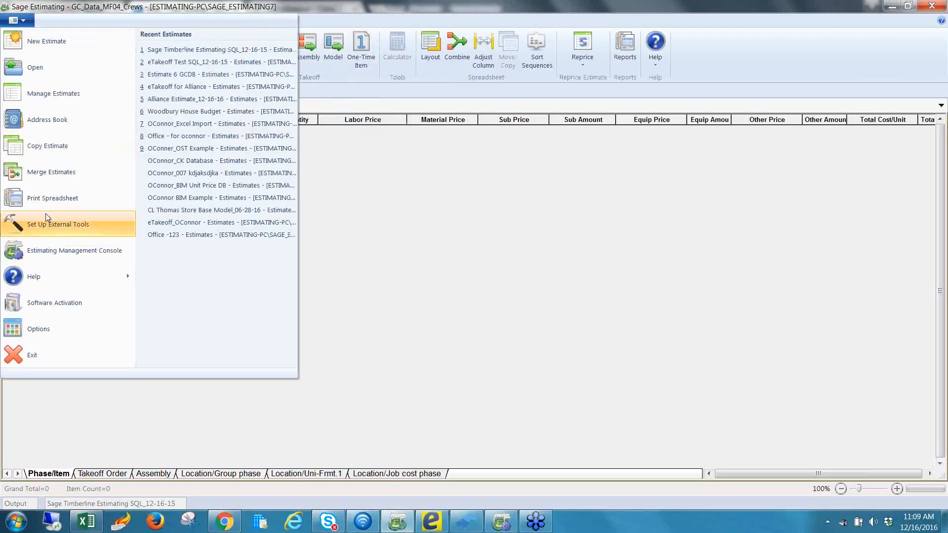
left_click(367, 80)
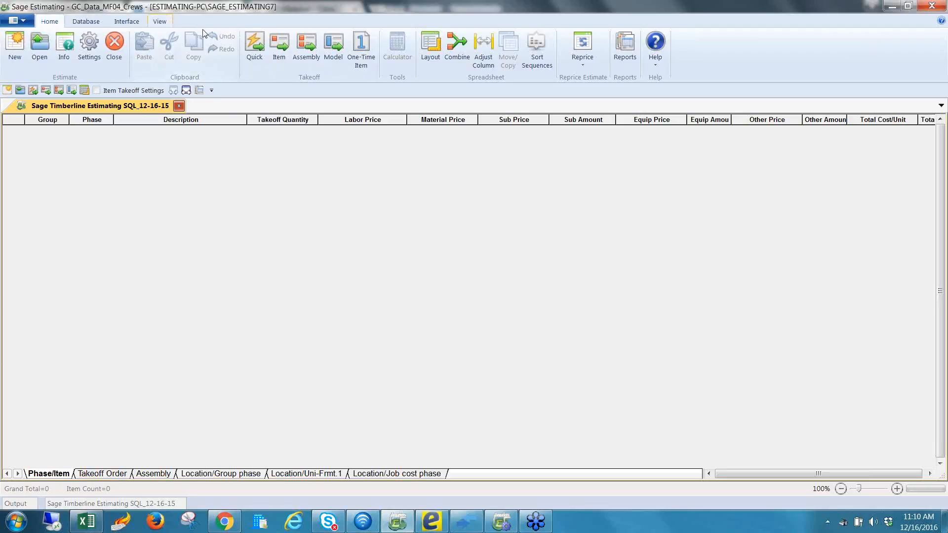
right_click(259, 43)
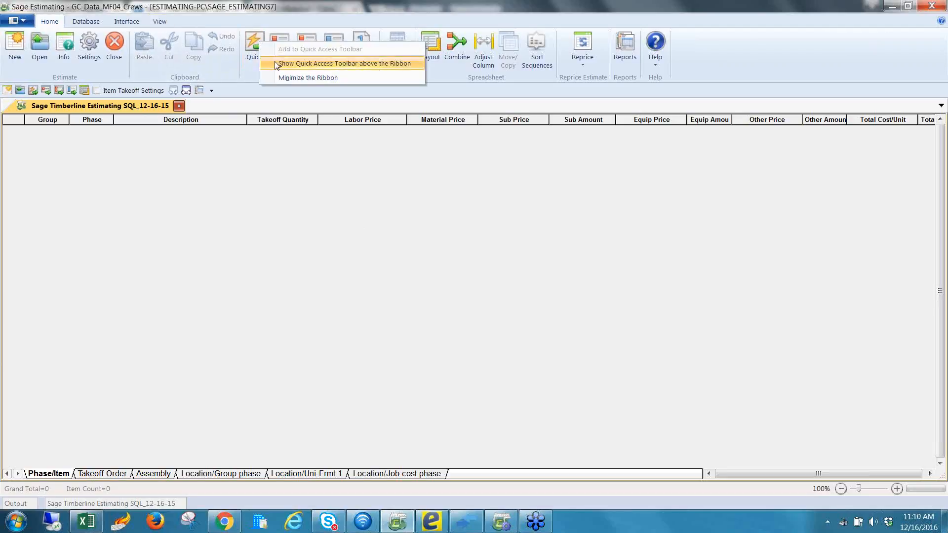
left_click(247, 73)
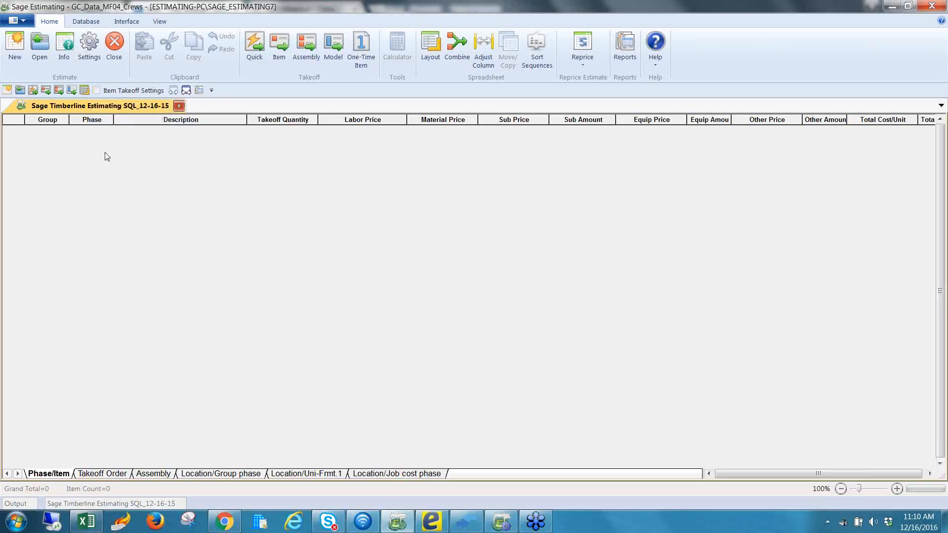
Close the Sage Timberline Estimating SQL_12-16-15 estimate and search the estimate catalog for "wood" without opening any estimate
left_click(180, 108)
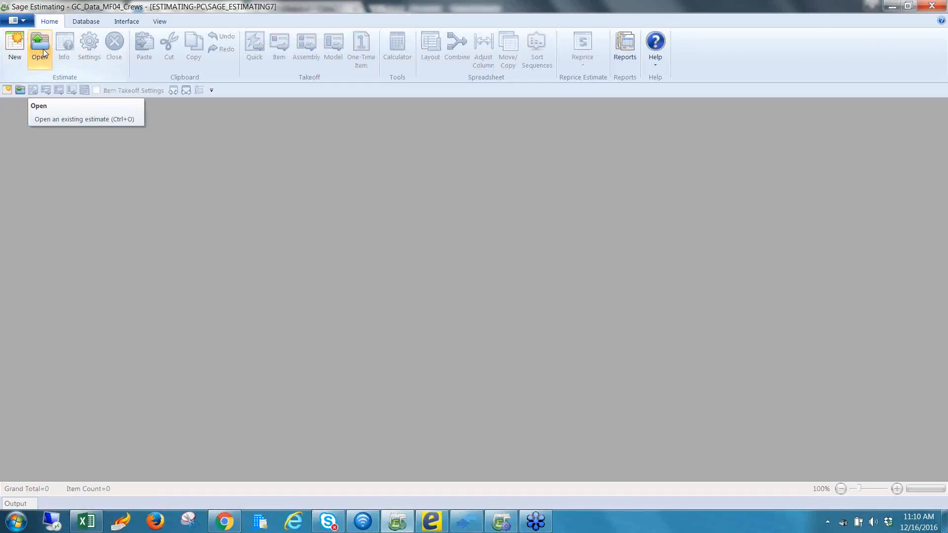
left_click(44, 52)
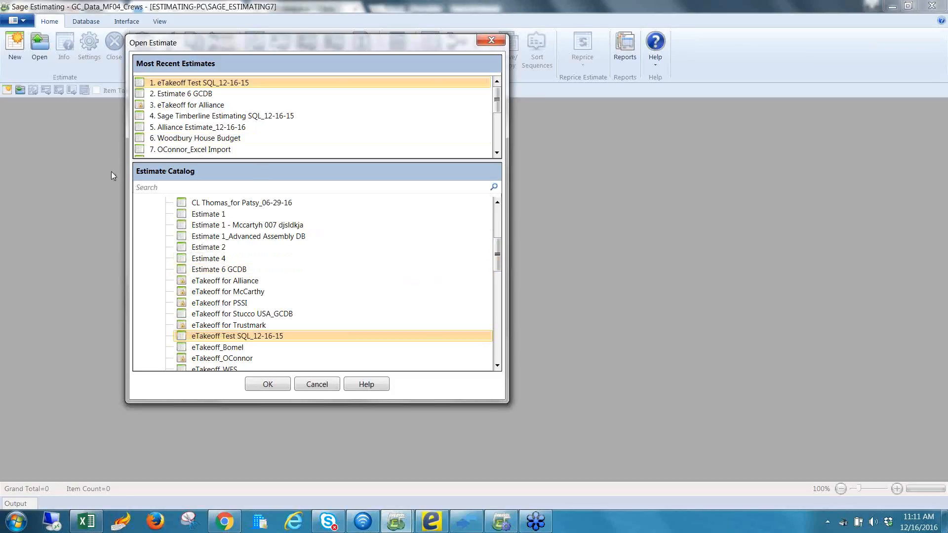
left_click(155, 190)
type("wood")
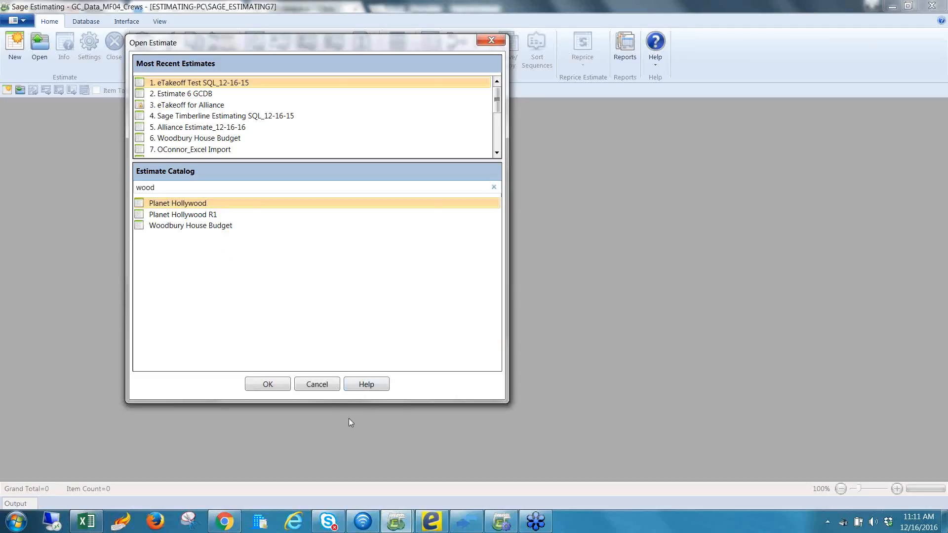
left_click(310, 386)
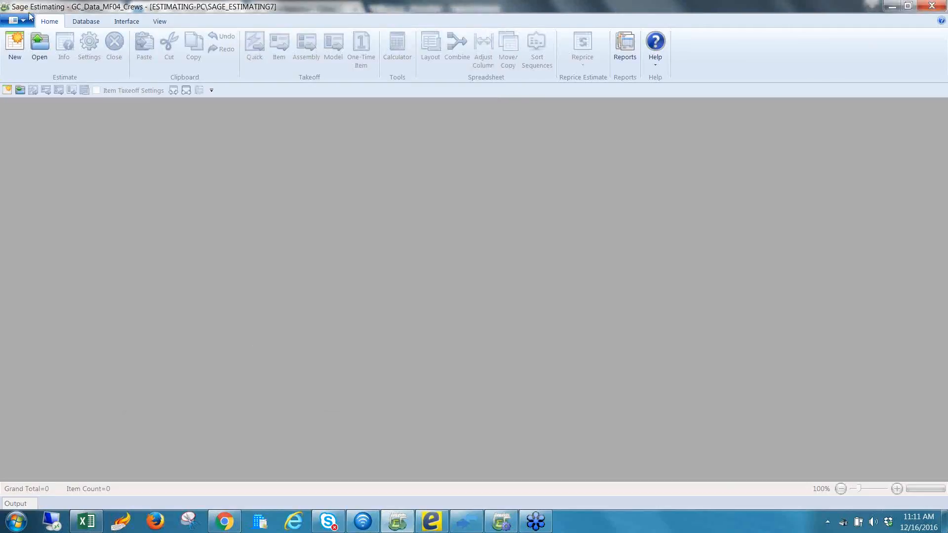
Create a new estimate named ASG Seminar 007 jsdjkldja in All Estimates, associated with the GC_Data_MF04_Crews database
left_click(17, 42)
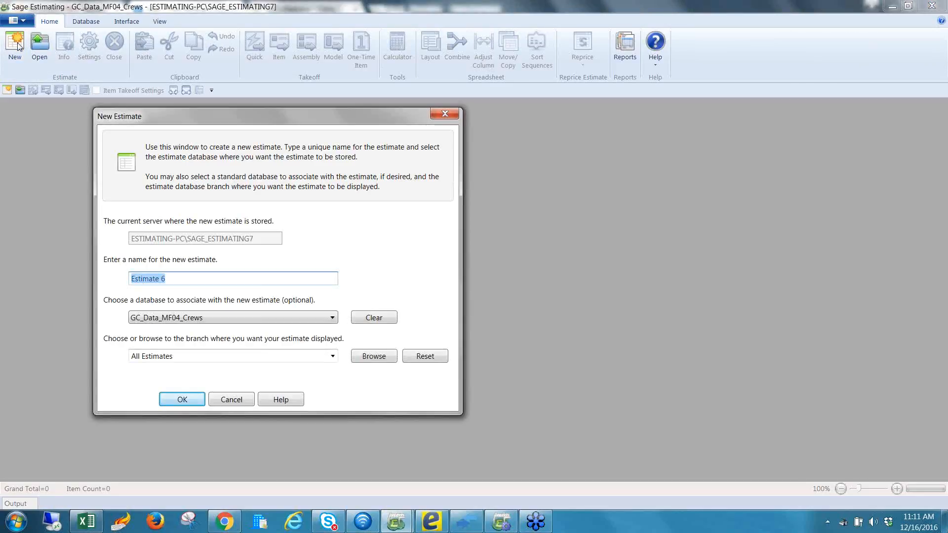
type("ASG S")
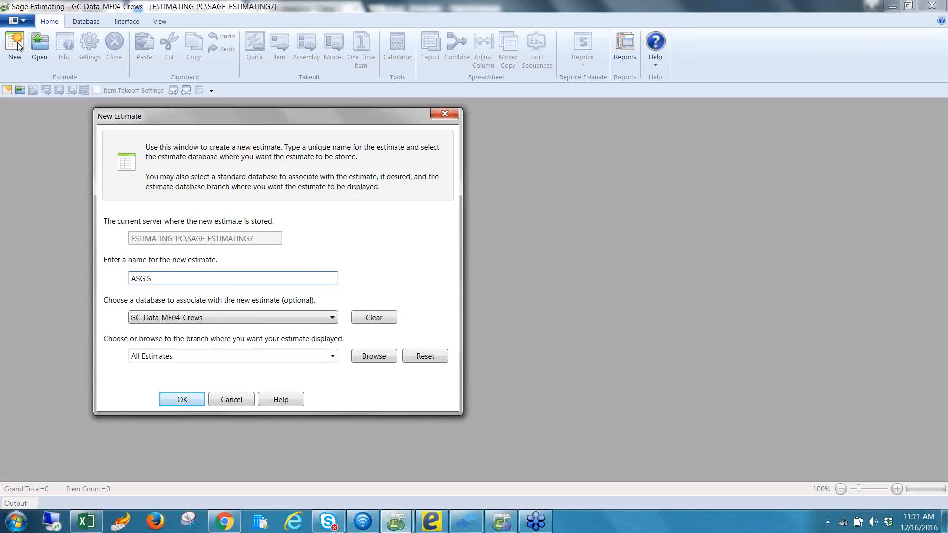
type("eminar 007 jsdjkldja")
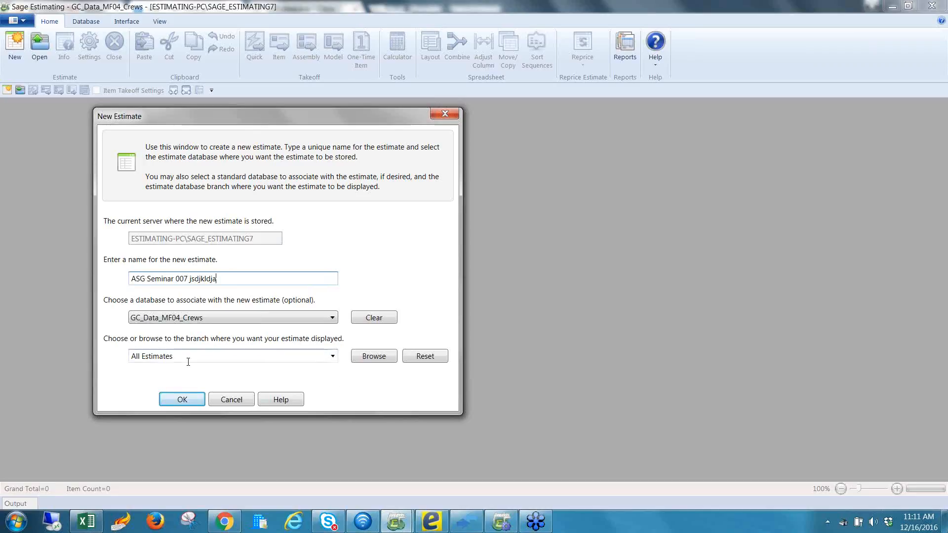
left_click(376, 358)
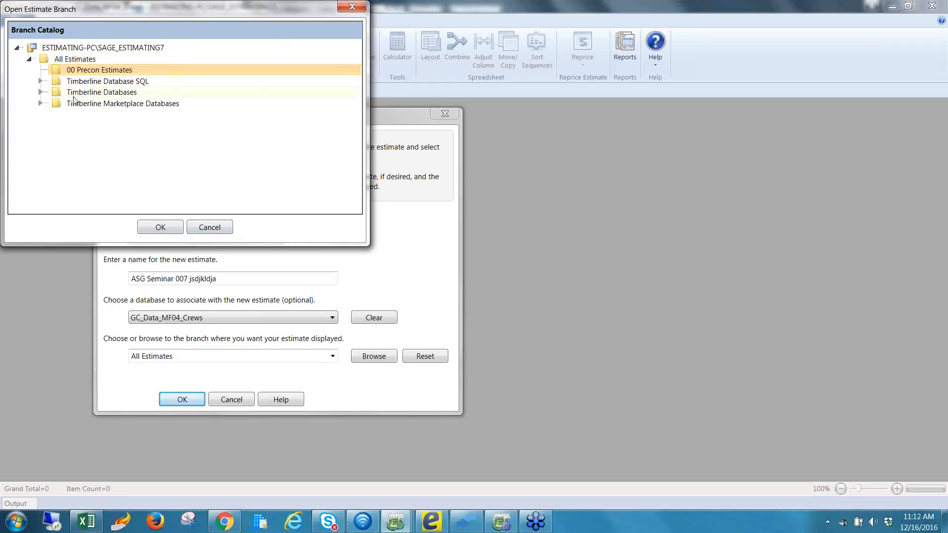
left_click(201, 227)
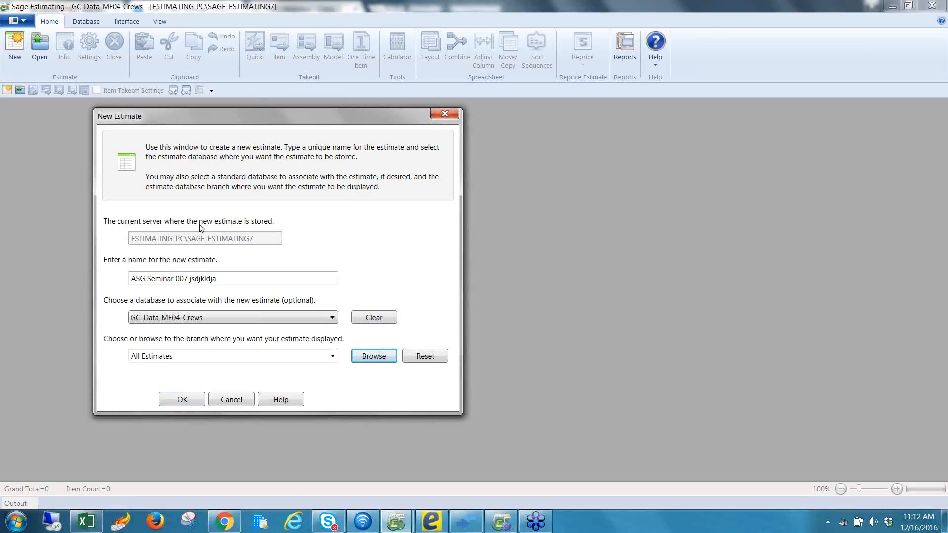
left_click(183, 400)
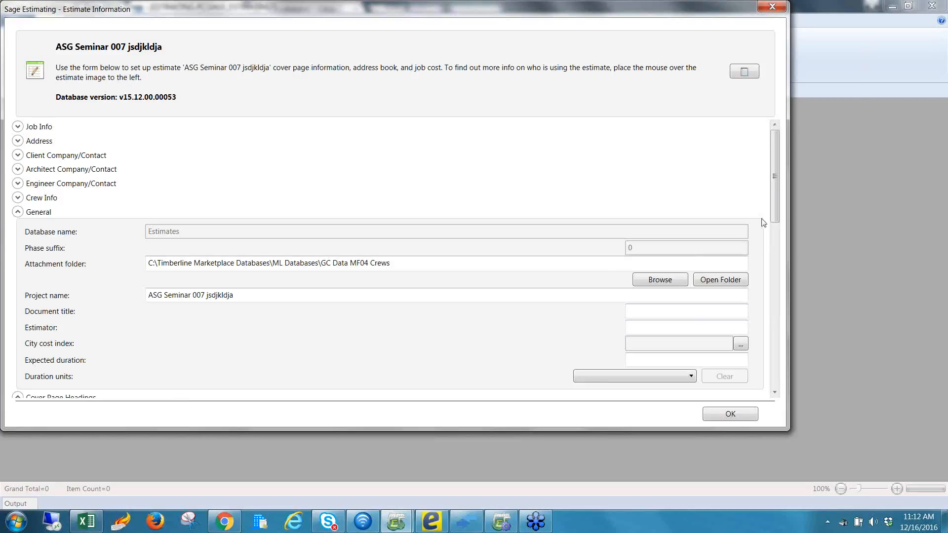
Review the new estimate's crew info and the available labor rate tables, and accept the estimate information
mouse_move(777, 192)
left_mouse_down()
mouse_move(764, 219)
mouse_move(760, 279)
mouse_move(772, 319)
mouse_move(768, 173)
mouse_move(795, 310)
mouse_move(823, 374)
mouse_move(799, 316)
mouse_move(772, 185)
left_mouse_up()
left_click(18, 198)
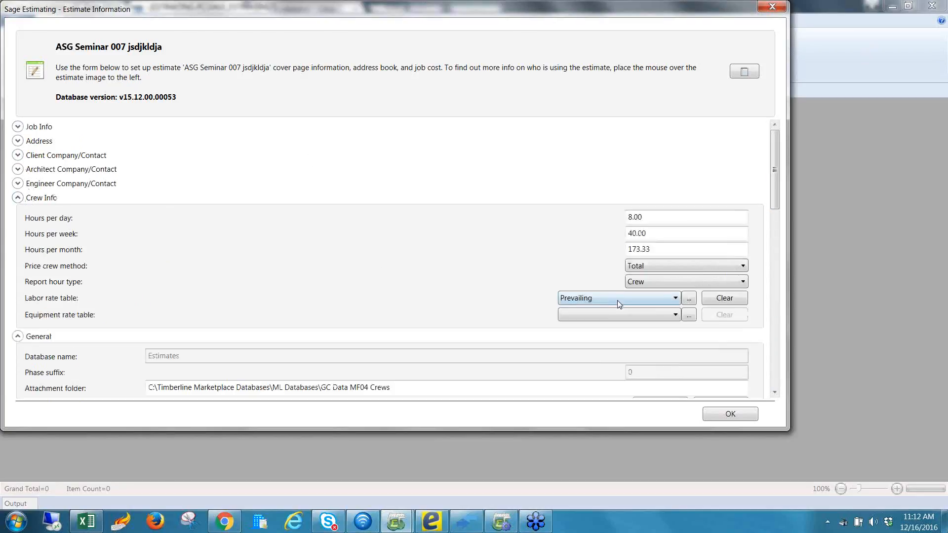
left_click(689, 298)
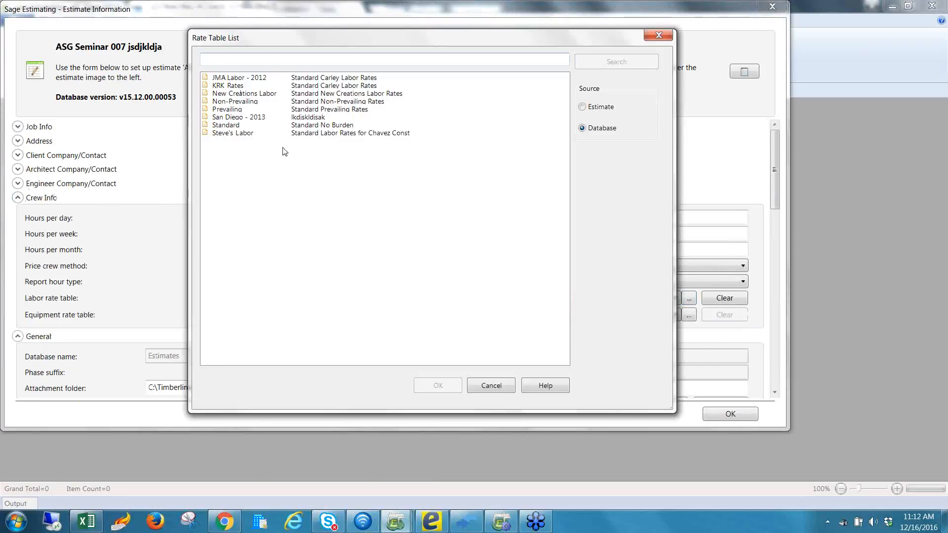
left_click(491, 386)
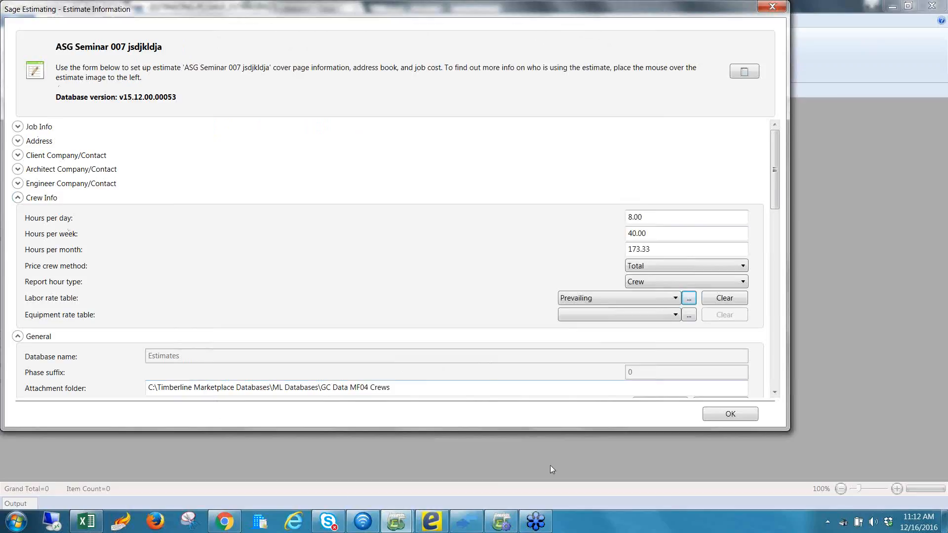
left_click(731, 414)
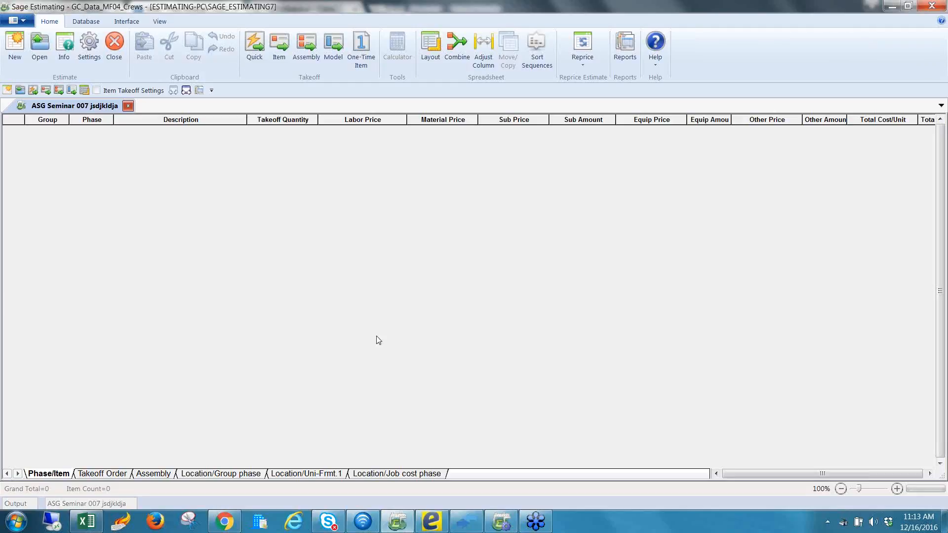
Open the estimate manager and look through the contents of the Timberline folders and the 00 Precon Estimates folder
left_click(20, 26)
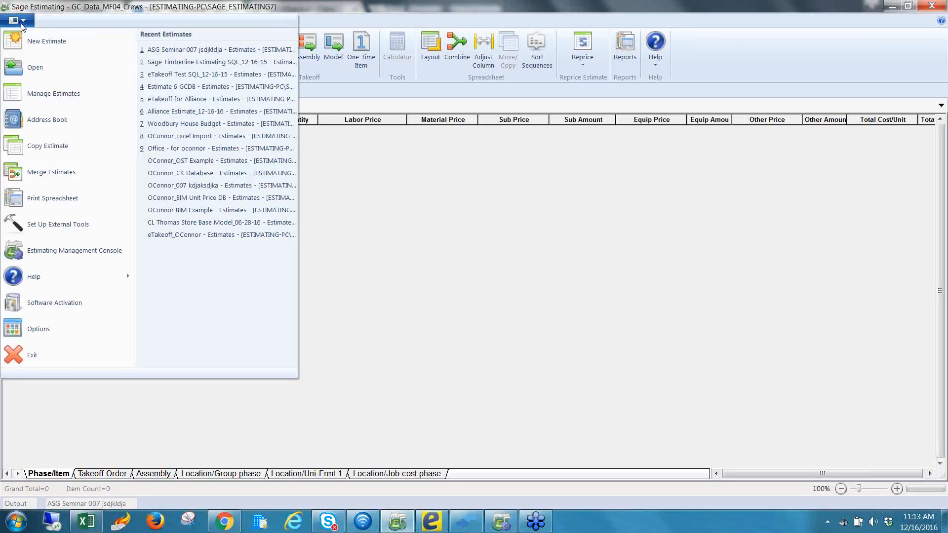
left_click(53, 92)
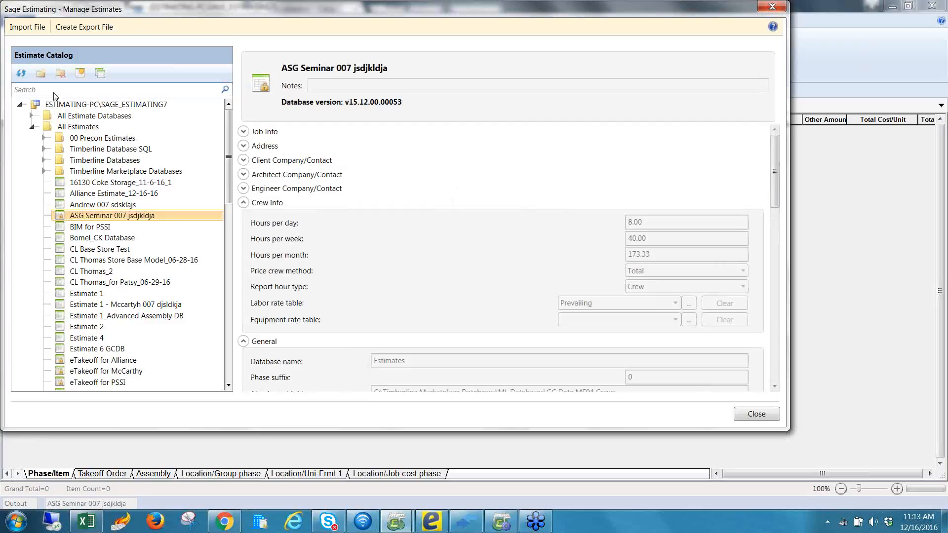
left_click(78, 171)
left_click(80, 161)
left_click(81, 149)
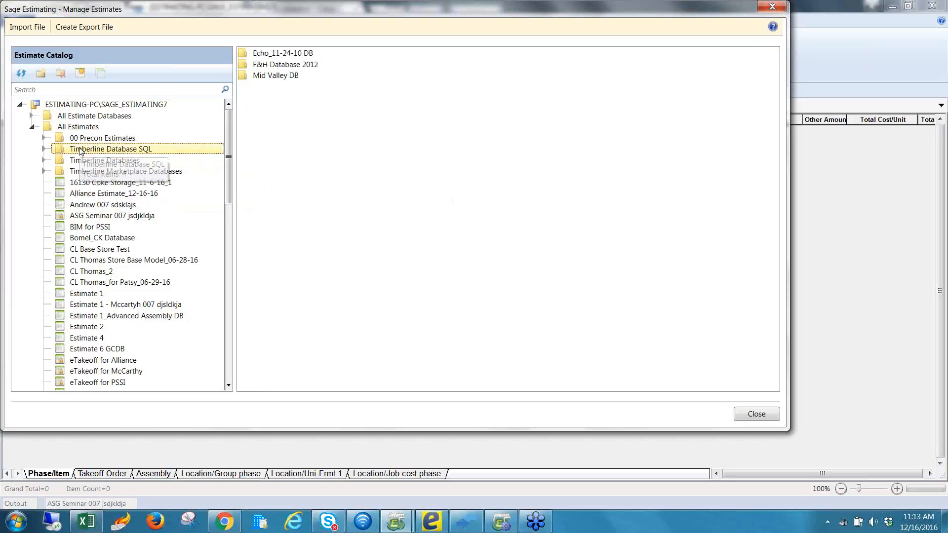
left_click(84, 138)
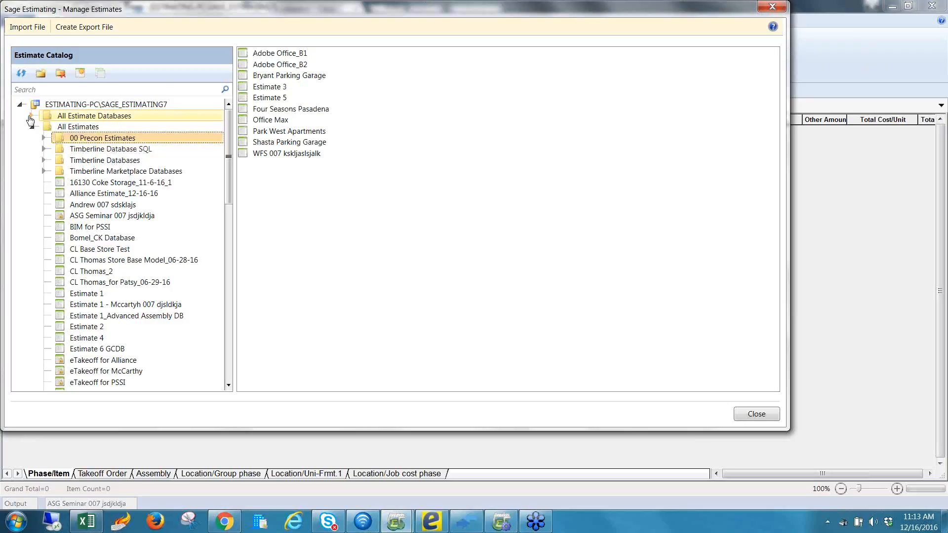
Expand All Estimate Databases and compare the contents of its Estimates database with those of the folders under All Estimates
left_click(30, 116)
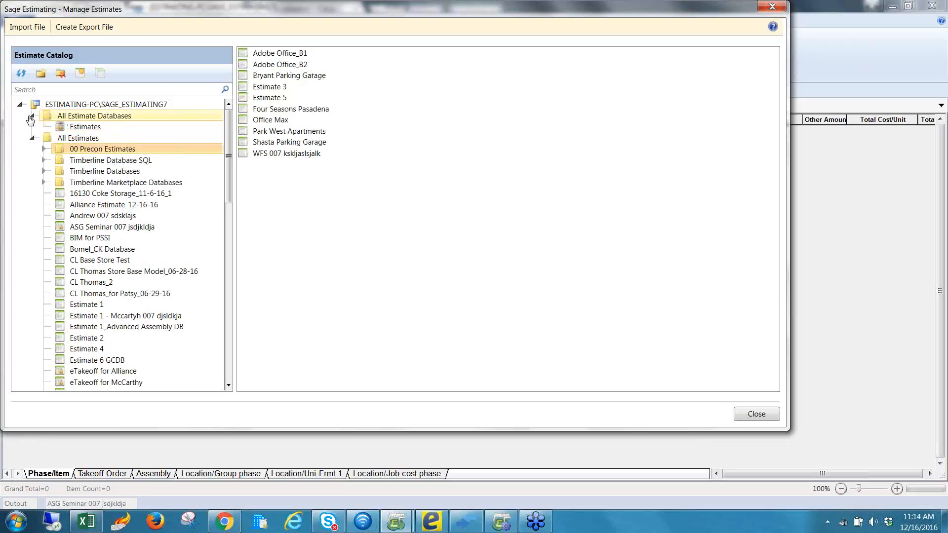
left_click(97, 172)
left_click(94, 183)
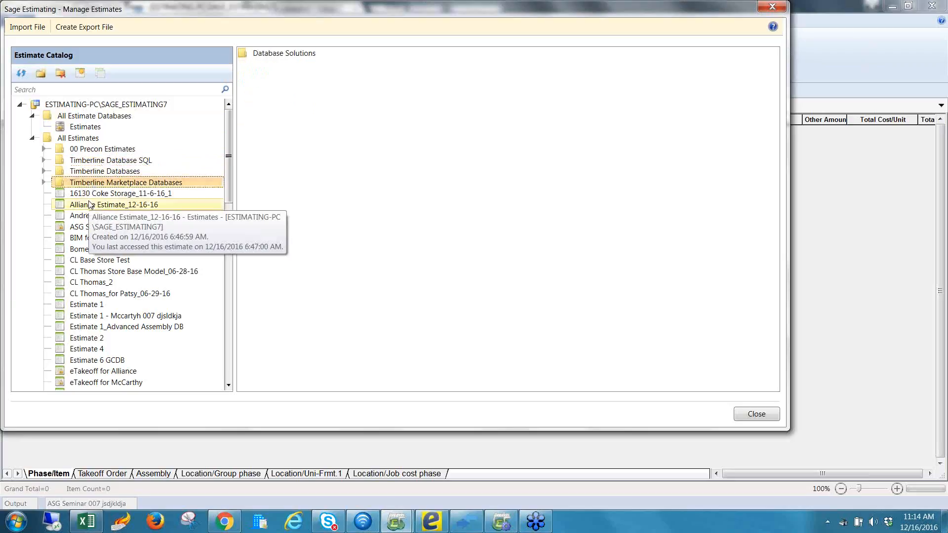
left_click(95, 151)
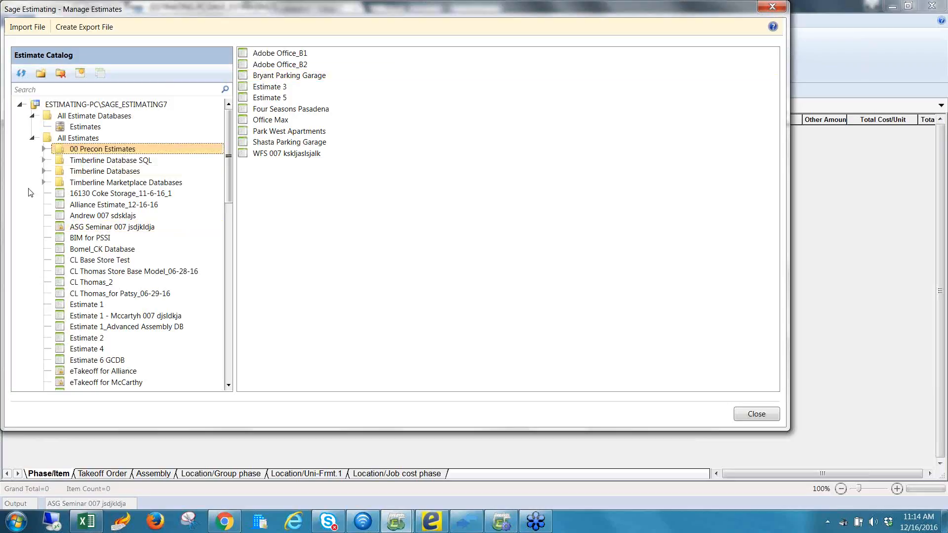
left_click(72, 127)
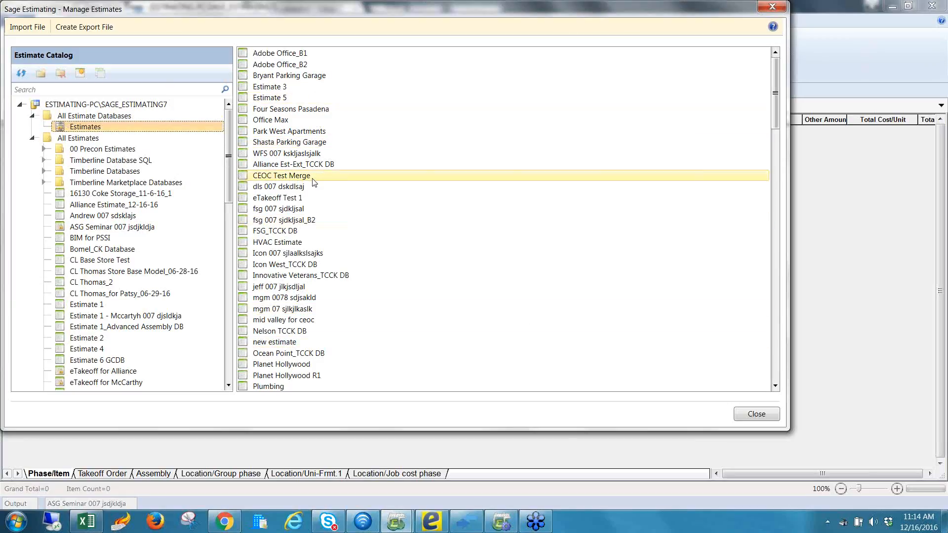
Show all estimates of the 00 Precon Estimates folder in a grid and check which fields can be searched
left_click(127, 150)
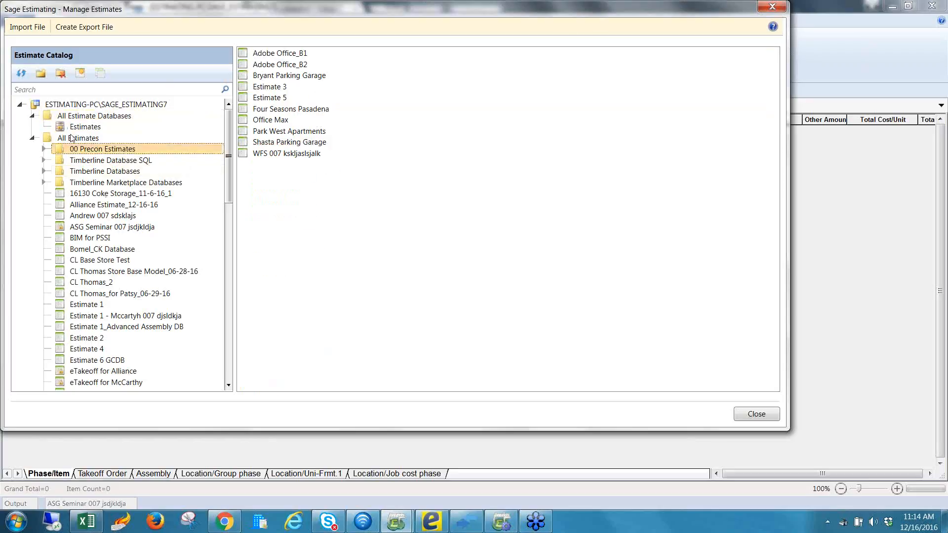
right_click(93, 151)
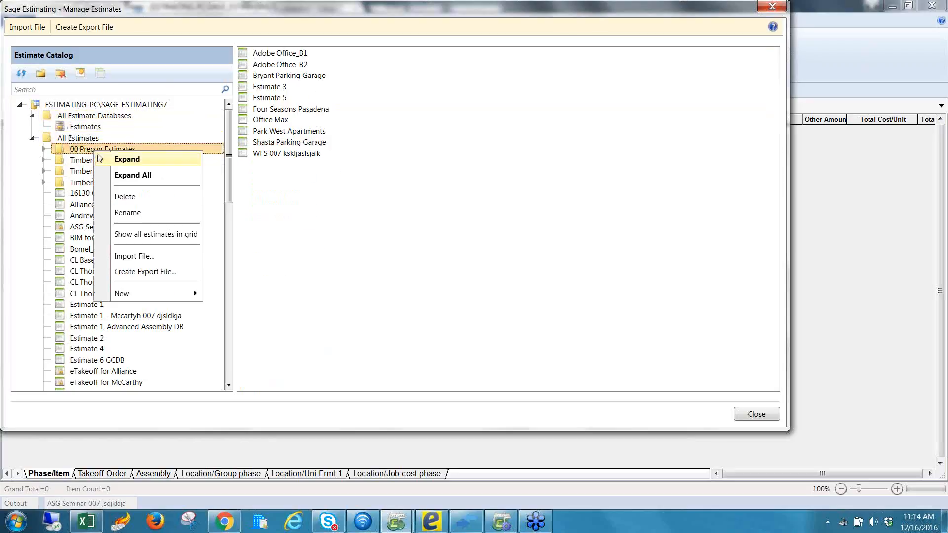
left_click(134, 235)
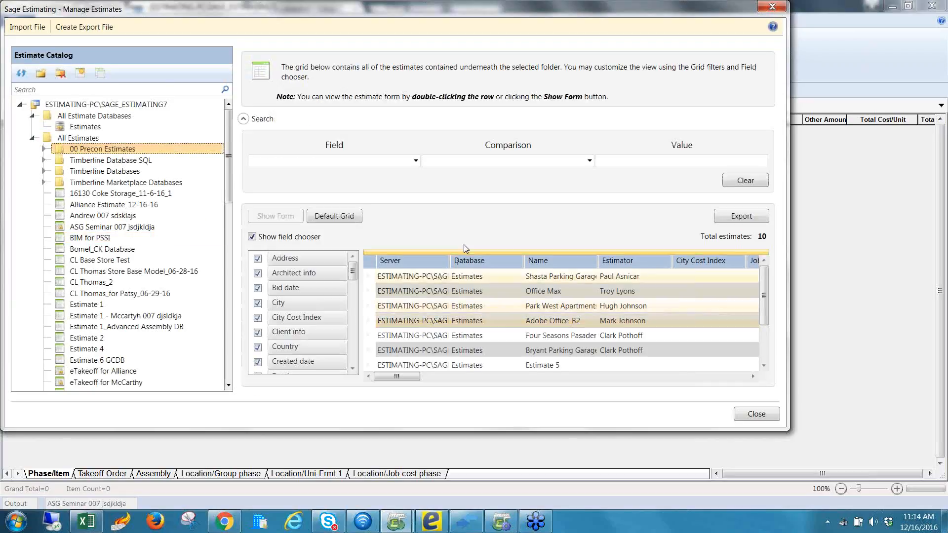
left_click(683, 317)
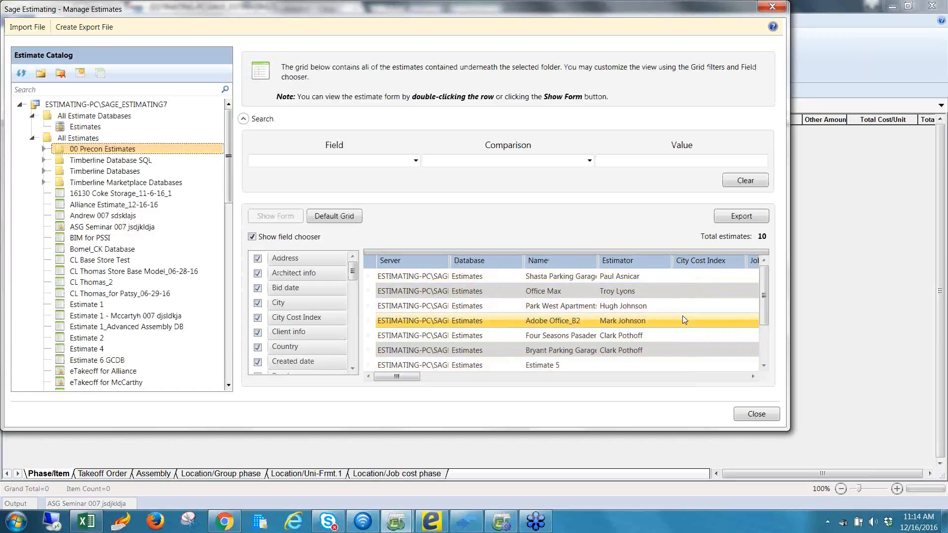
left_click(416, 160)
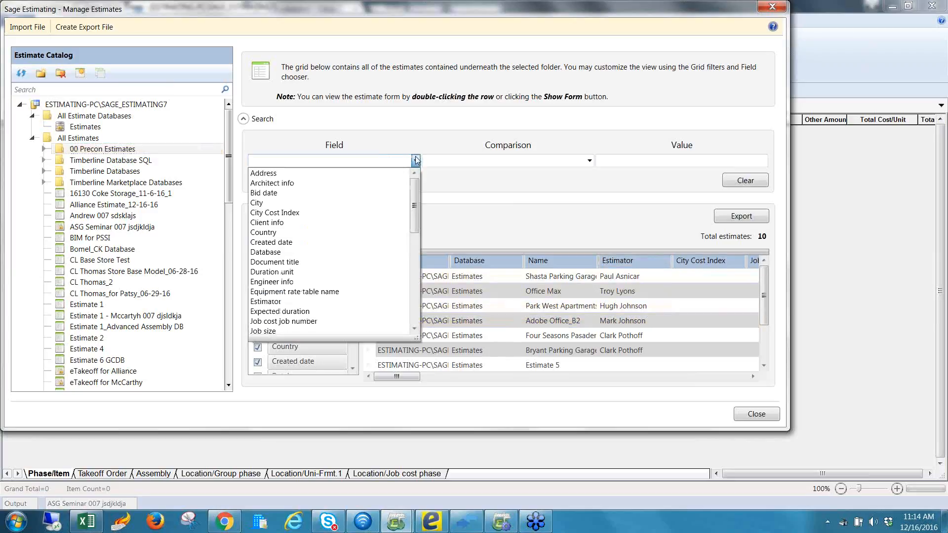
left_click(416, 156)
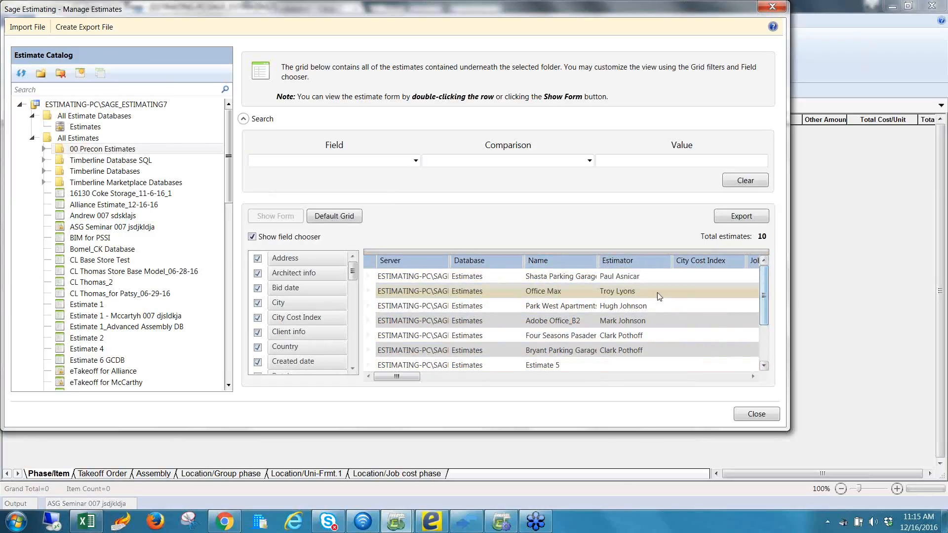
Group the estimate grid by Estimator
left_click(619, 272)
left_click_drag(618, 267, 442, 262)
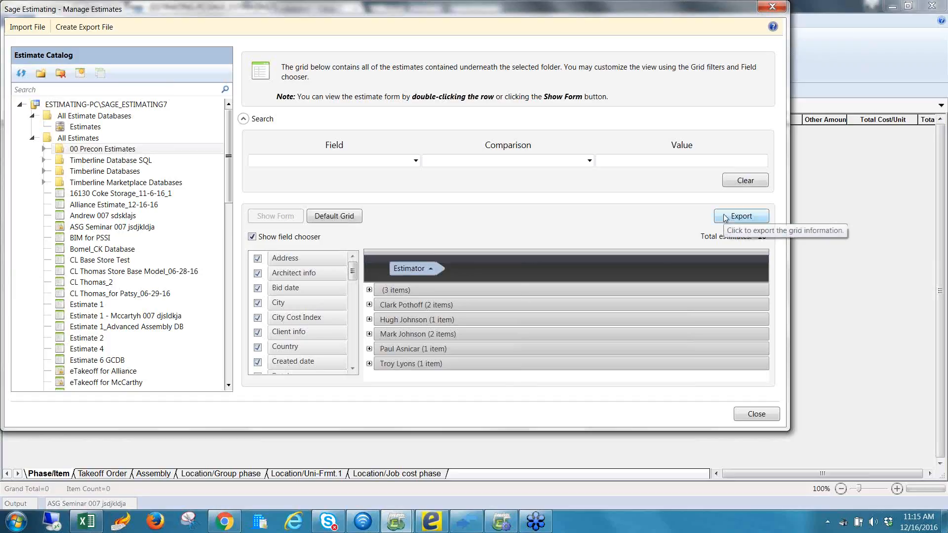
Close the estimate manager and use Quick Takeoff to add 3068 6 Panel Fir, 2868 15 Lite French and 2668 Lauan from 08-14-05 Wood Doors
left_click(754, 416)
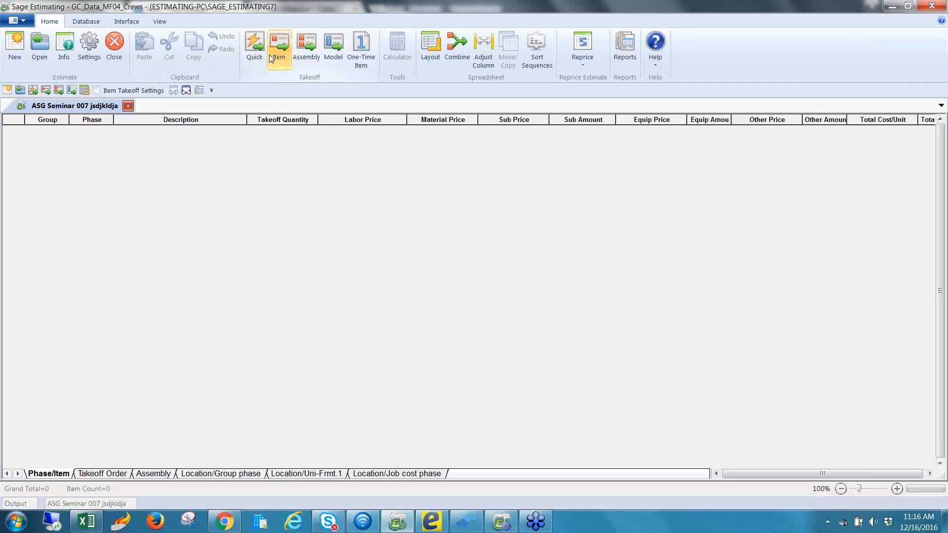
left_click(254, 46)
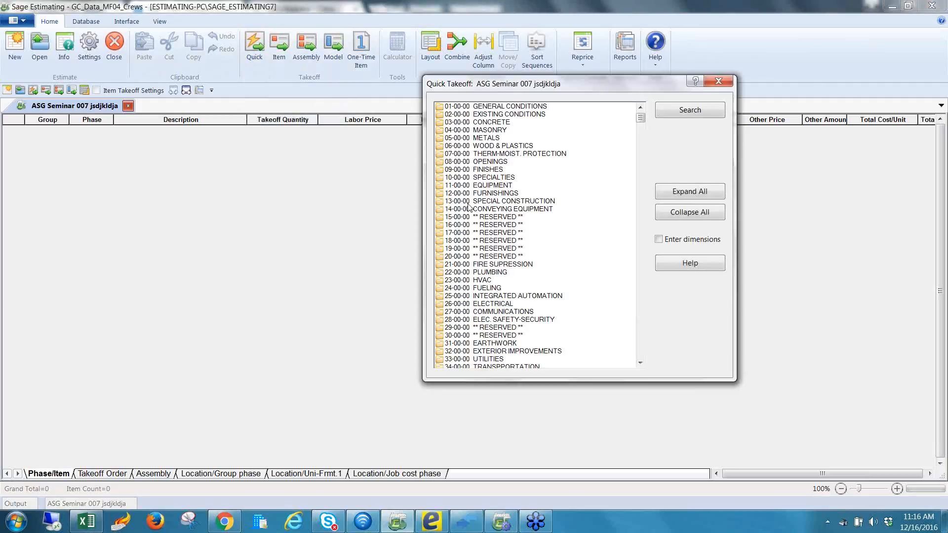
double_click(476, 162)
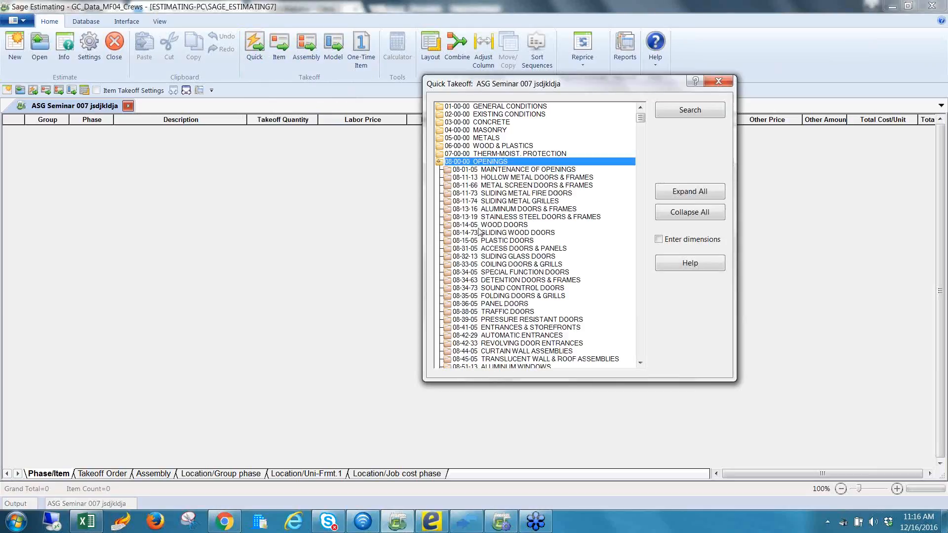
double_click(478, 225)
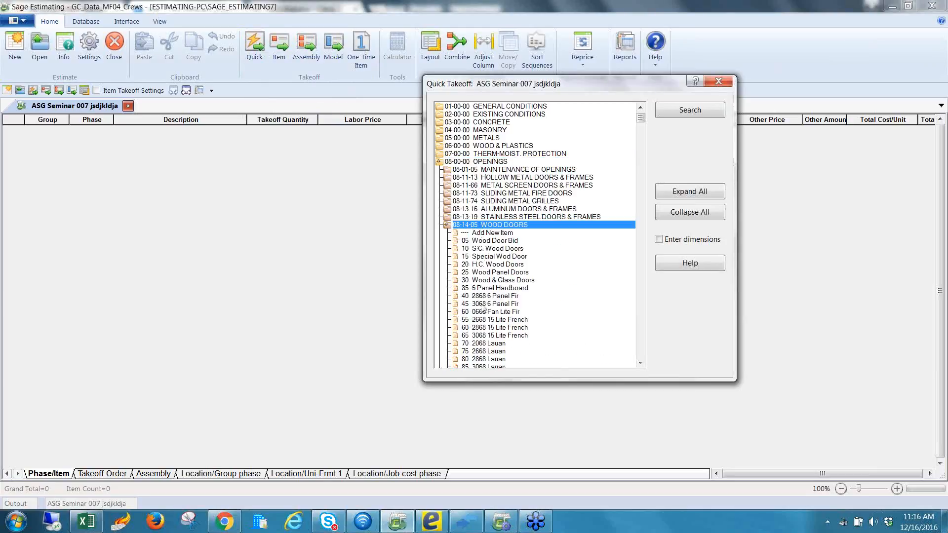
left_click(483, 306)
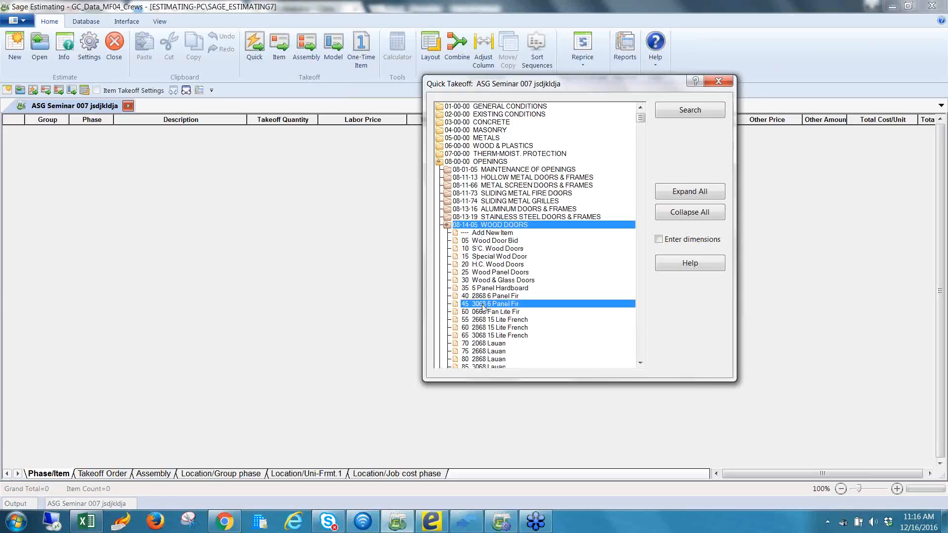
left_click(473, 328, "ctrl")
left_click(473, 351, "ctrl")
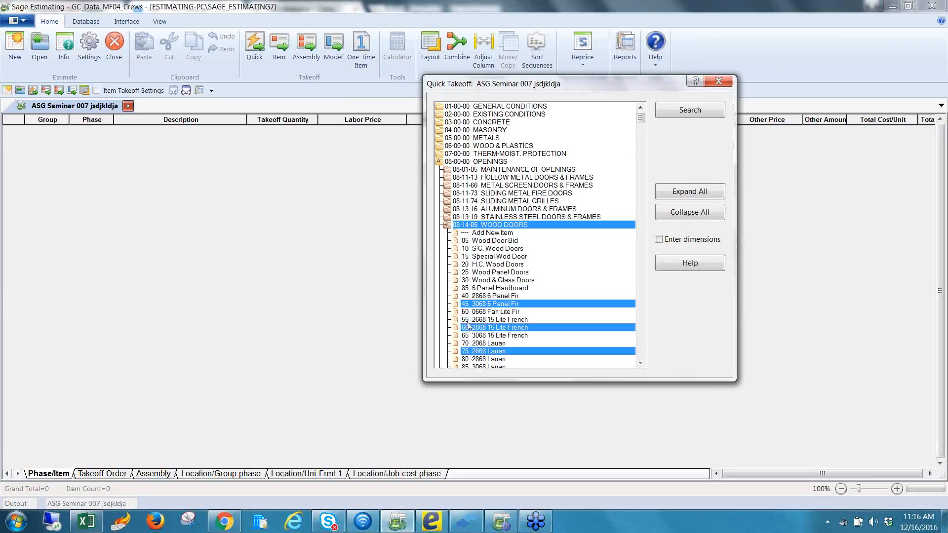
left_click_drag(474, 305, 364, 280)
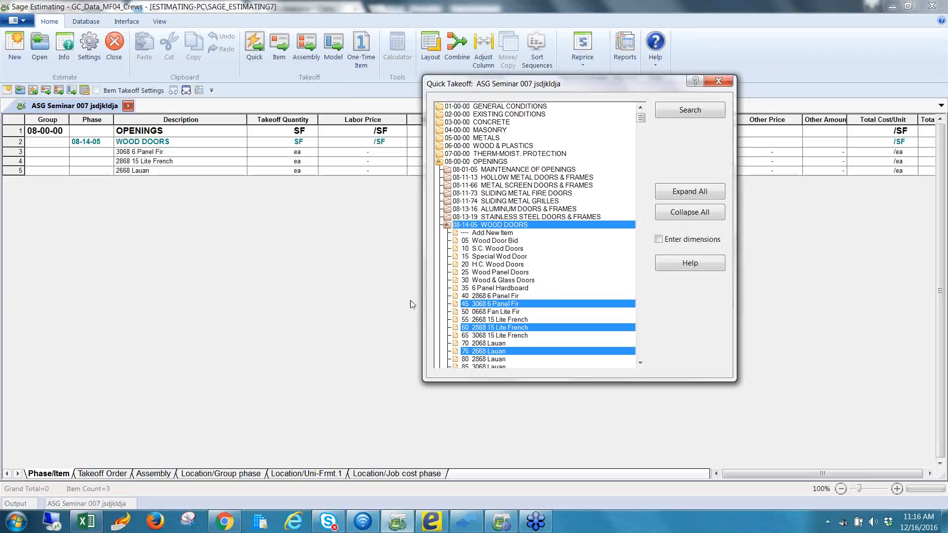
Search the Quick Takeoff items for "marker" and add item 35, the 4x14 Markerboard, to the estimate
left_click(666, 113)
type("marker")
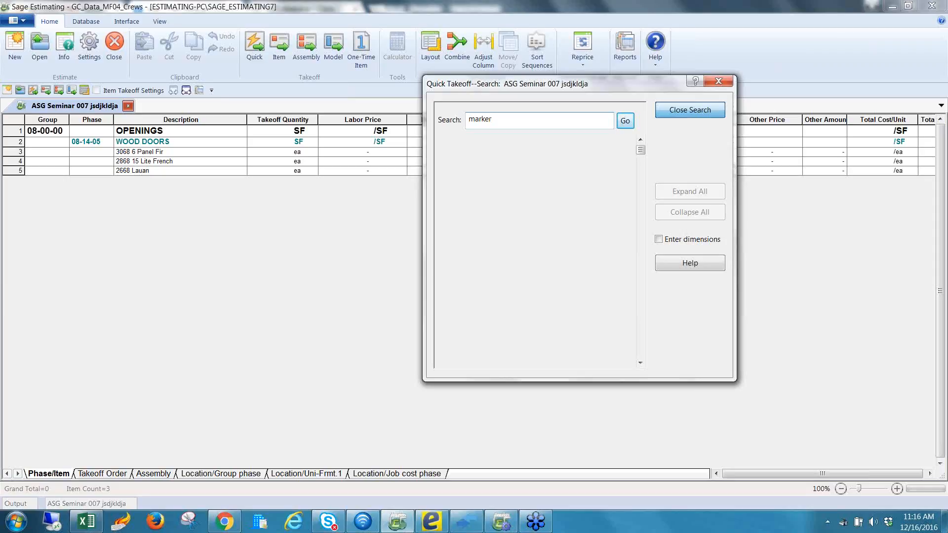
key("Return")
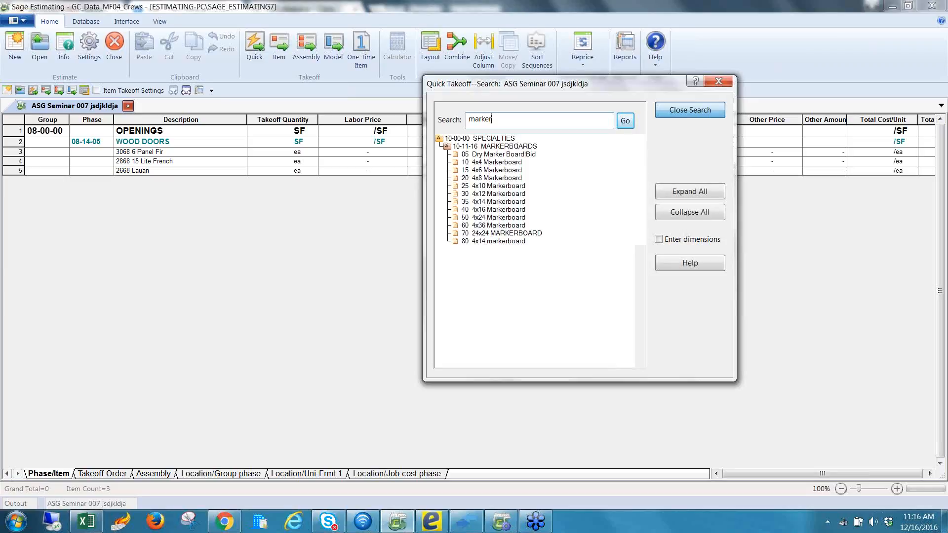
left_click(498, 202)
left_click_drag(347, 234, 340, 232)
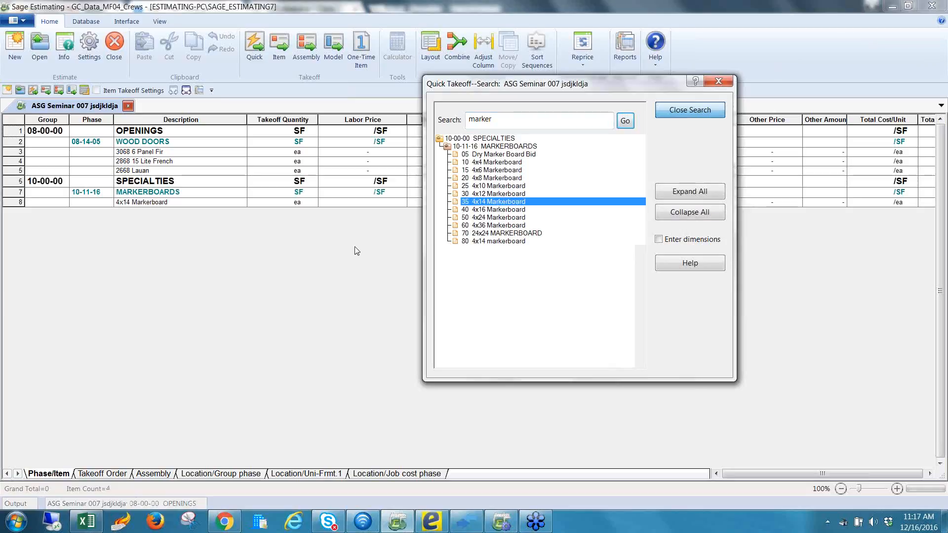
Leave the search, add a new blank item under 10-11-16 Markerboards to the estimate, and close Quick Takeoff
left_click(691, 111)
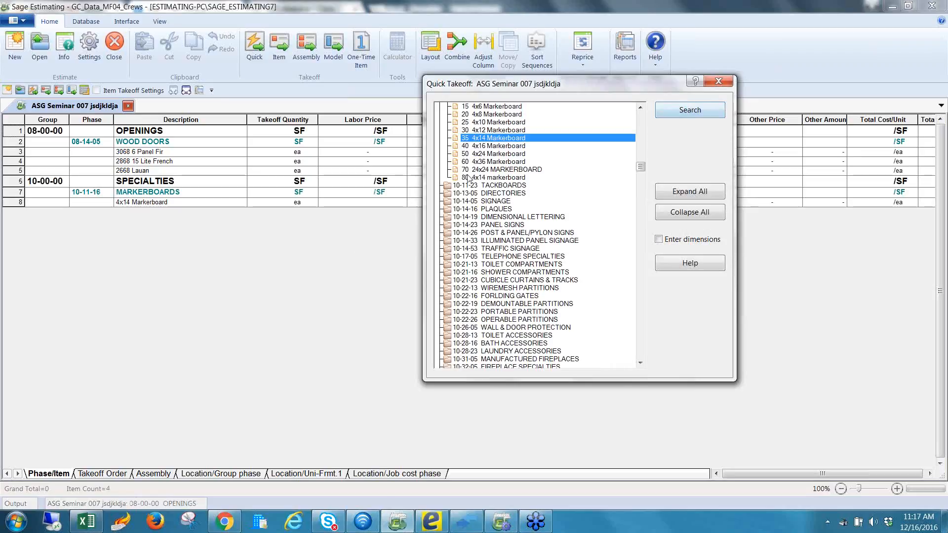
scroll(640, 110, "up", 4)
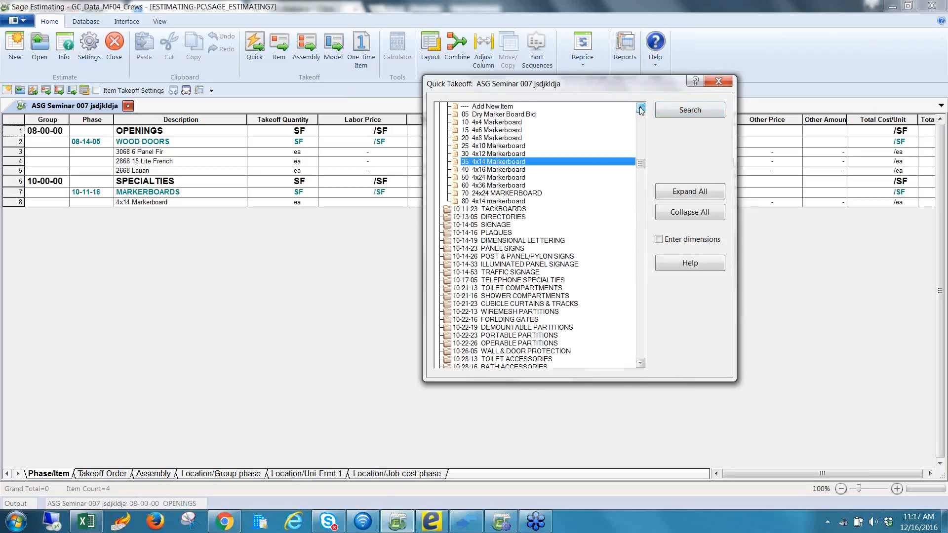
double_click(516, 170)
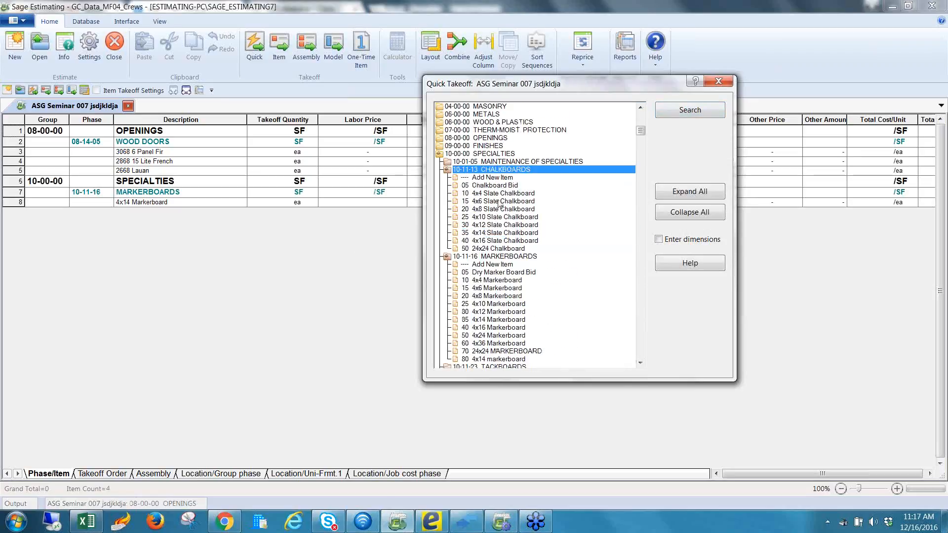
left_click(483, 179)
left_click(488, 263)
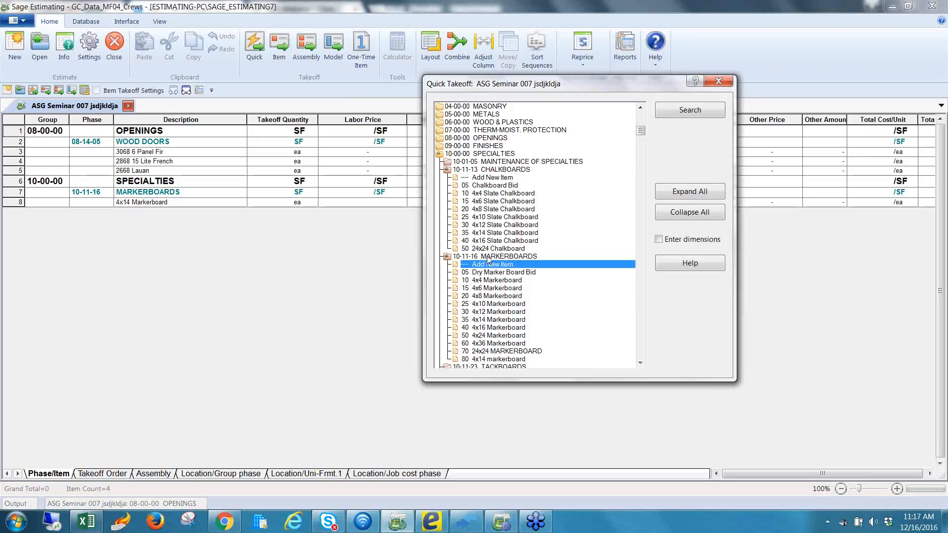
double_click(488, 265)
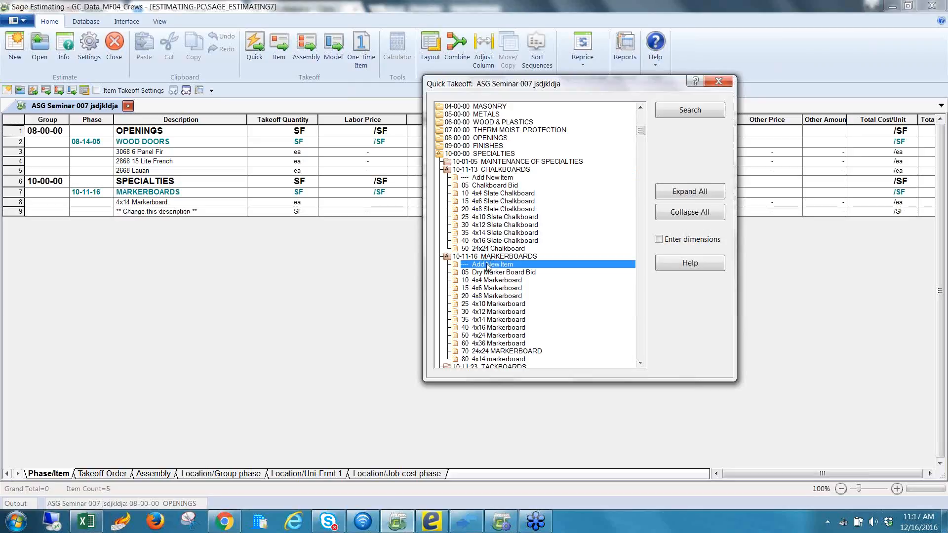
left_click(718, 82)
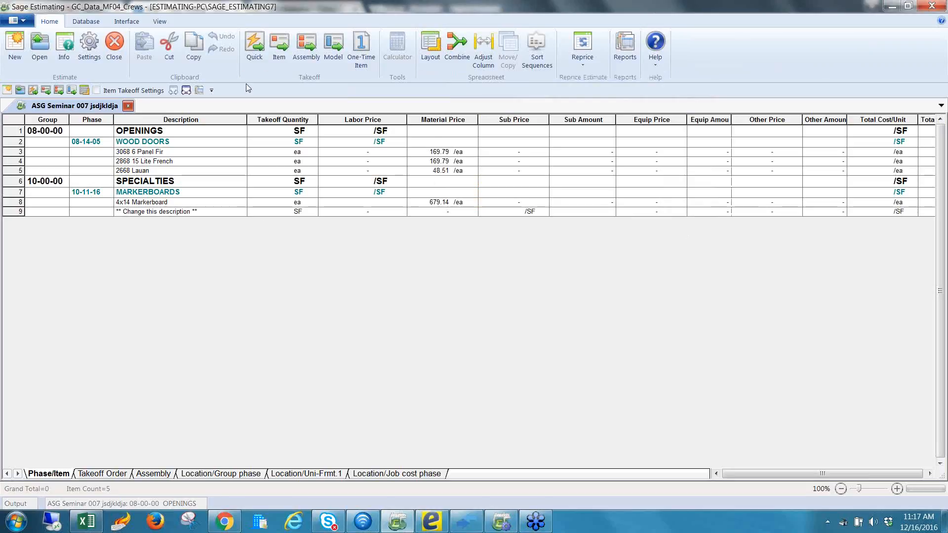
Enter takeoff quantities of 5 for 3068 6 Panel Fir, 6 for 2868 15 Lite French, 12 for 2668 Lauan and 12 for the 4x14 Markerboard
left_click(272, 153)
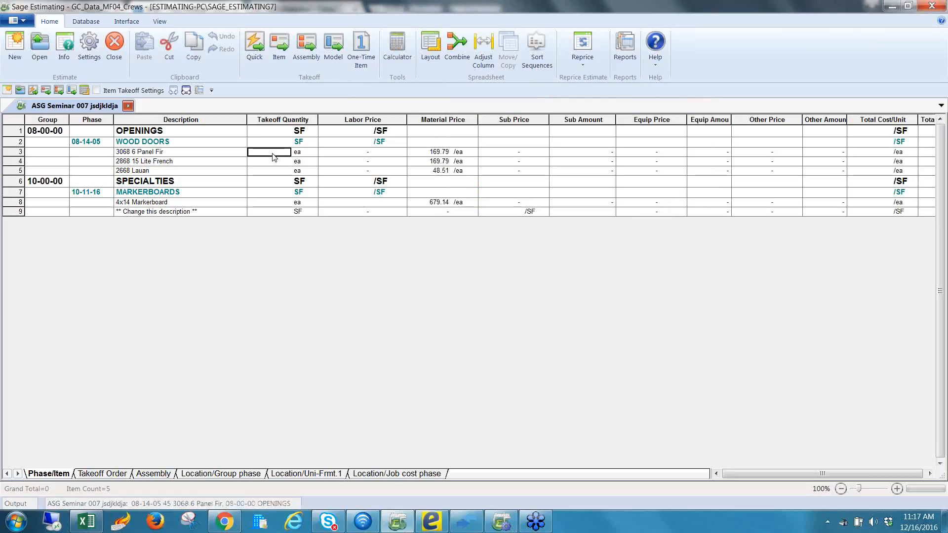
type("5")
key("Return")
type("6")
key("Return")
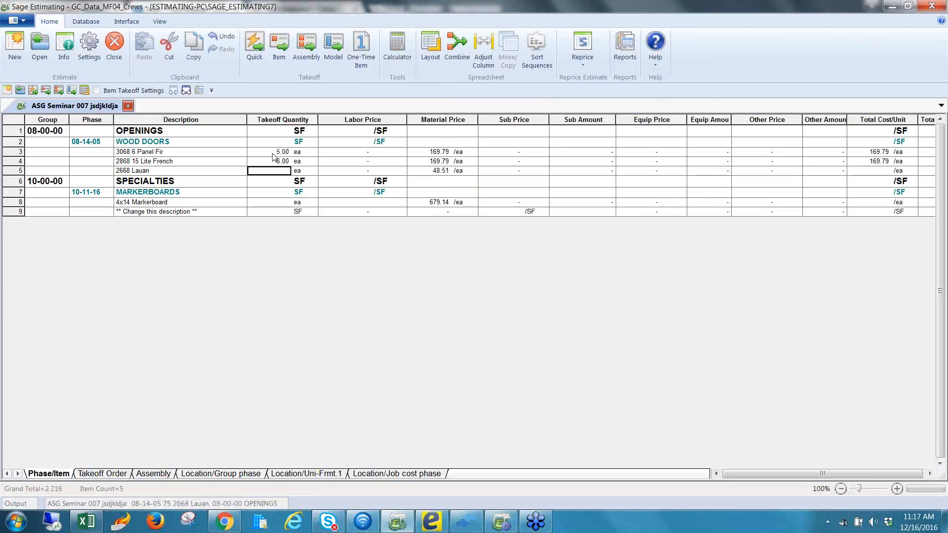
type("12")
key("Return")
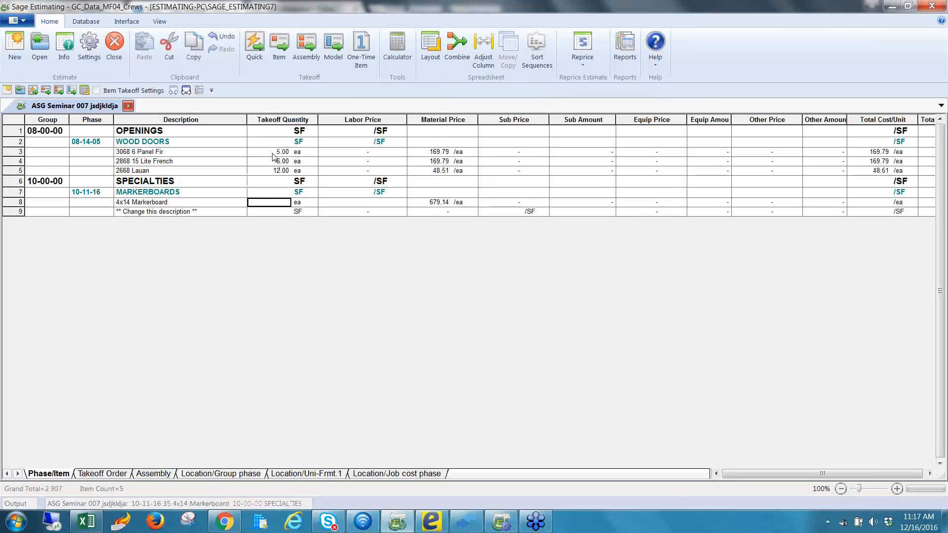
type("12")
key("Return")
Describe the new item under Markerboards as "jskljdlksaakljlsa" and set its takeoff quantity to 1,200
key("Left")
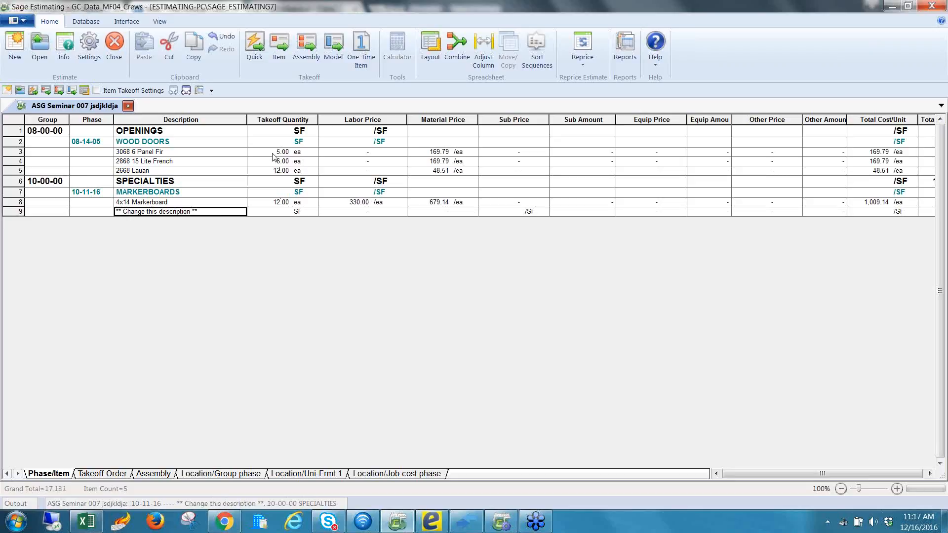
type("jskljdlksaakljlsa")
key("Tab")
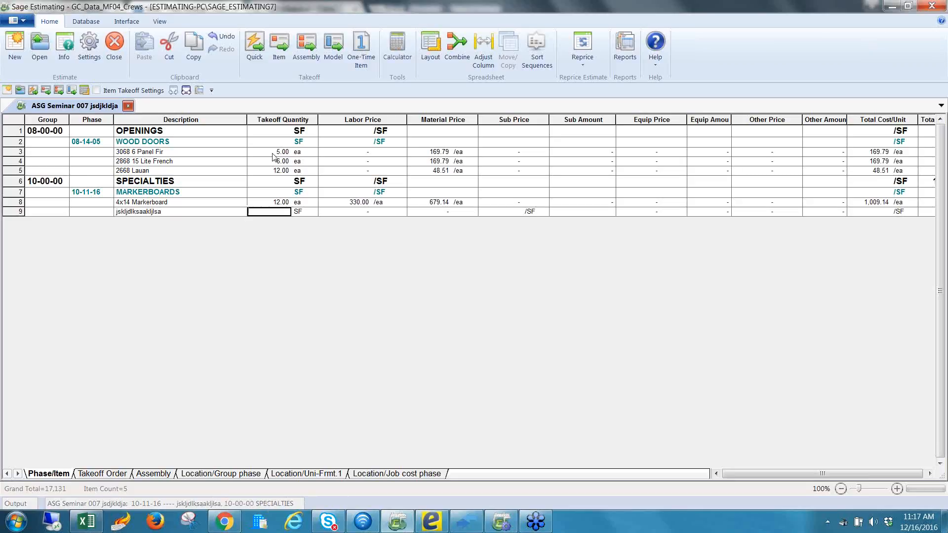
type("1,200")
key("Tab")
Enter a sub price of 7 for the new Markerboards item and override its sub amount with 9,000
key("Tab")
key("Tab")
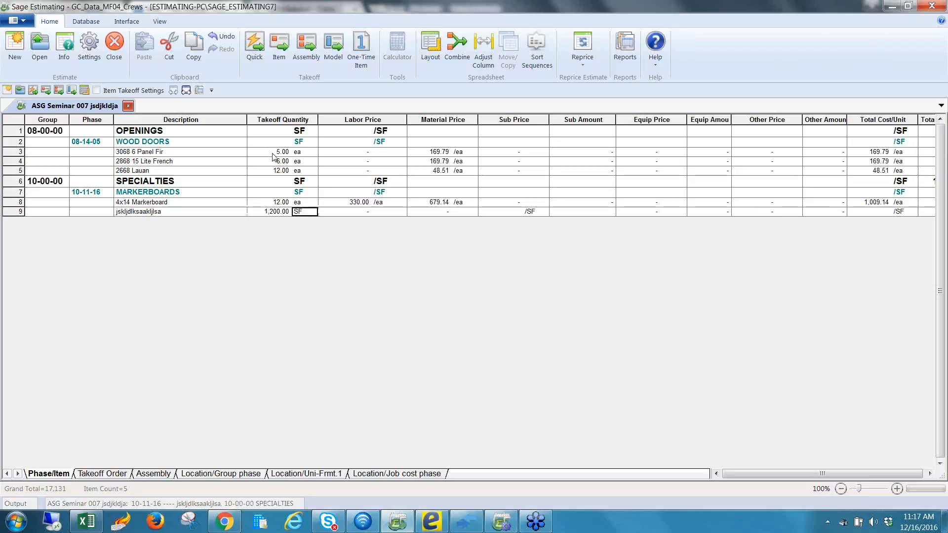
type("7")
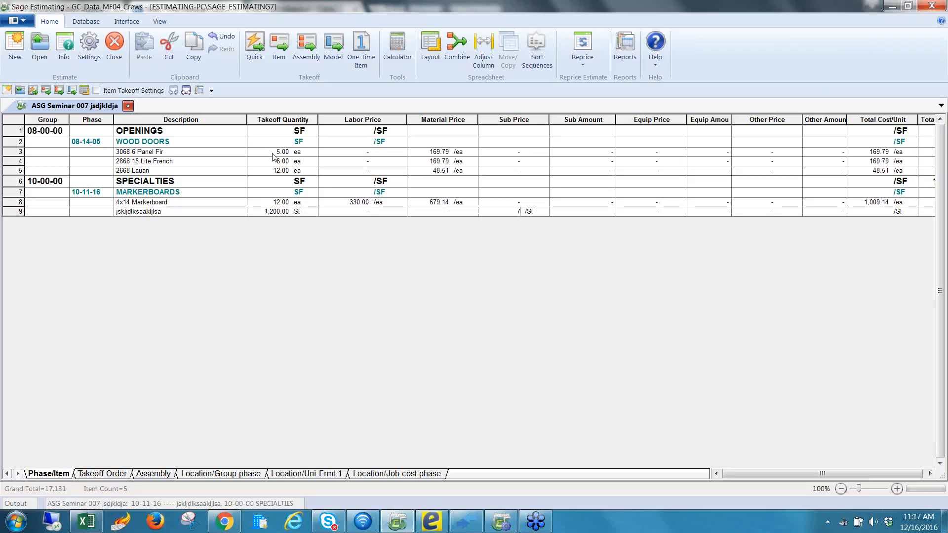
key("Tab")
type("9000")
key("Tab")
key("shift+Tab")
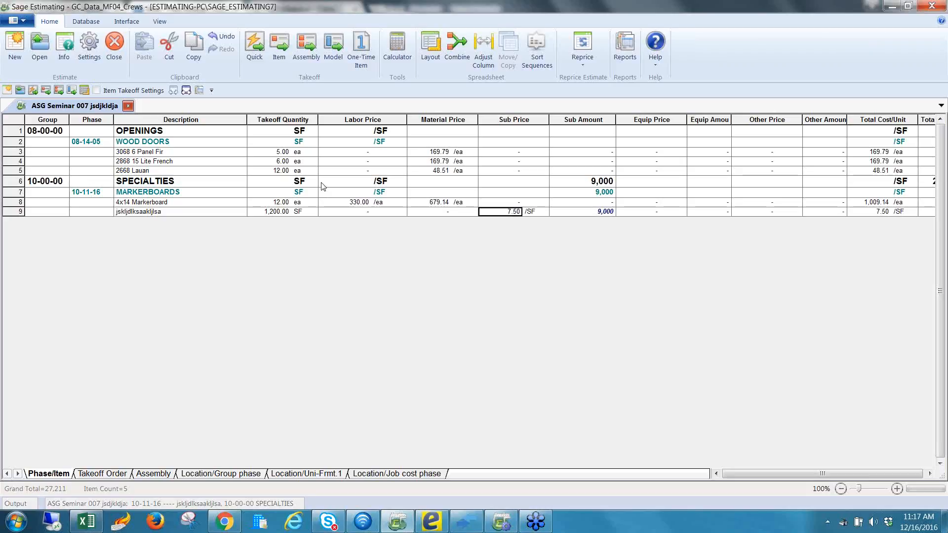
Append "ewjklwqlk" to the description of the 3068 6 Panel Fir item
left_click(121, 154)
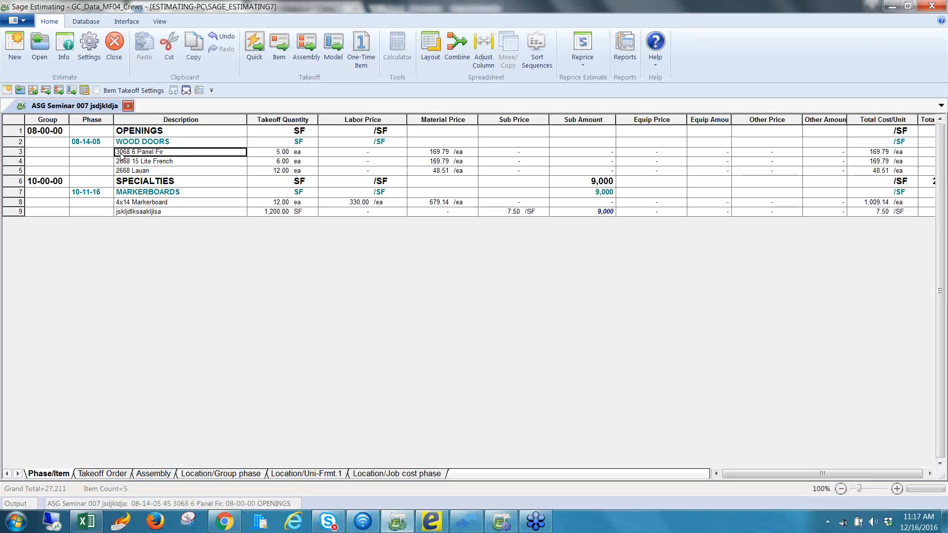
left_click(121, 154)
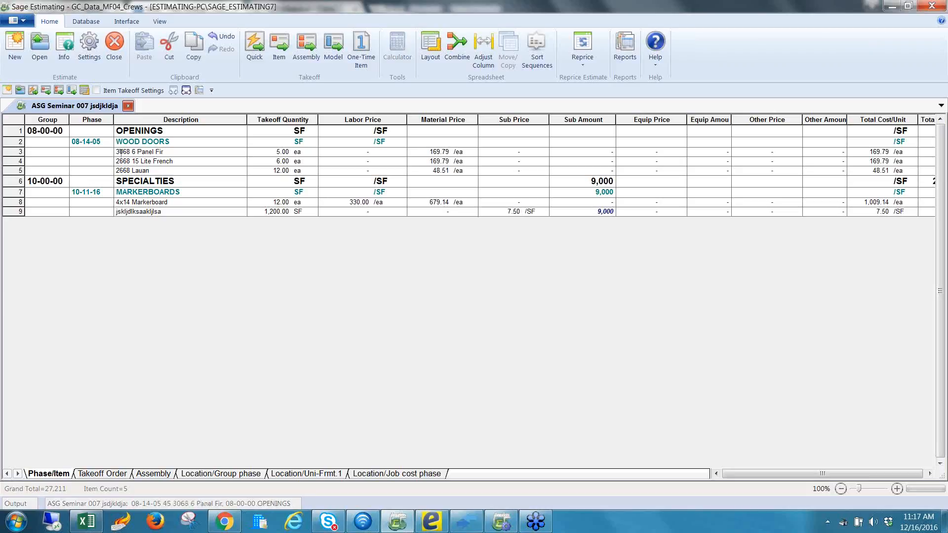
type("ewjklwqlk")
key("Tab")
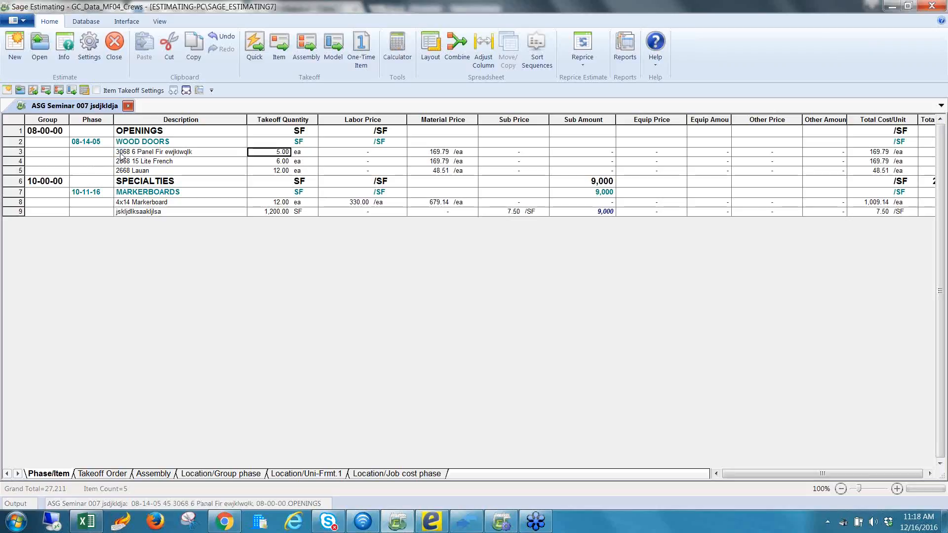
Change the takeoff unit of the 3068 6 Panel Fir item to ls and its quantity to 1
key("Tab")
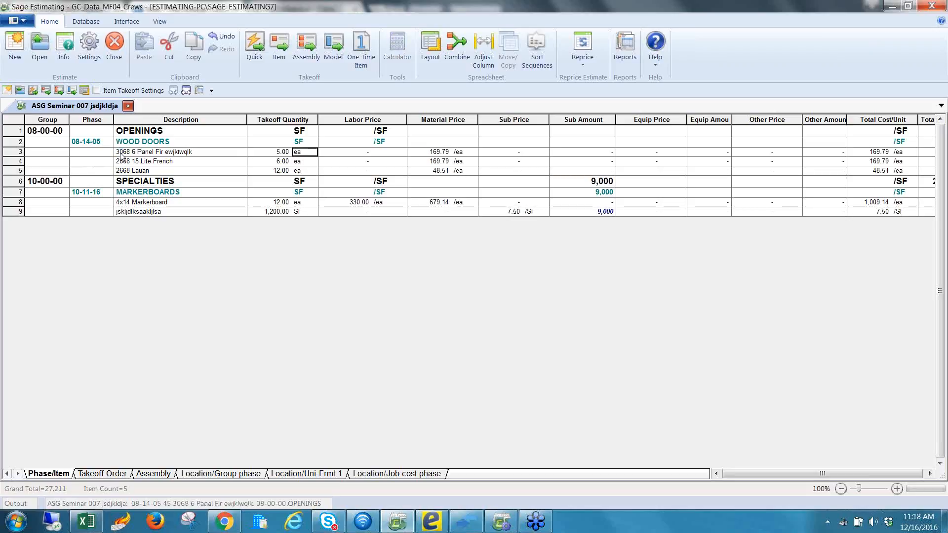
type("ls")
key("Left")
type("1")
key("Return")
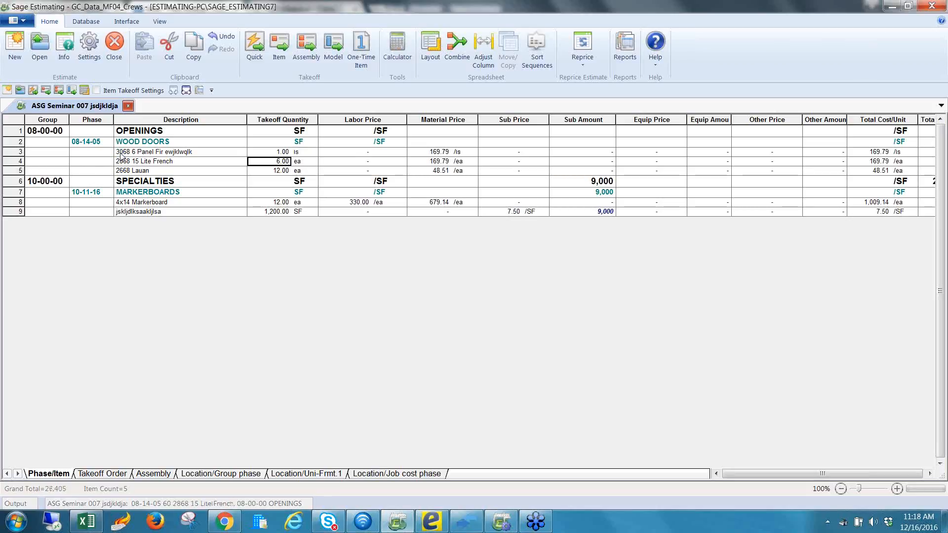
Set the material price of the 3068 6 Panel Fir item to 450
key("Right")
key("Up")
key("Right")
key("Right")
key("Right")
key("Right")
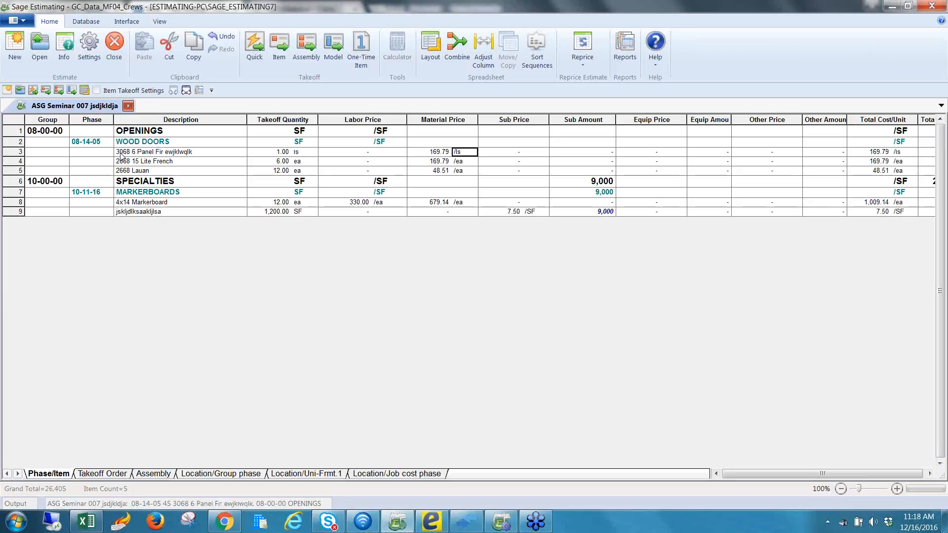
key("Left")
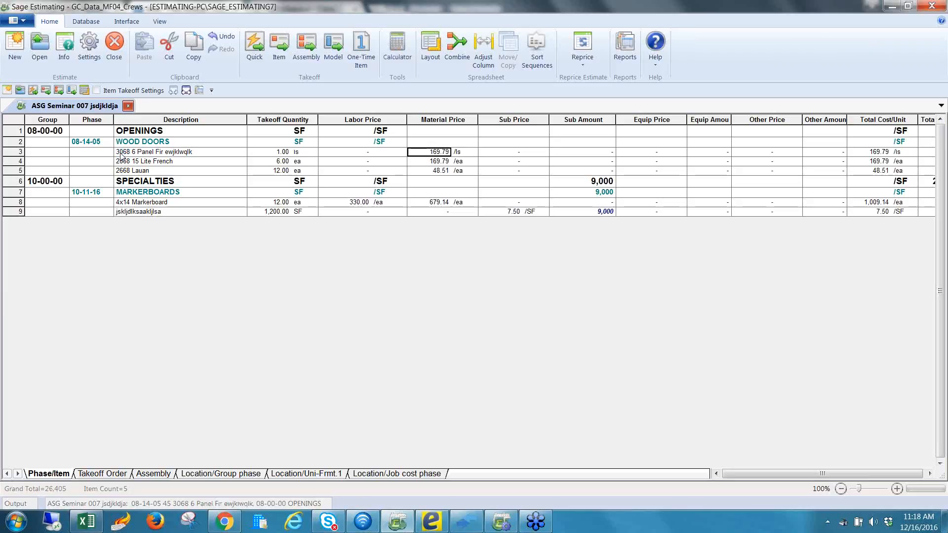
type("450")
key("Right")
key("Right")
Set the material price of the 3068 6 Panel Fir item to 0
key("Left")
key("Left")
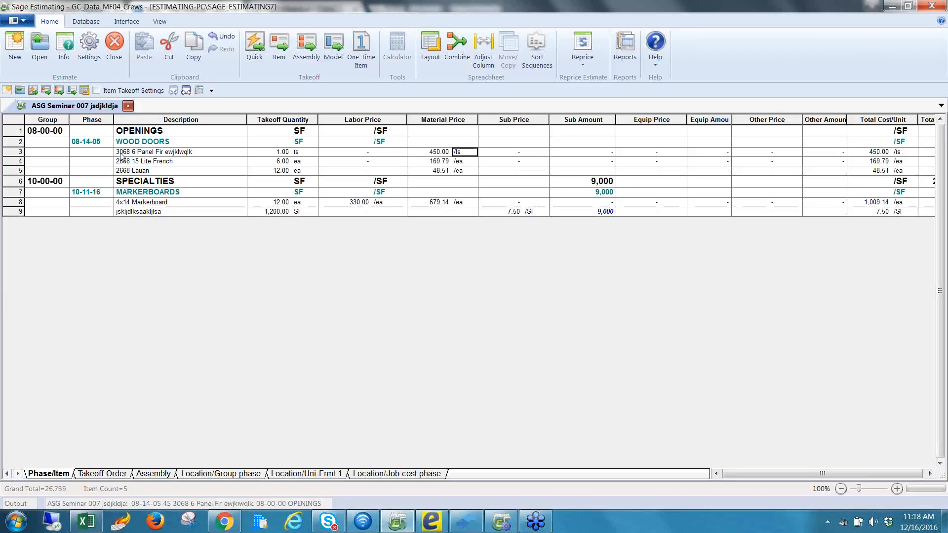
type("0")
key("Right")
Enter a sub price of 12 for the 3068 6 Panel Fir item and override its sub amount with 675
key("Right")
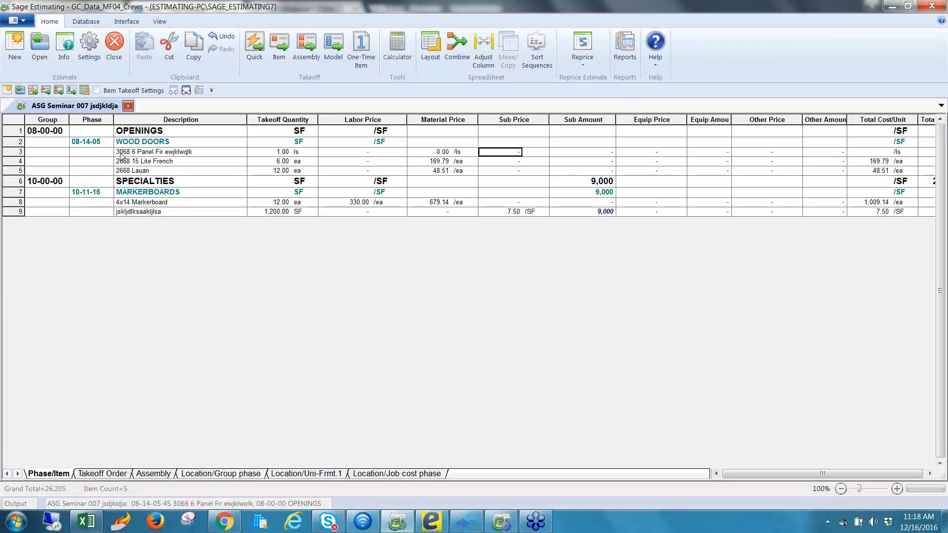
type("12")
key("Right")
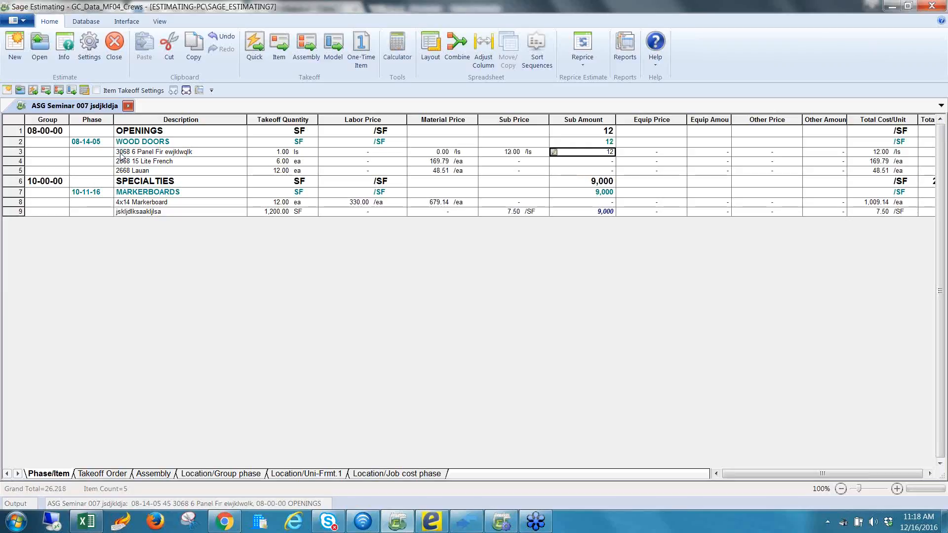
type("675")
key("Right")
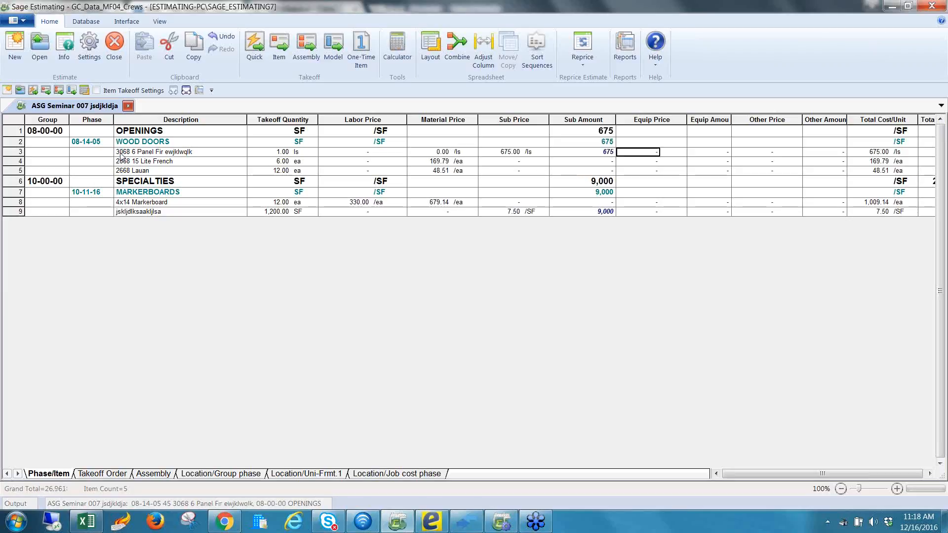
Undo the recent edits of the 3068 6 Panel Fir item back through the quantity change, and redo the quantity of 1 and material price of 450
key("Left")
key("Left")
key("Left")
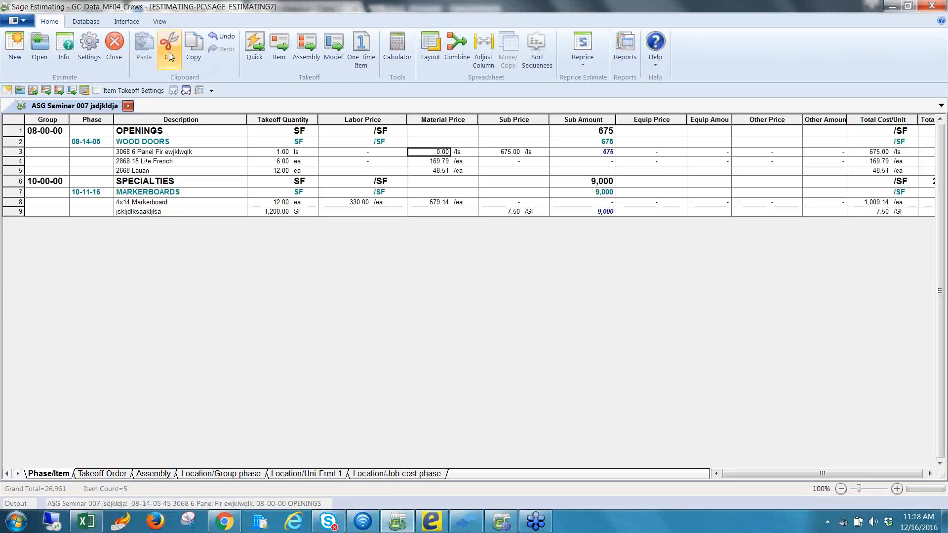
left_click(211, 38)
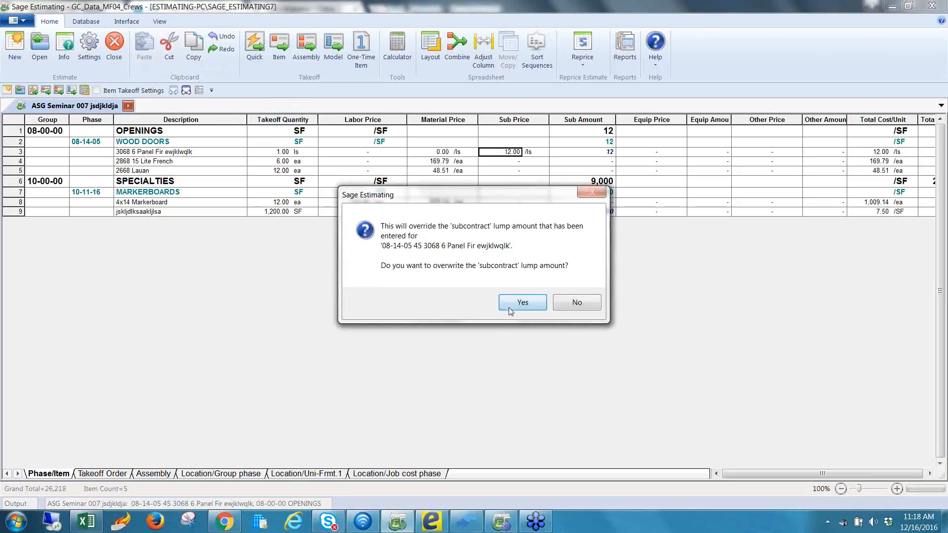
left_click(506, 302)
left_click(215, 34)
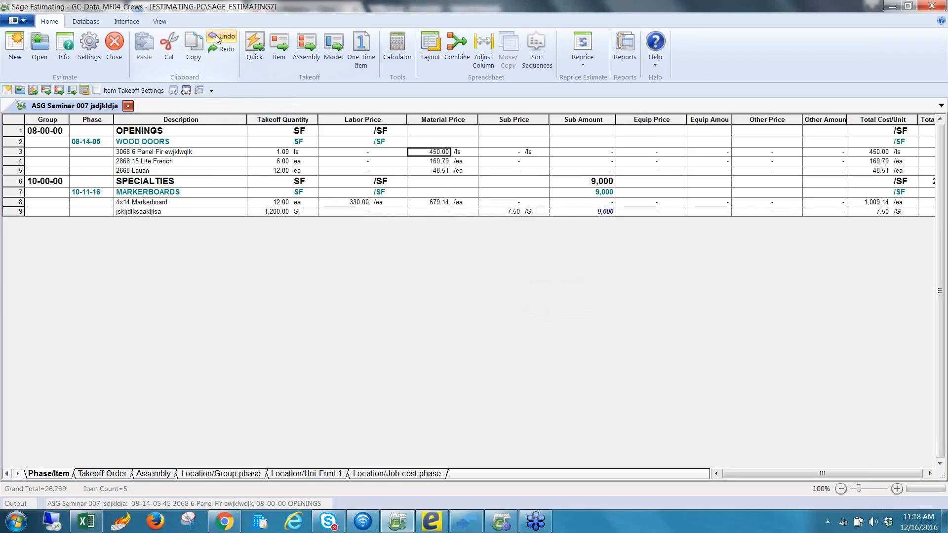
left_click(215, 35)
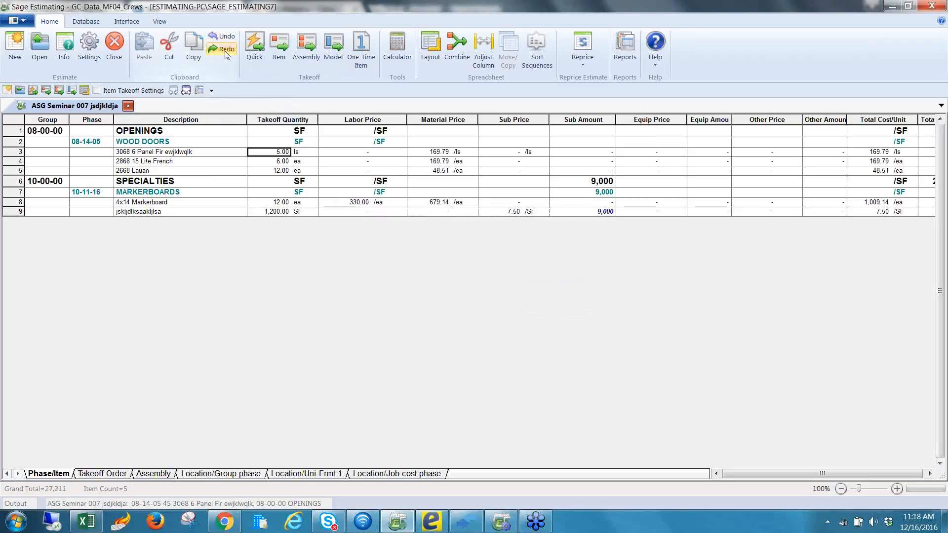
left_click(225, 52)
left_click(225, 51)
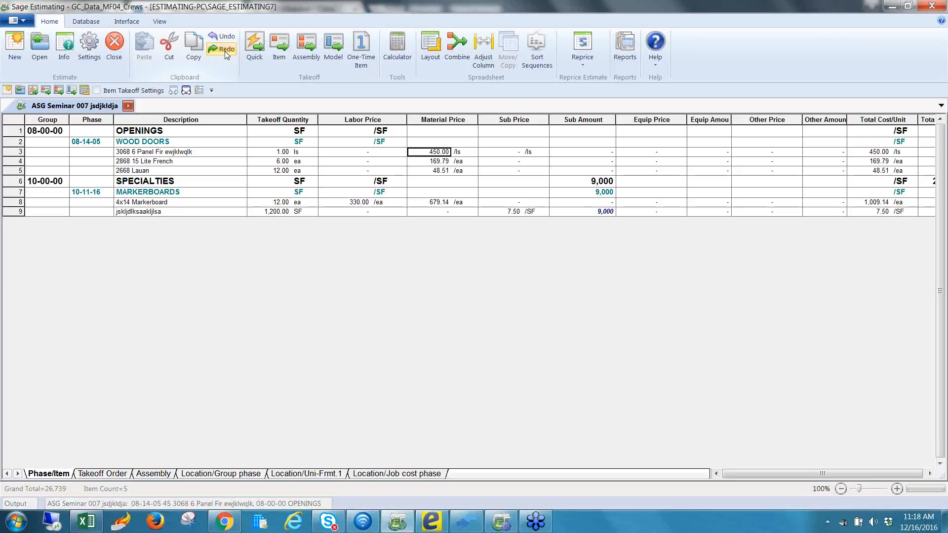
Add the note "slkjkljlajs" to the 3068 6 Panel Fir item and save it
left_click(177, 154)
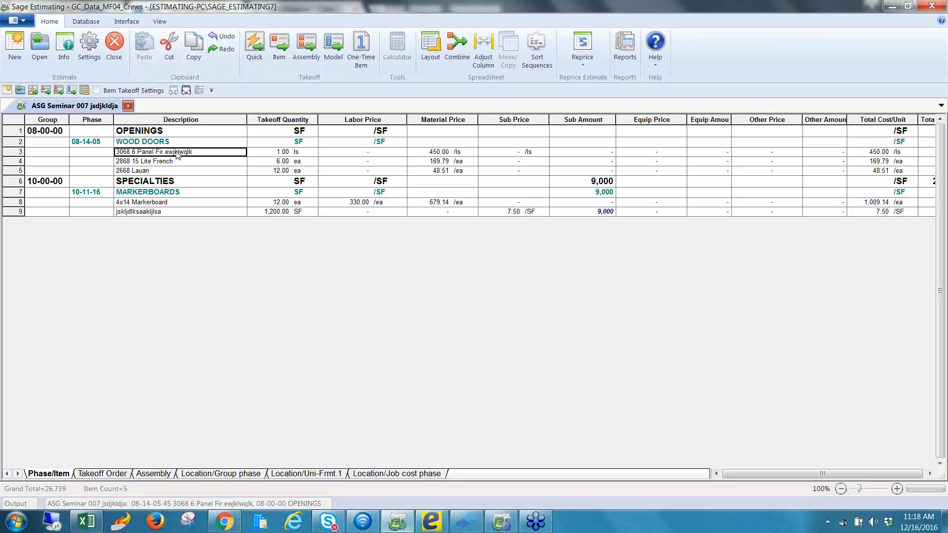
right_click(178, 154)
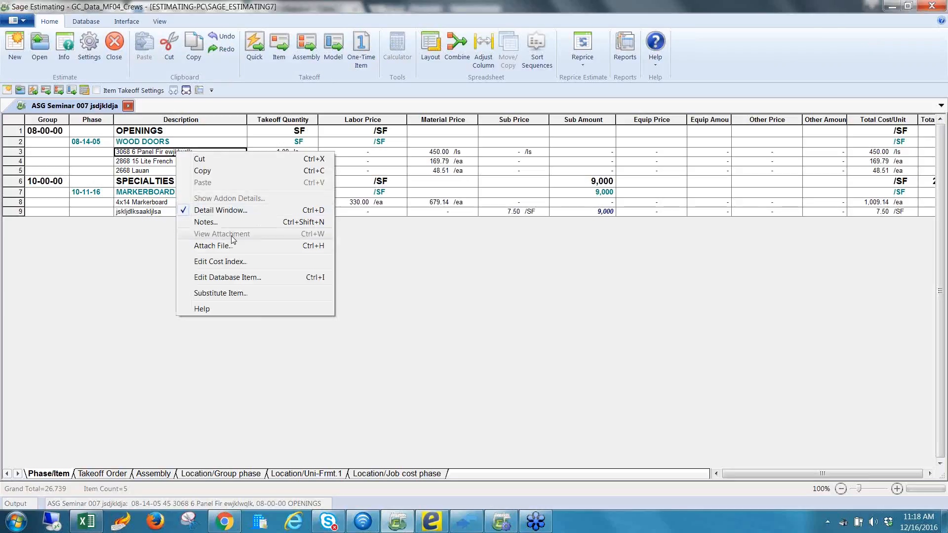
left_click(208, 222)
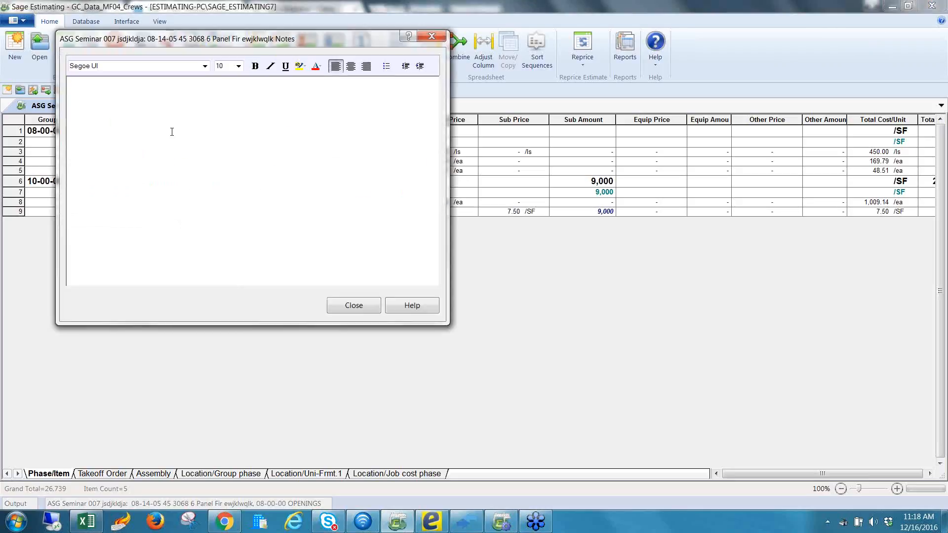
type("slkjkljlajs")
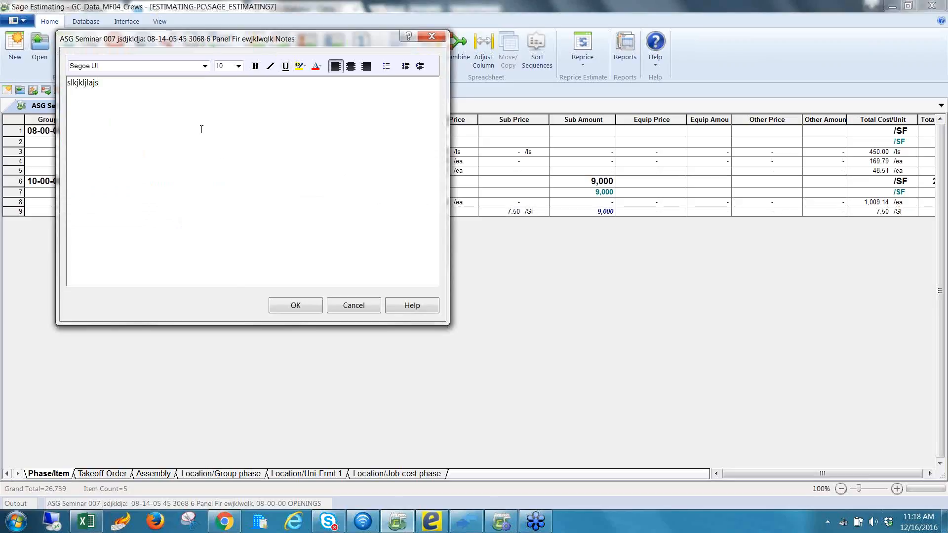
left_click(298, 306)
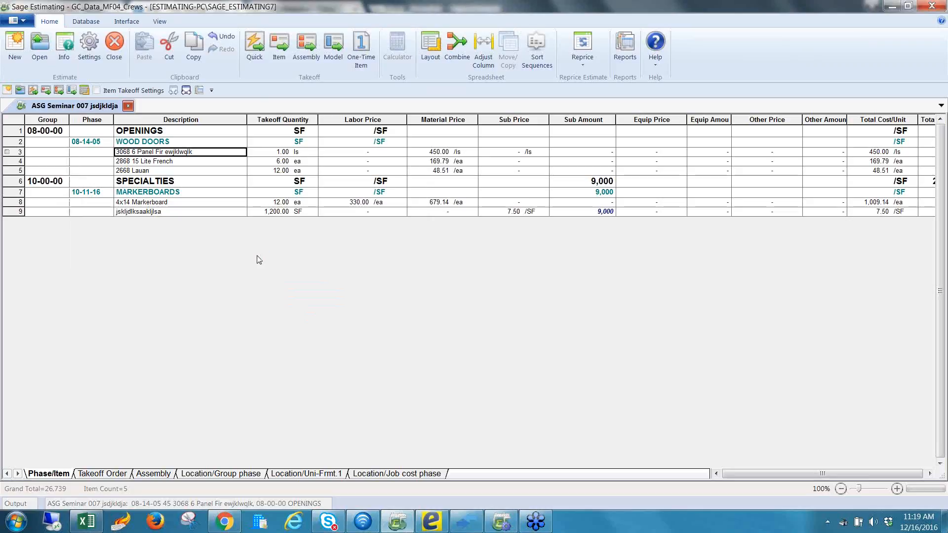
Attach the file BELLPIER.JPG from the Assembly Pics folder to the 3068 6 Panel Fir item
right_click(160, 150)
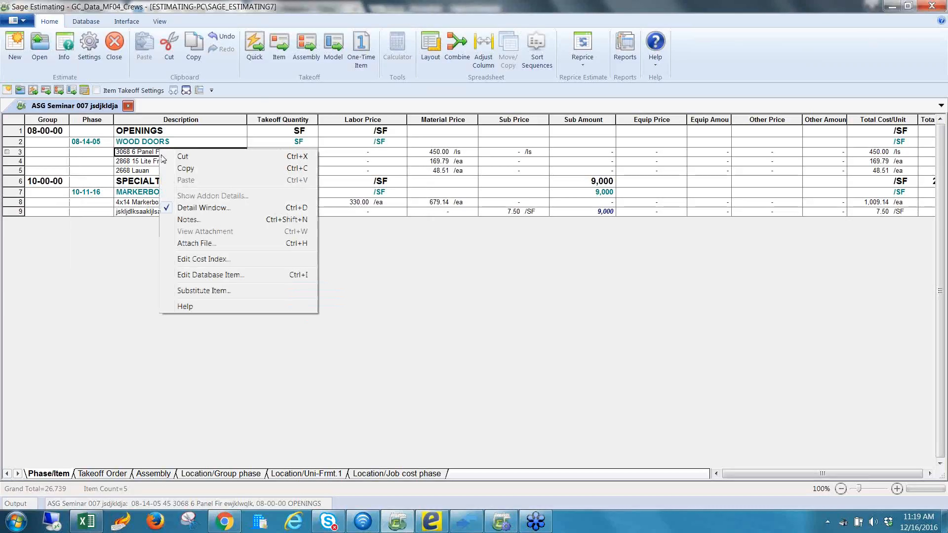
left_click(192, 243)
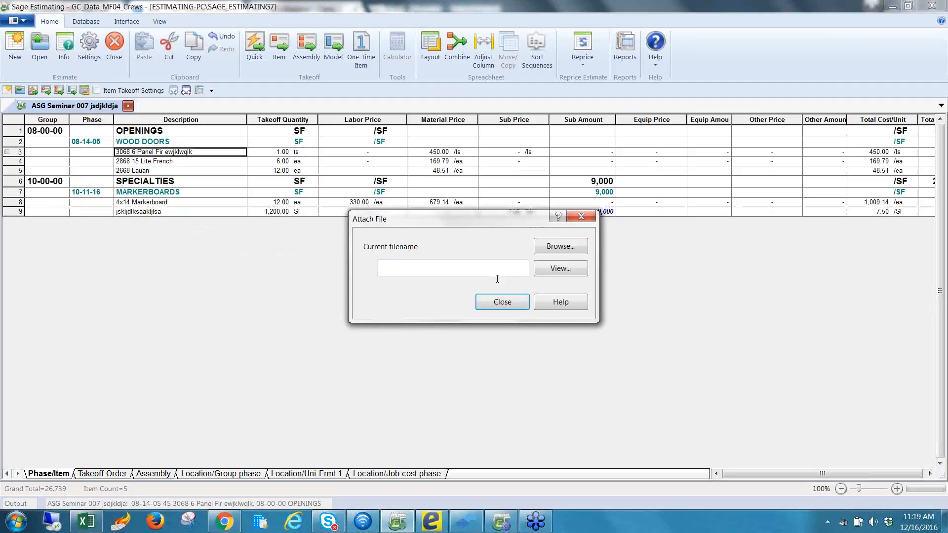
left_click(561, 248)
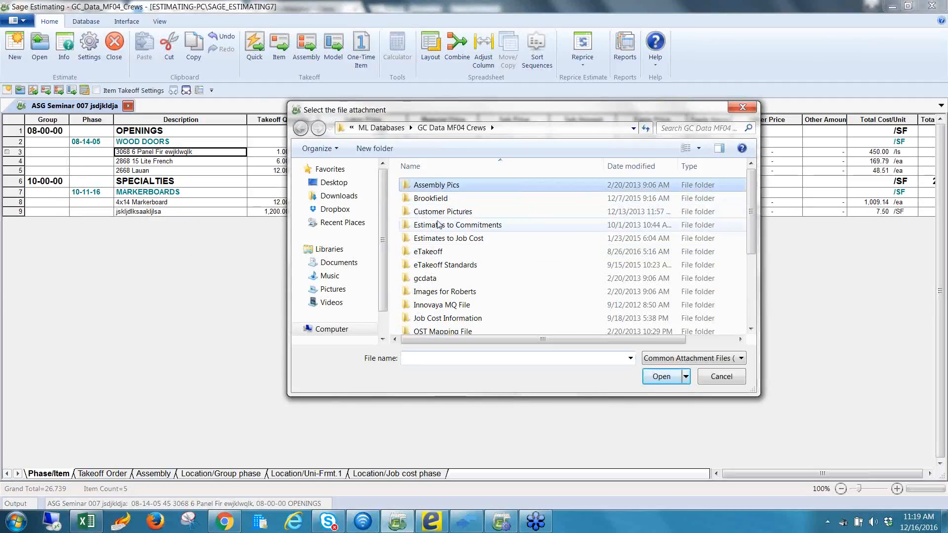
double_click(421, 189)
double_click(433, 263)
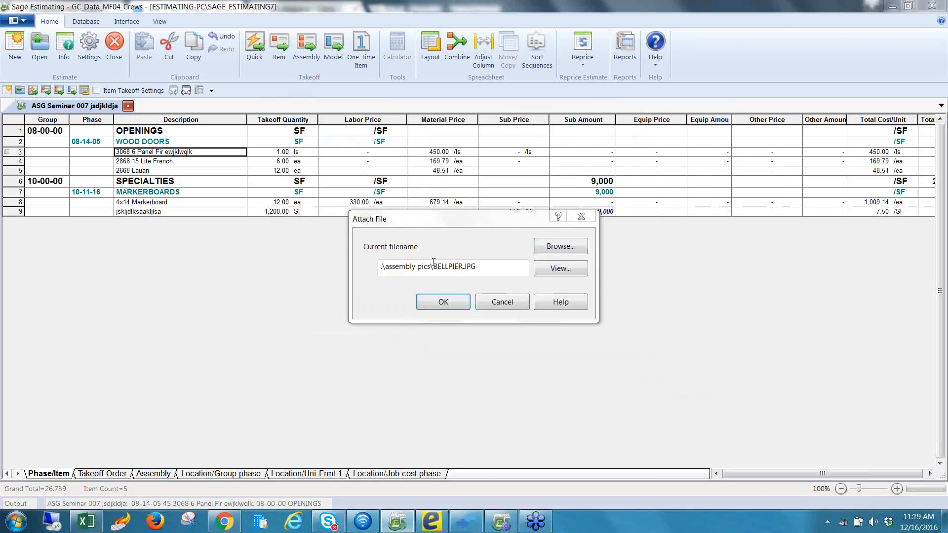
left_click(427, 306)
View the 3068 6 Panel Fir item's attached picture and close the viewer
right_click(152, 154)
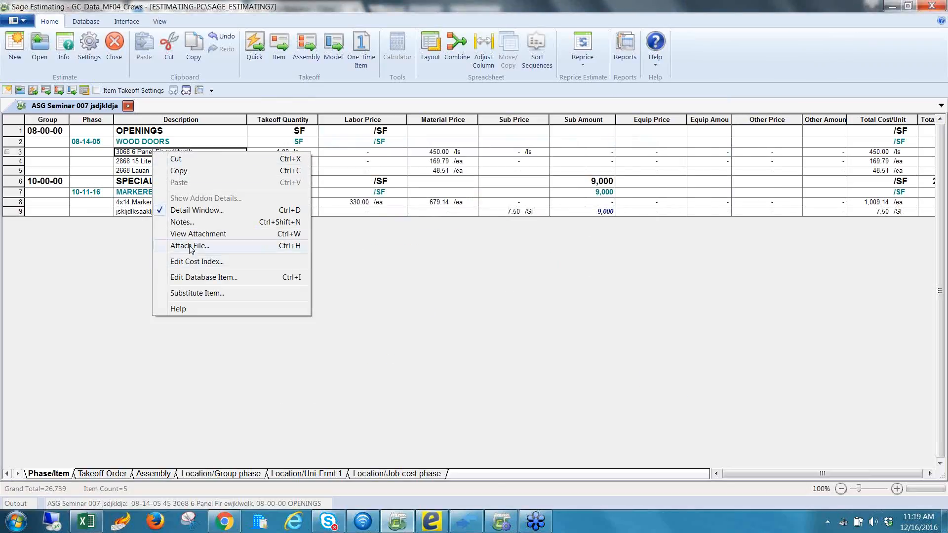
left_click(190, 236)
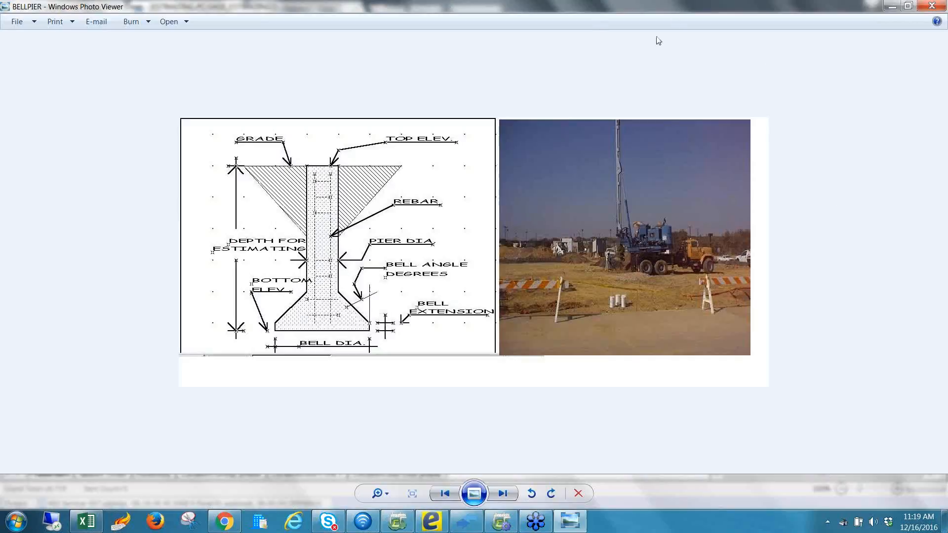
left_click(933, 6)
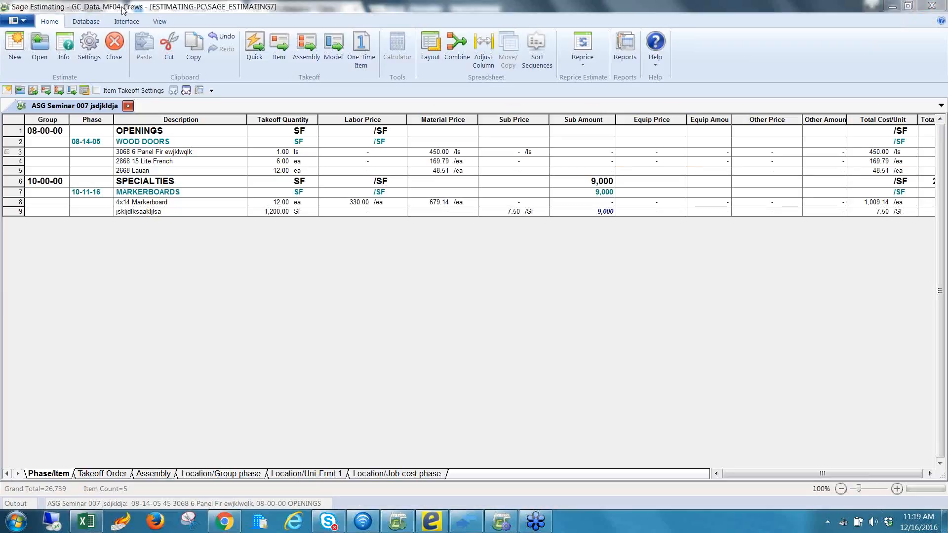
Examine the extensions, notes and WBS details of the one-time item under Markerboards in its detail window
left_click(188, 202)
left_click(189, 211)
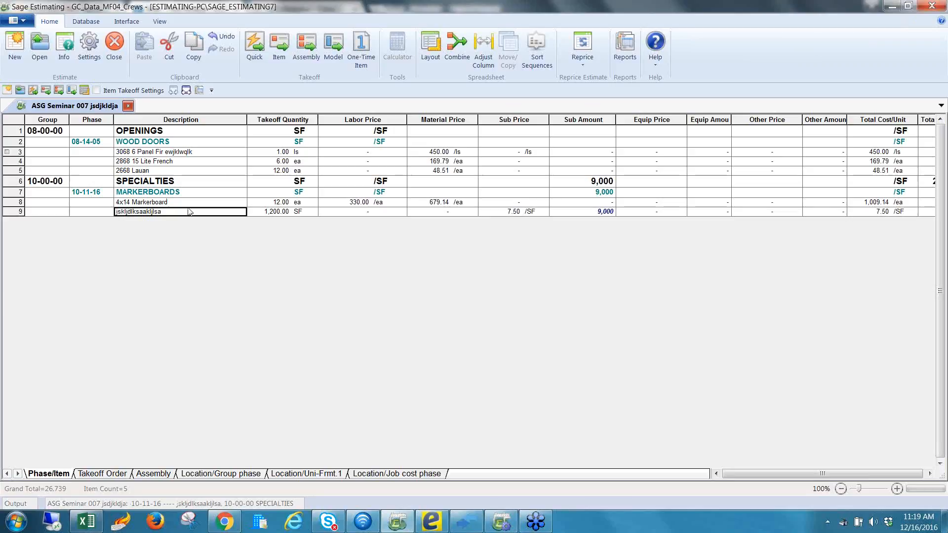
left_click(166, 504)
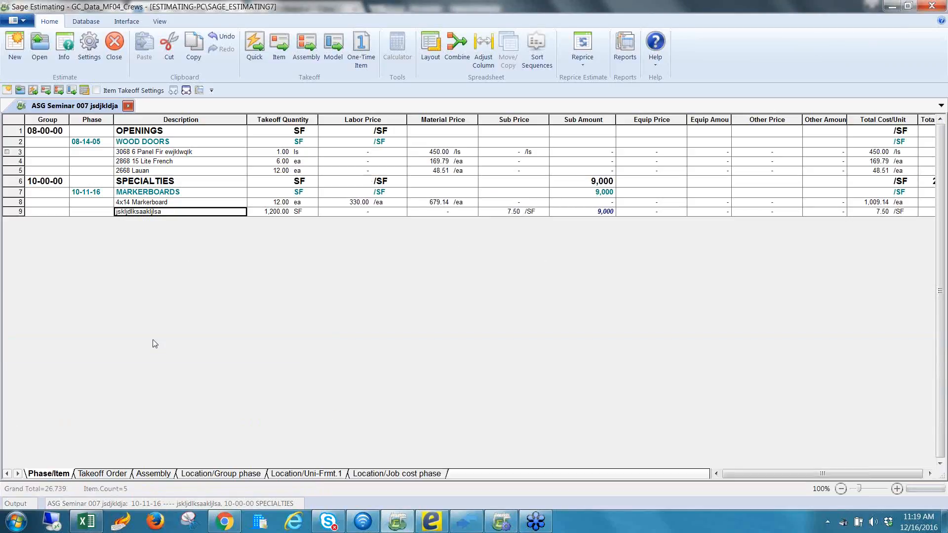
left_click(165, 505)
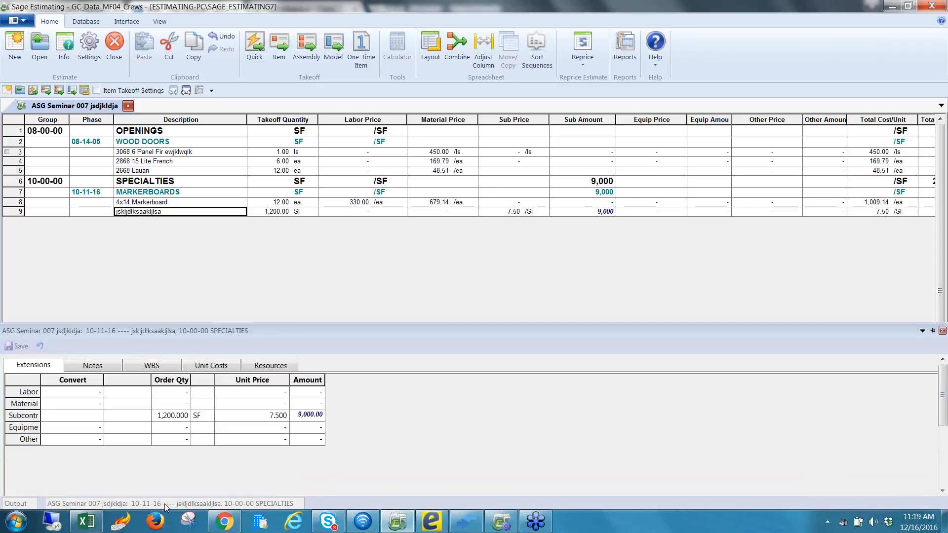
left_click(82, 368)
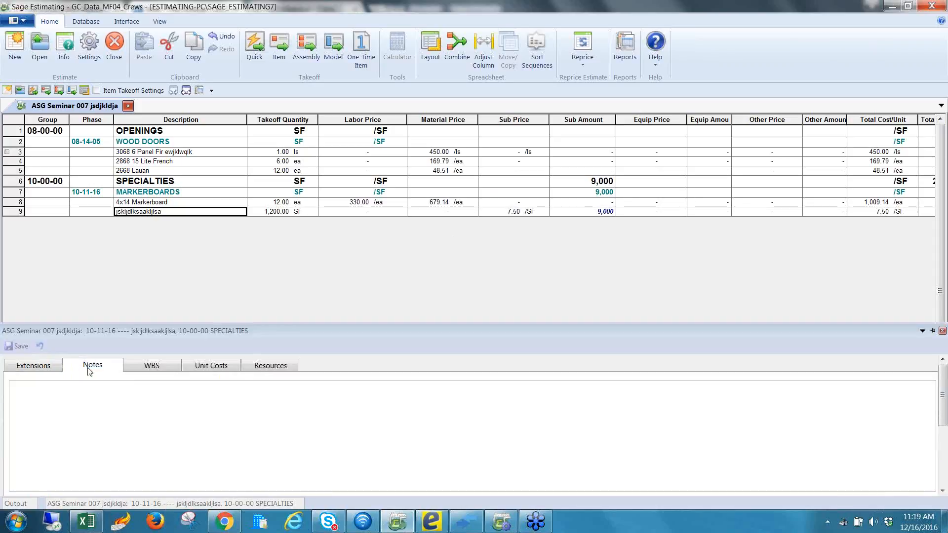
left_click(148, 370)
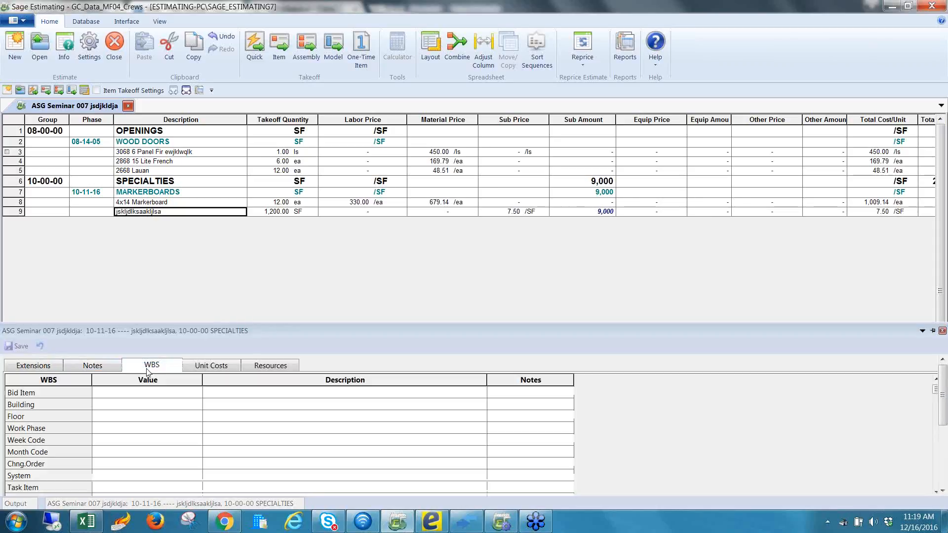
left_click(35, 367)
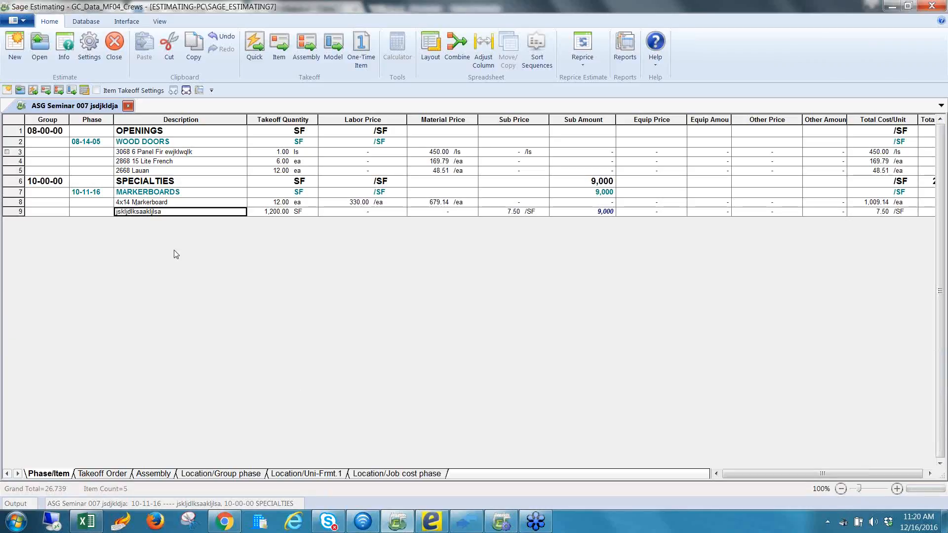
Zoom in on the spreadsheet and return it to 100%
left_click(896, 488)
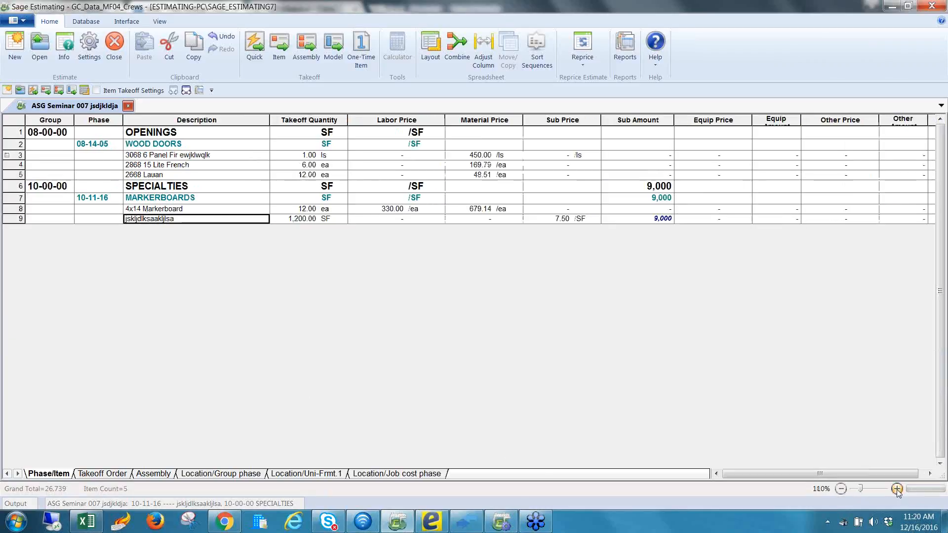
left_click(897, 489)
left_click(841, 489)
left_click(840, 489)
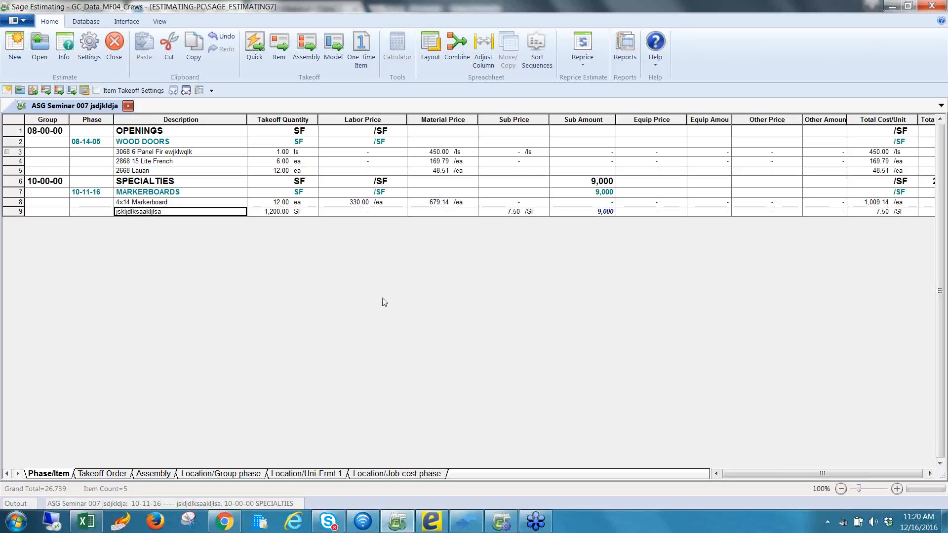
Check the sum of the takeoff quantities for the 2868 15 Lite French and 2668 Lauan items
left_click(271, 171)
left_click_drag(271, 172, 271, 163)
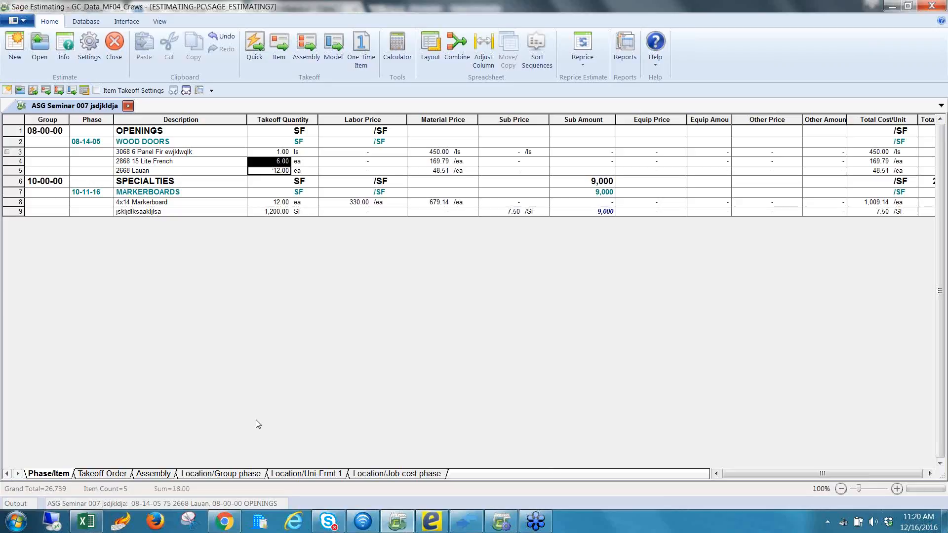
left_click(265, 214)
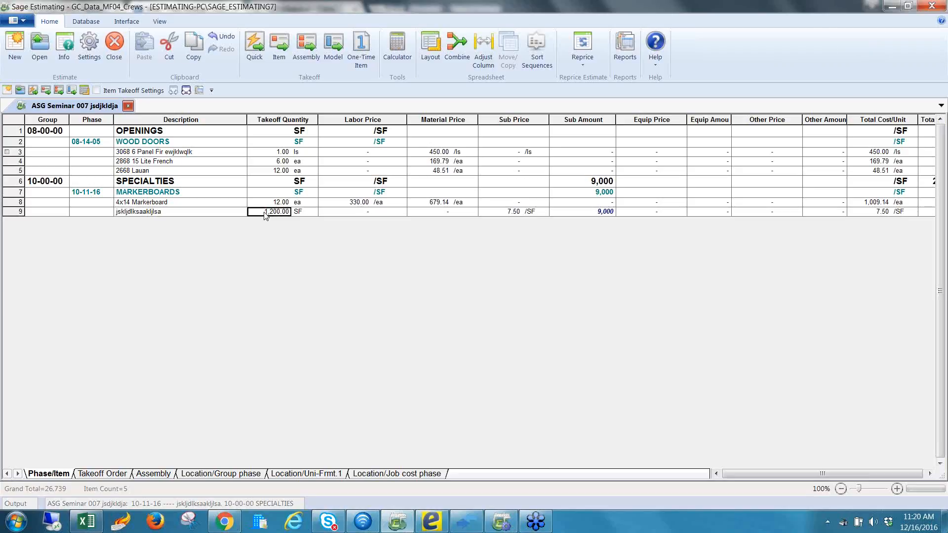
left_click(189, 211)
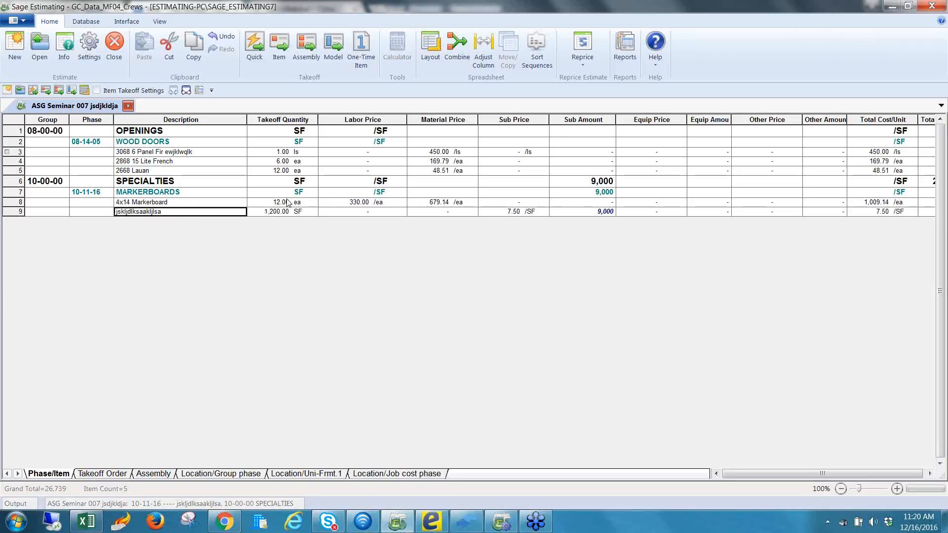
Hide the Labor Price column in the spreadsheet
left_click(387, 119)
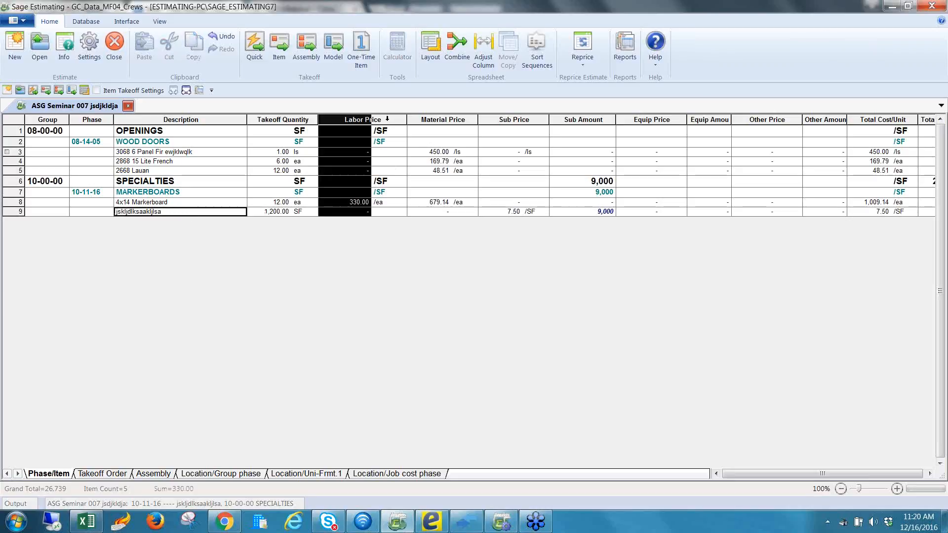
left_click(442, 120)
left_click(513, 121)
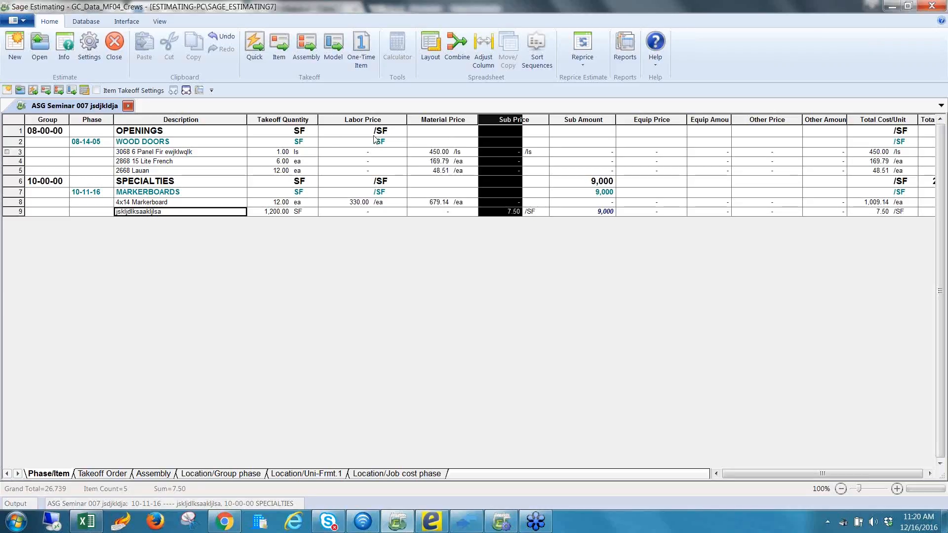
left_click(354, 120)
right_click(353, 121)
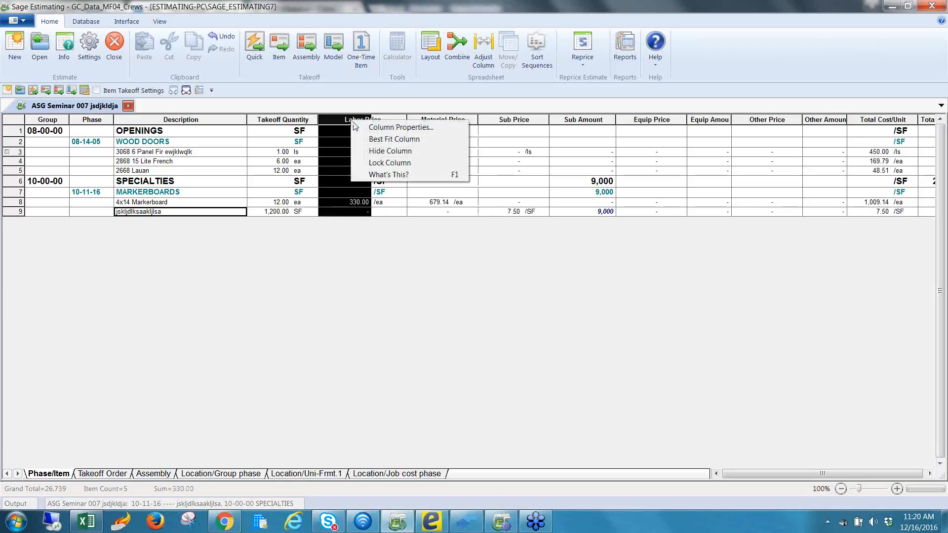
left_click(374, 151)
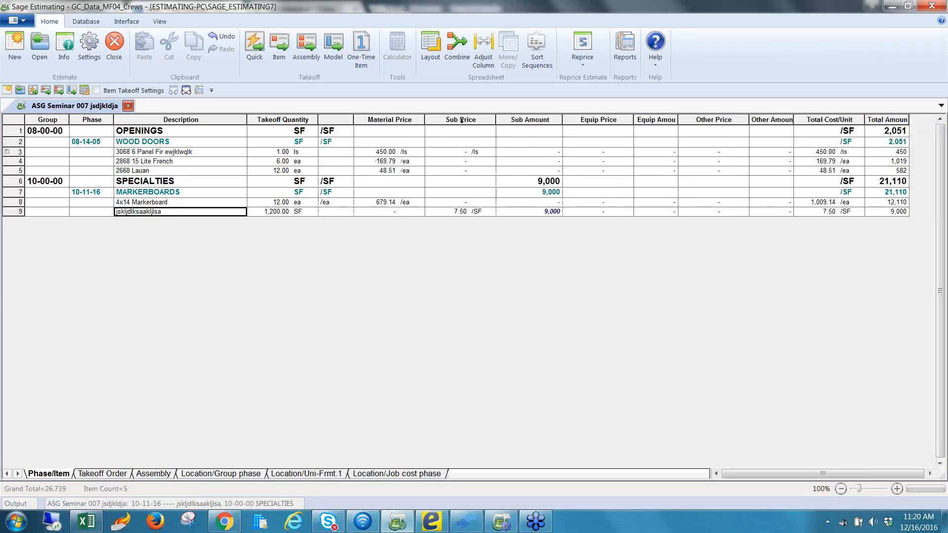
Move the Sub Amount column in front of the Sub Price column
left_click(511, 120)
left_click_drag(510, 117, 463, 119)
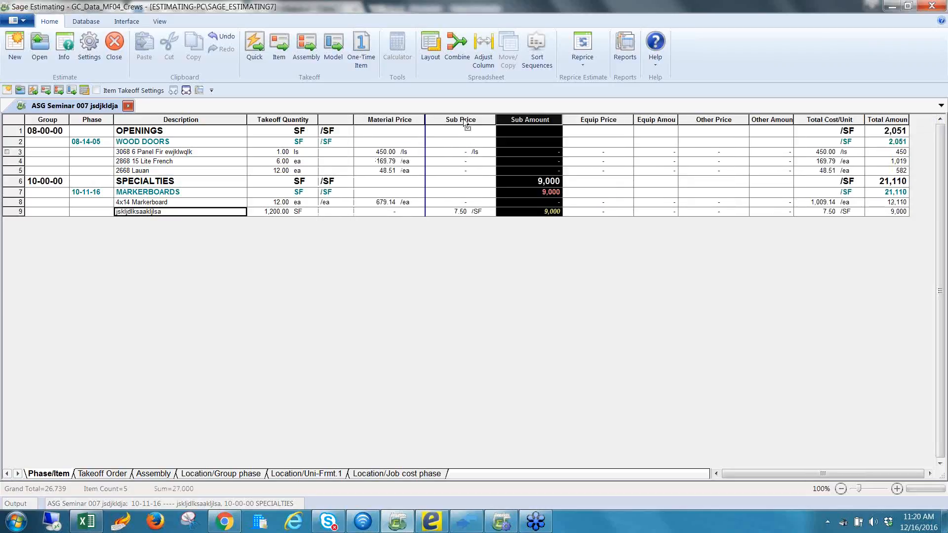
Rename the Sub Amount column to Sub
right_click(458, 118)
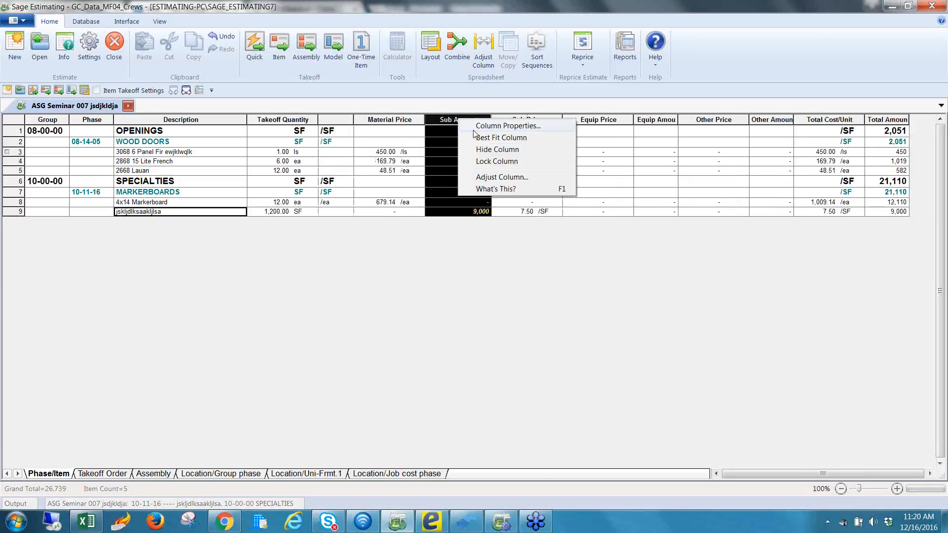
left_click(479, 126)
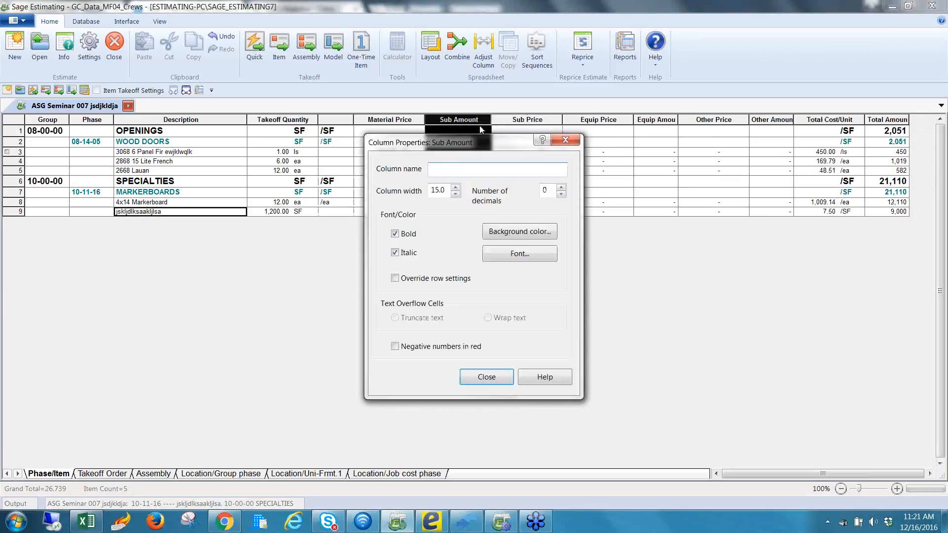
type("Sub")
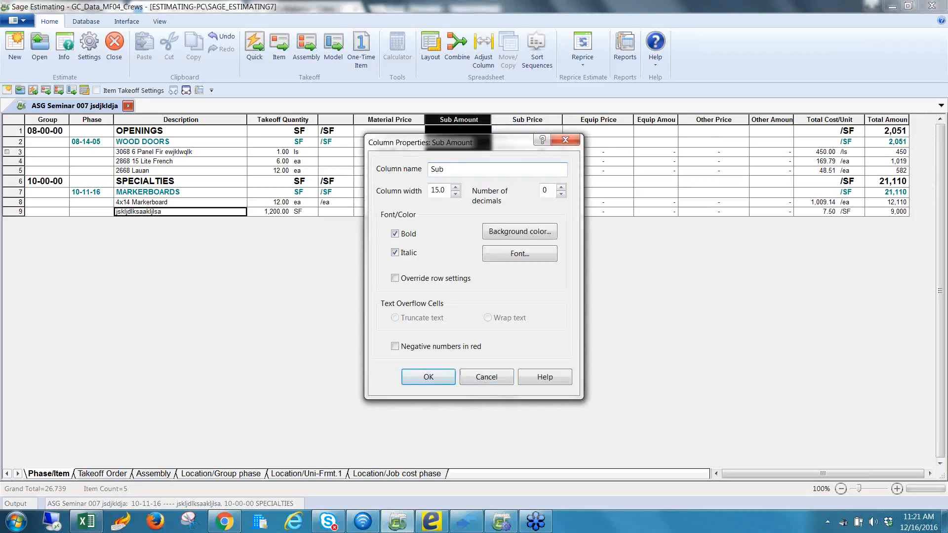
left_click(418, 380)
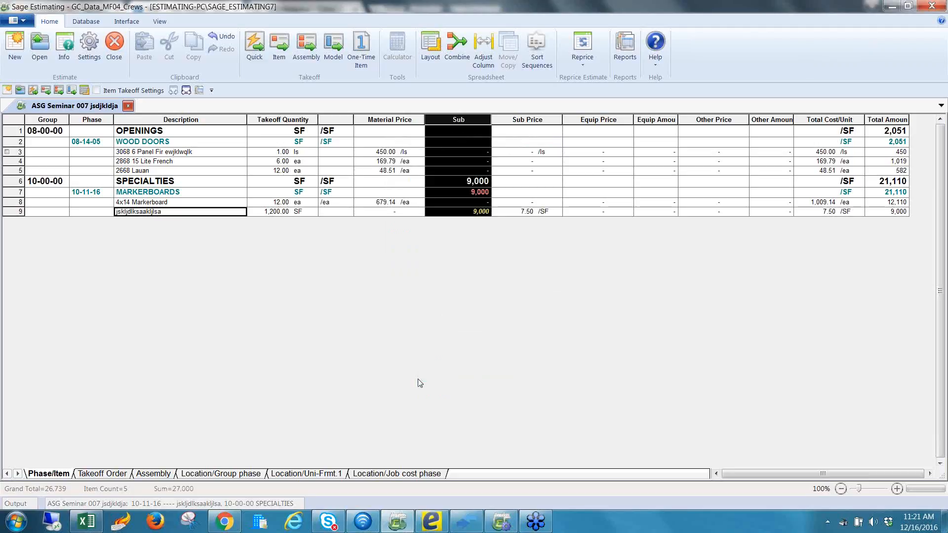
Compare the shared and personal spreadsheet layouts and apply the personal Phase Item Detail layout
left_click(430, 44)
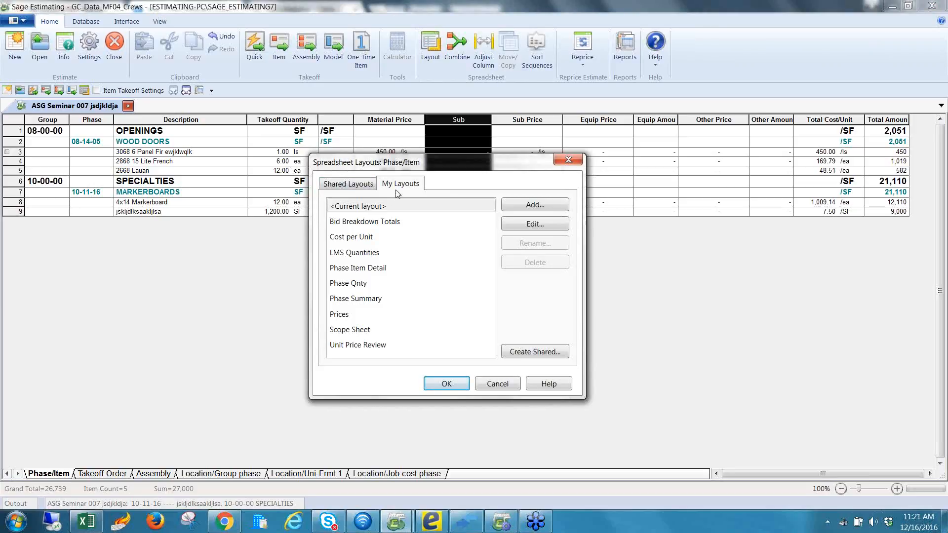
left_click(349, 186)
left_click(397, 187)
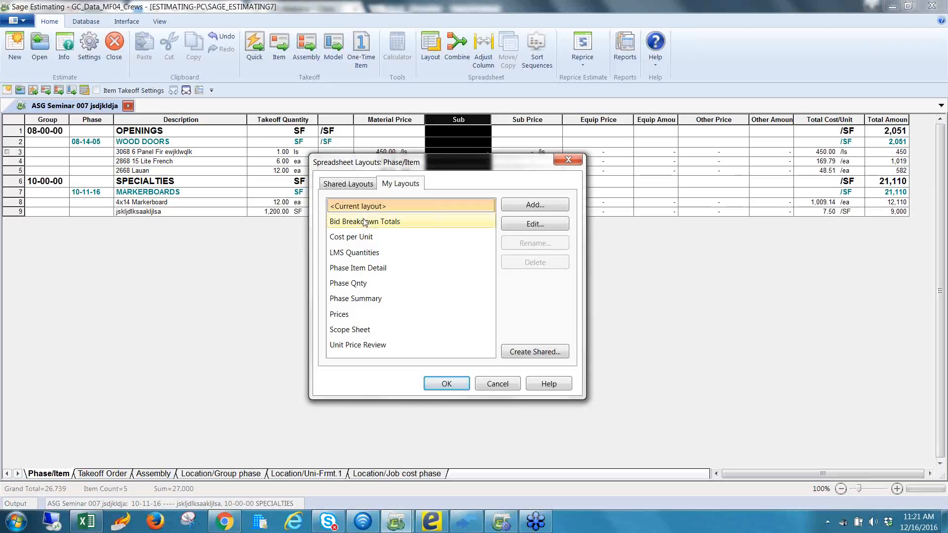
left_click(343, 184)
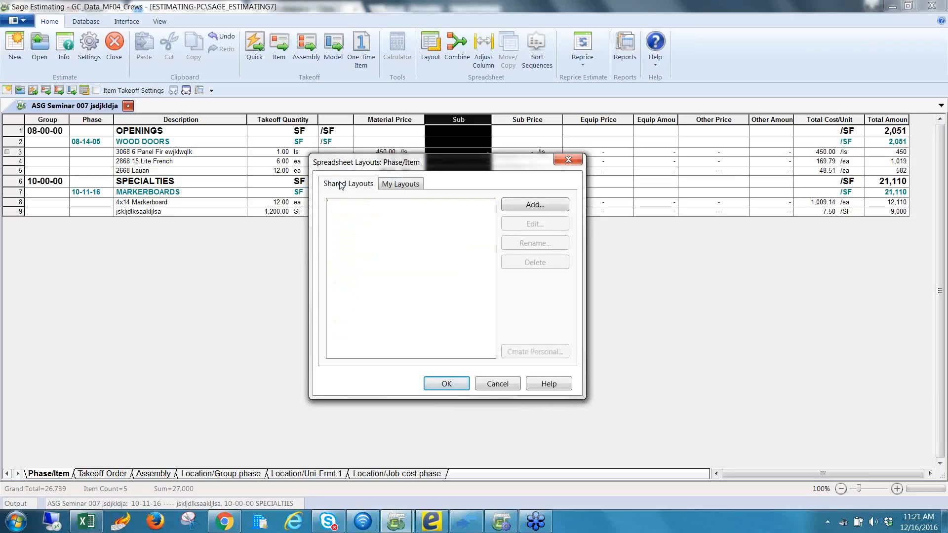
left_click(400, 186)
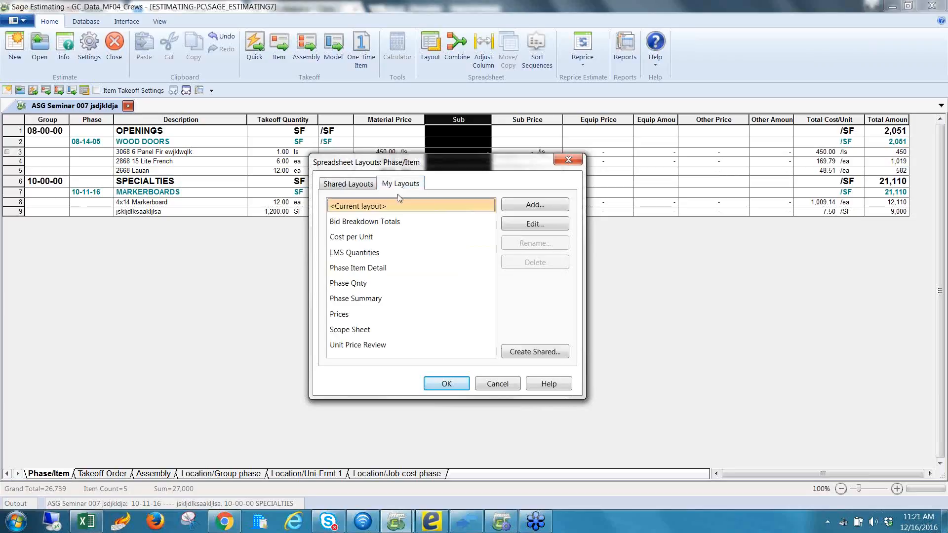
left_click(340, 268)
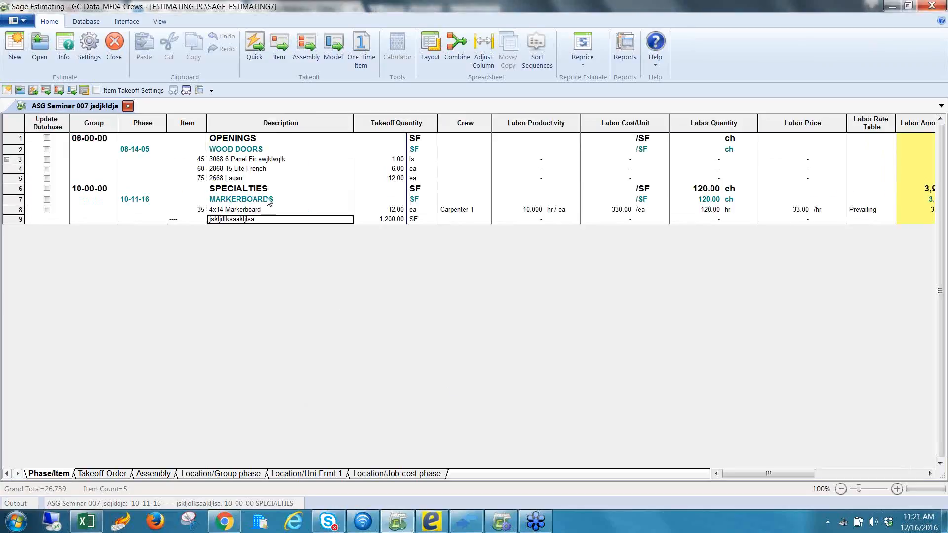
Set the 4x14 Markerboard item's labor productivity to 15 hr/ea and its labor cost per unit to 700
left_click(266, 193)
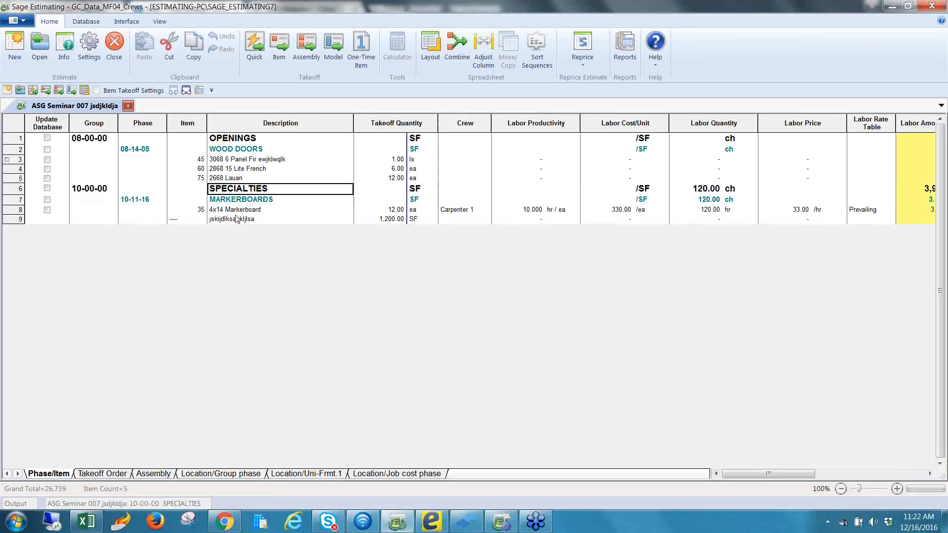
left_click(251, 211)
left_click(528, 210)
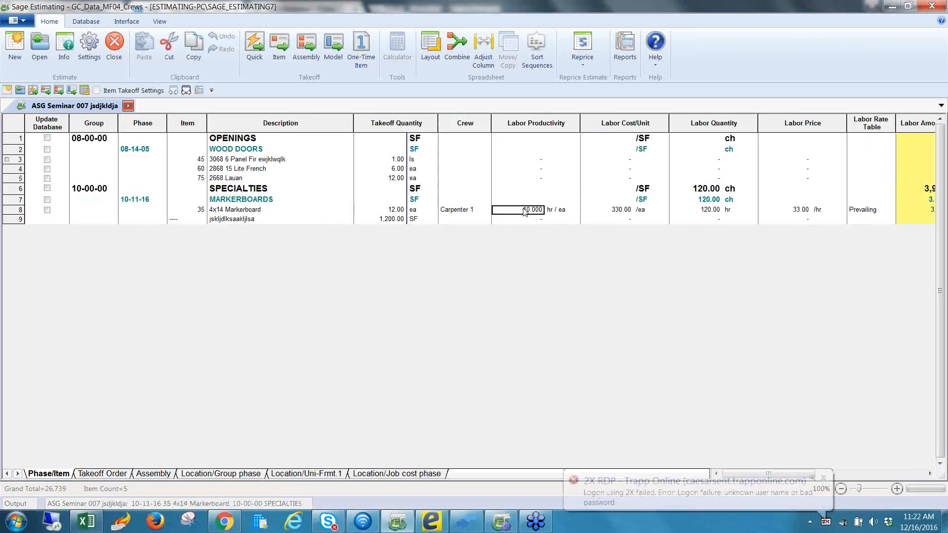
type("15")
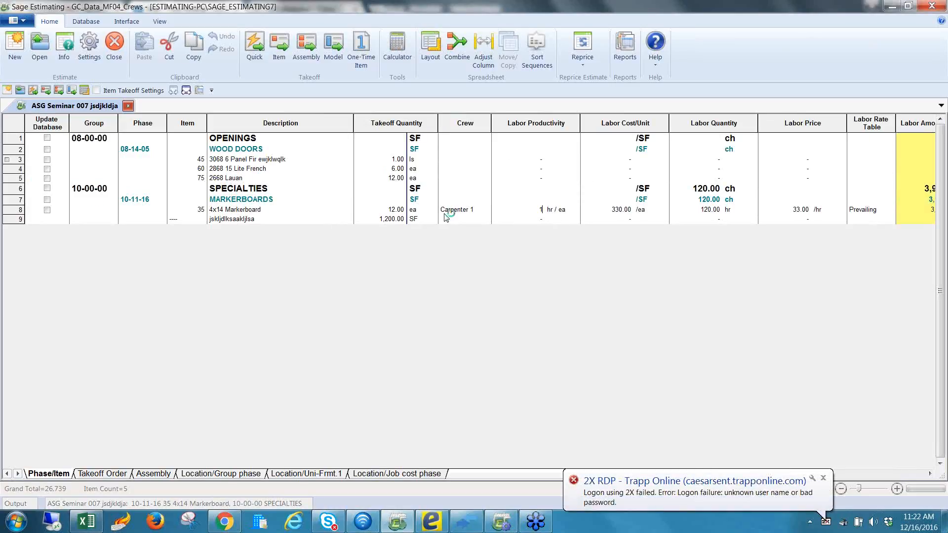
key("Tab")
key("Tab")
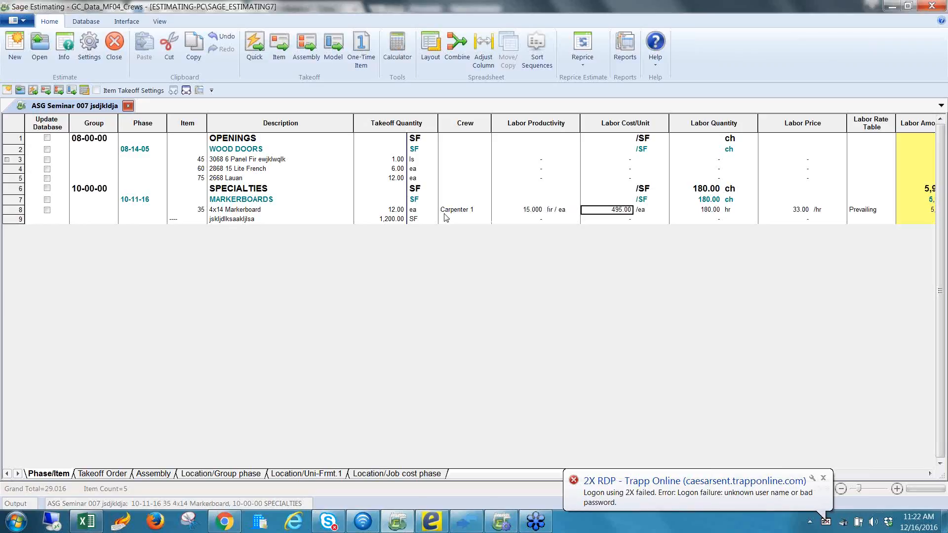
type("700")
key("Return")
key("Up")
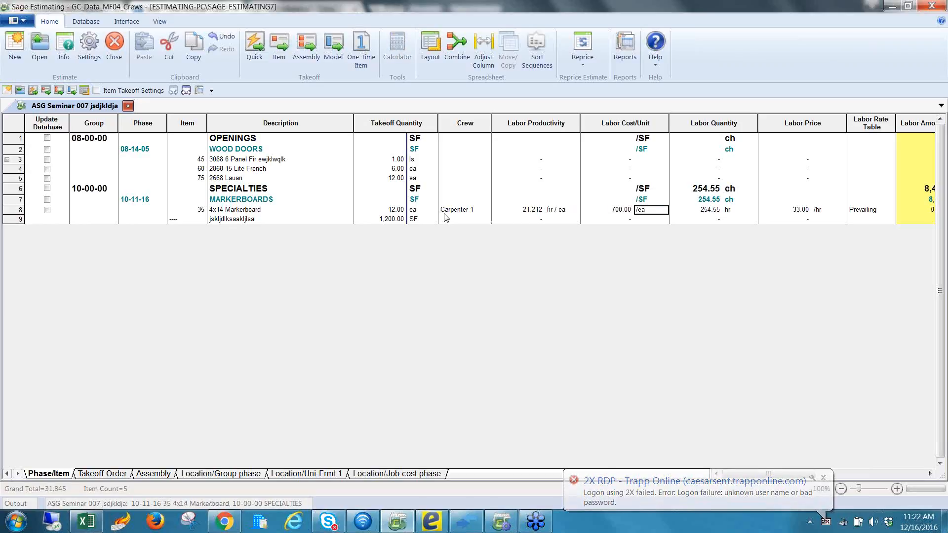
Set the 4x14 Markerboard item's labor quantity to 700 hr
key("Tab")
type("700")
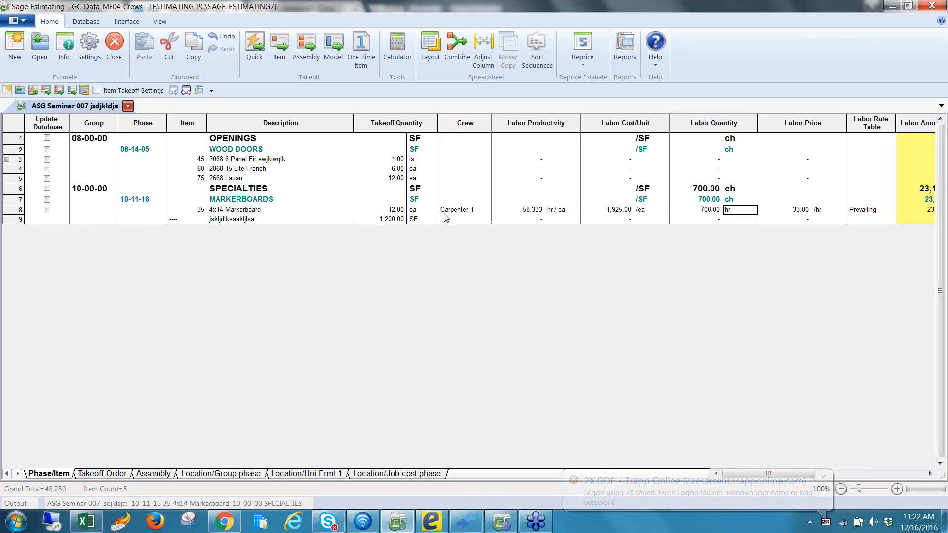
key("shift+Tab")
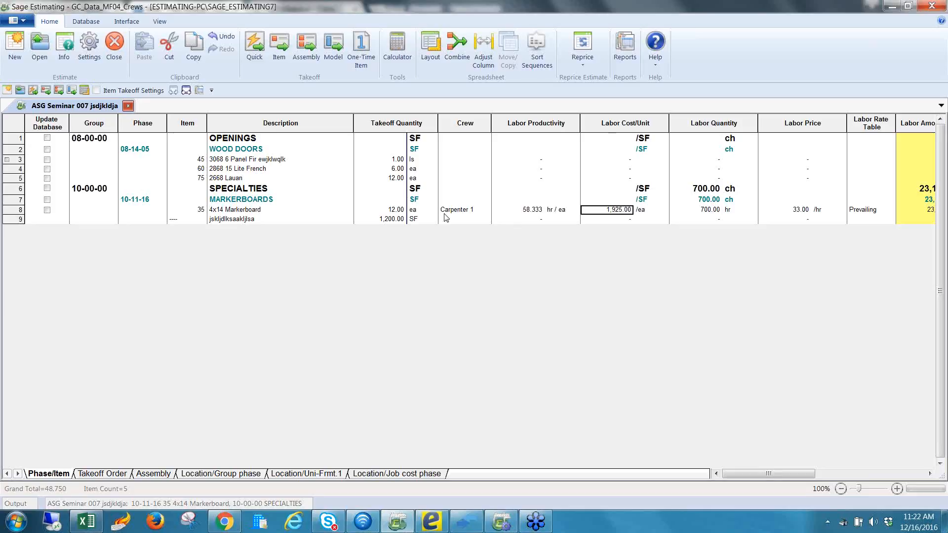
left_click(254, 47)
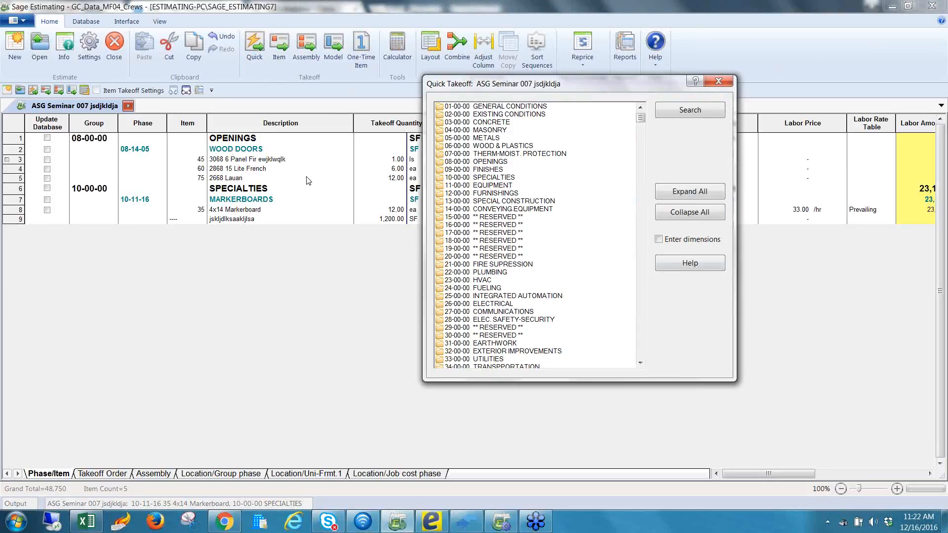
left_click(719, 81)
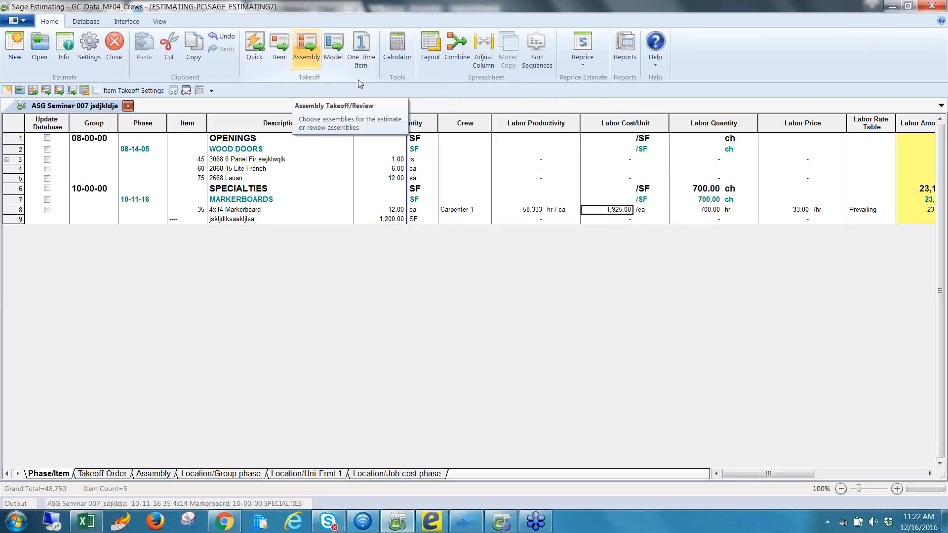
left_click(254, 45)
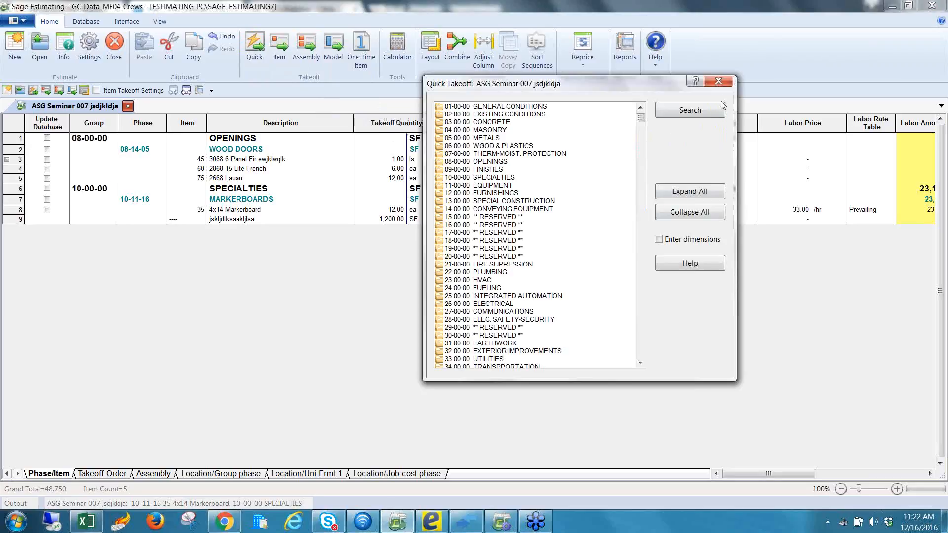
left_click(718, 82)
Start an assembly takeoff pass for 09-005 Exterior Lt.Ga. Walls from the 09-000 Finishes group
left_click(315, 45)
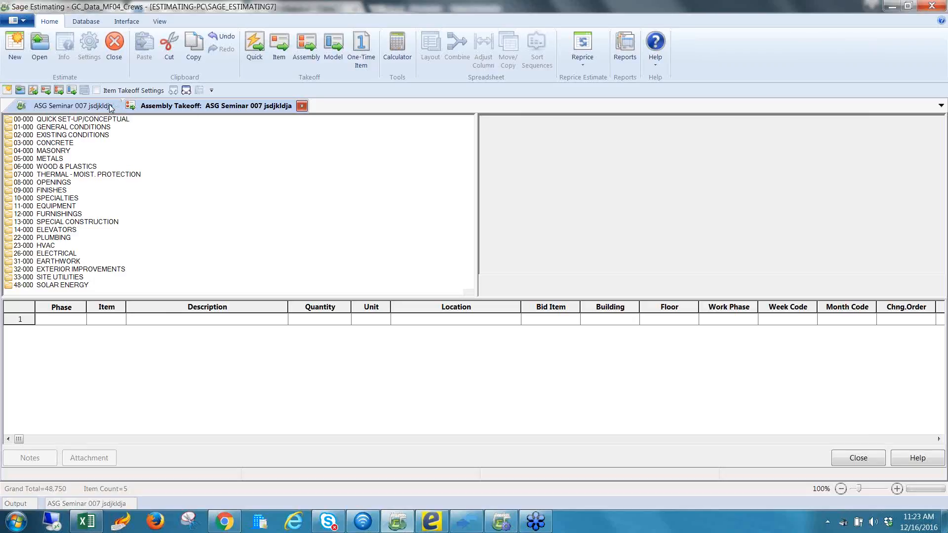
double_click(33, 191)
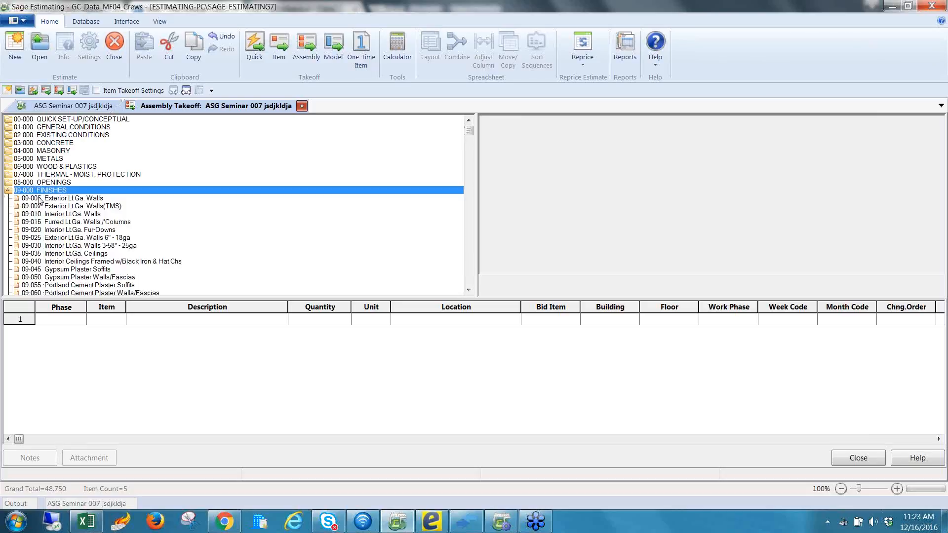
double_click(40, 198)
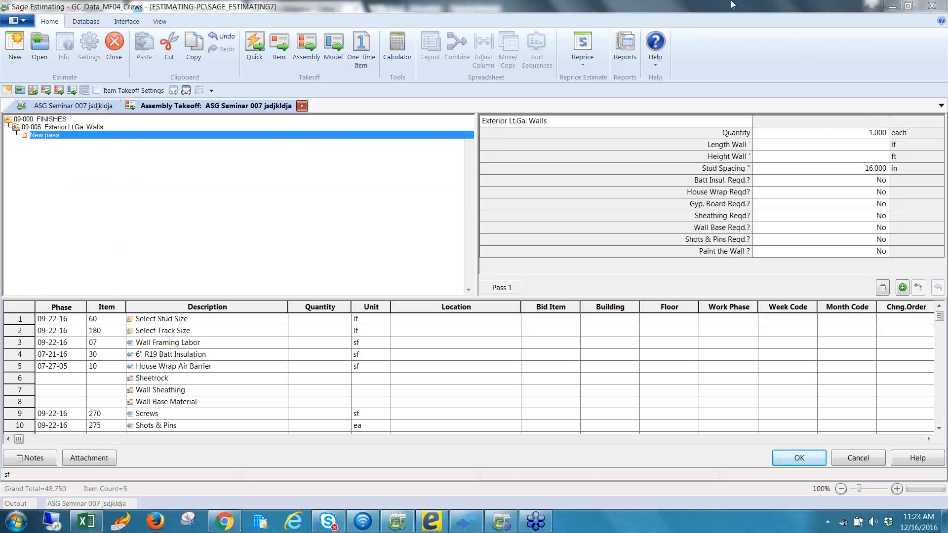
Set the exterior wall's length to 700 lf and height to 12 ft, keeping the default stud spacing
left_click(787, 147)
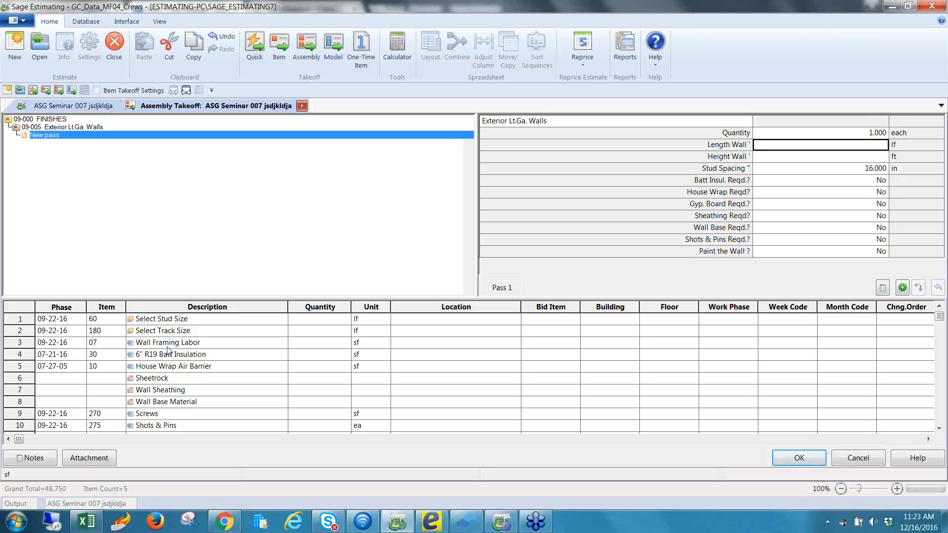
type("700")
key("Return")
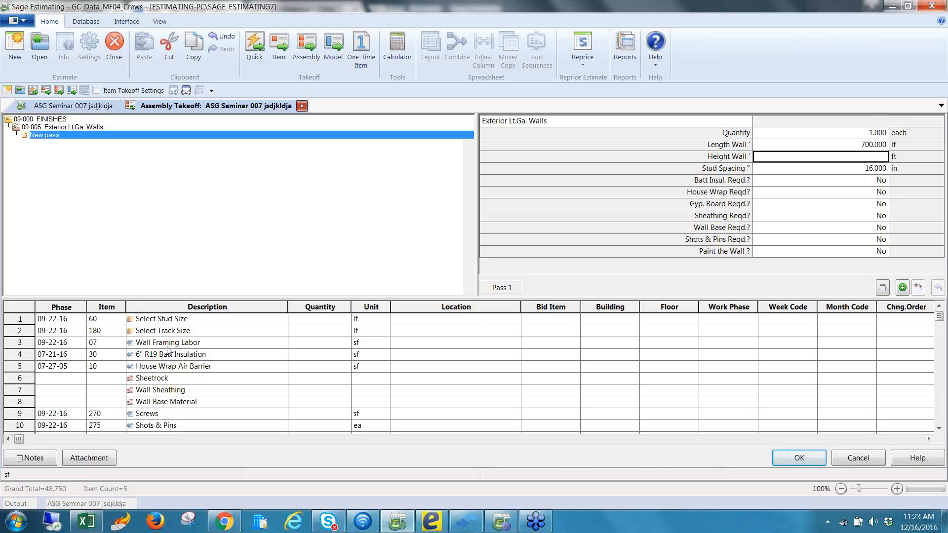
type("12")
key("Return")
key("Return")
key("Return")
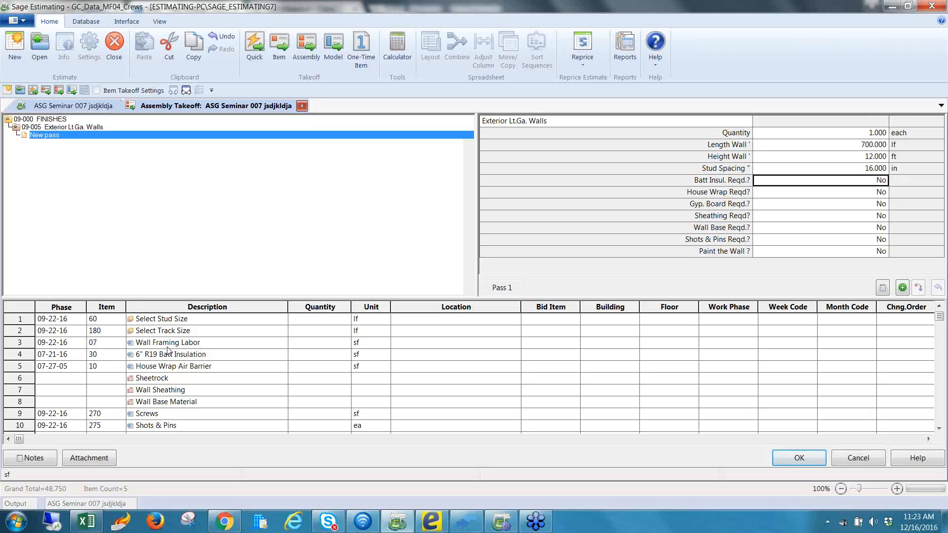
Require gypsum board on the wall, with a sheetrock height of 12 ft, 2 layers and gyp. board code 1
key("Return")
type("y")
key("Return")
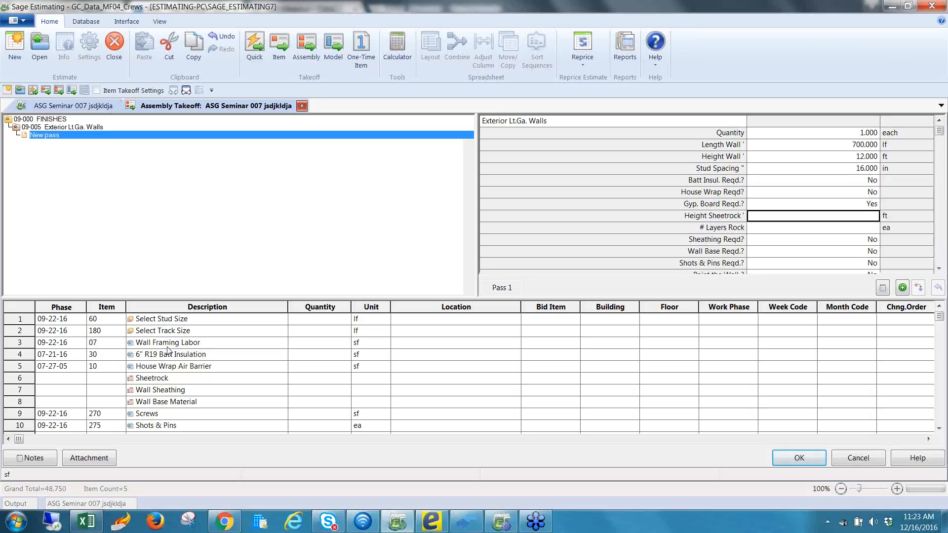
type("12")
key("Return")
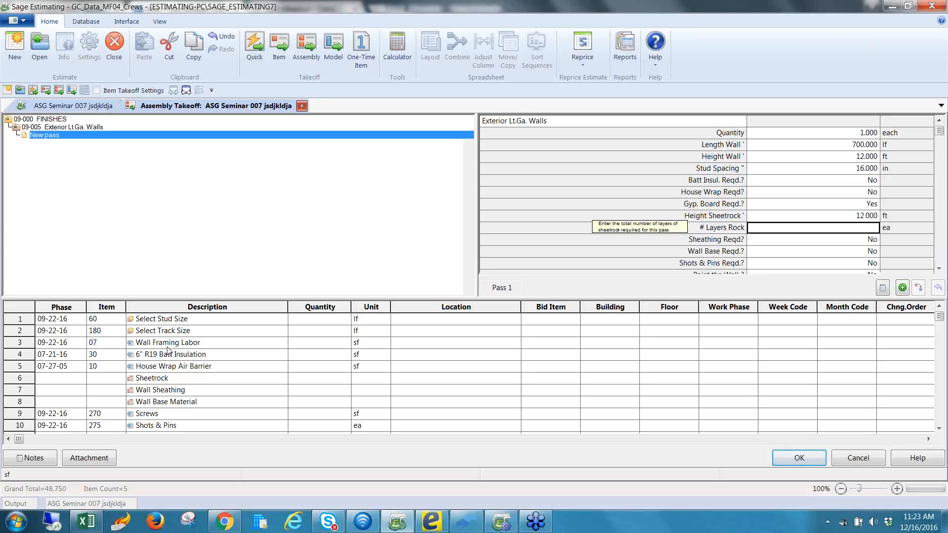
type("2")
key("Return")
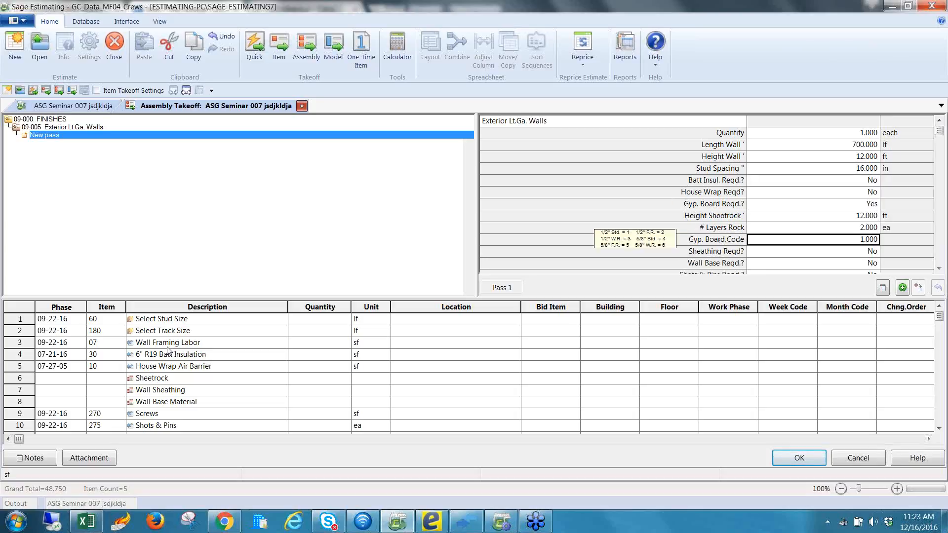
type("1")
key("Return")
key("Return")
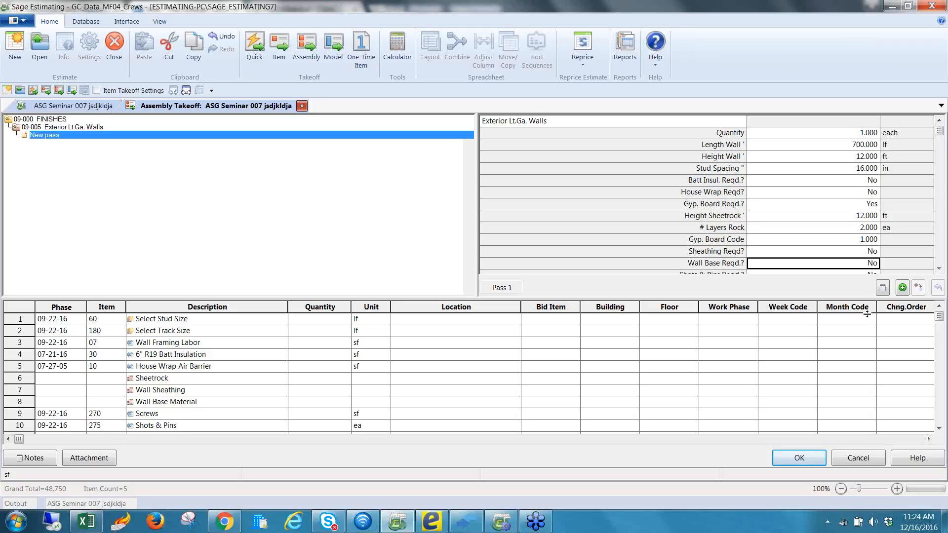
Add the exterior wall pass, send its items to the estimate and close the assembly takeoff
left_click(902, 287)
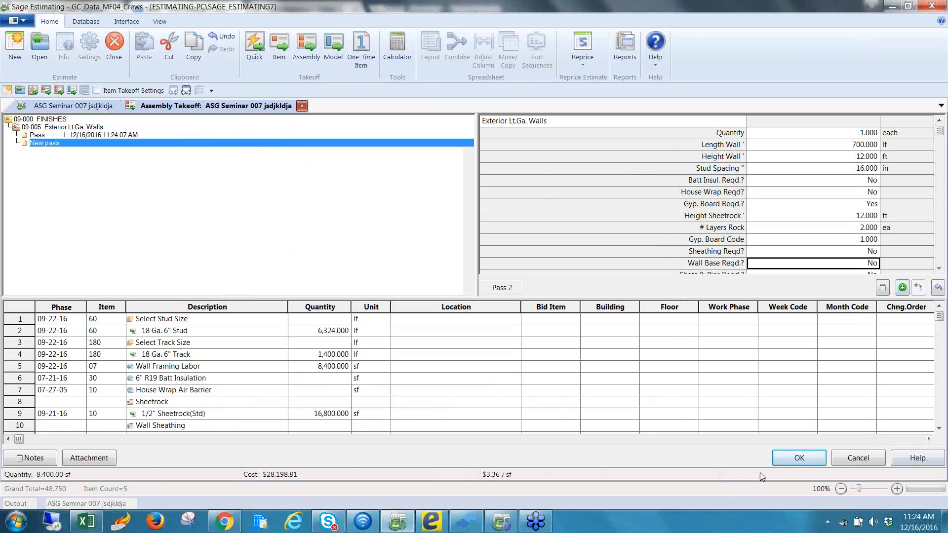
left_click(780, 458)
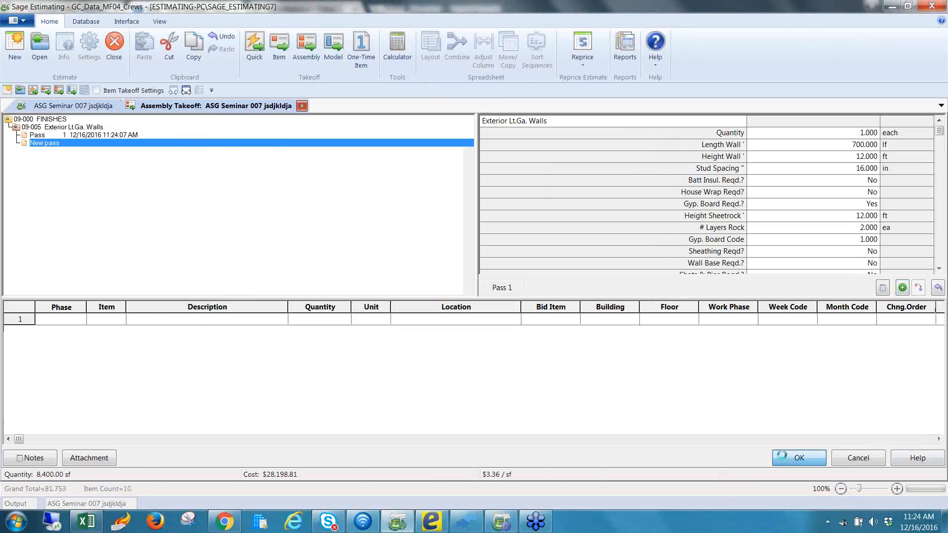
left_click(843, 459)
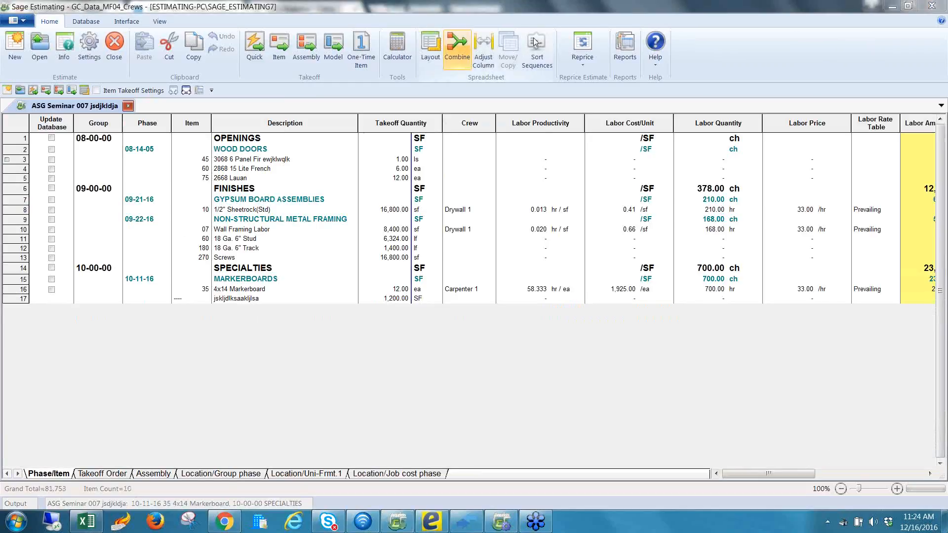
Examine the estimate's rows in the Phase/Item view, including the newly added Finishes items
left_click(279, 270)
key("Up")
key("Up")
key("Up")
key("Up")
key("Up")
key("Up")
key("Up")
key("Up")
key("Up")
key("Up")
key("Up")
key("Up")
key("Up")
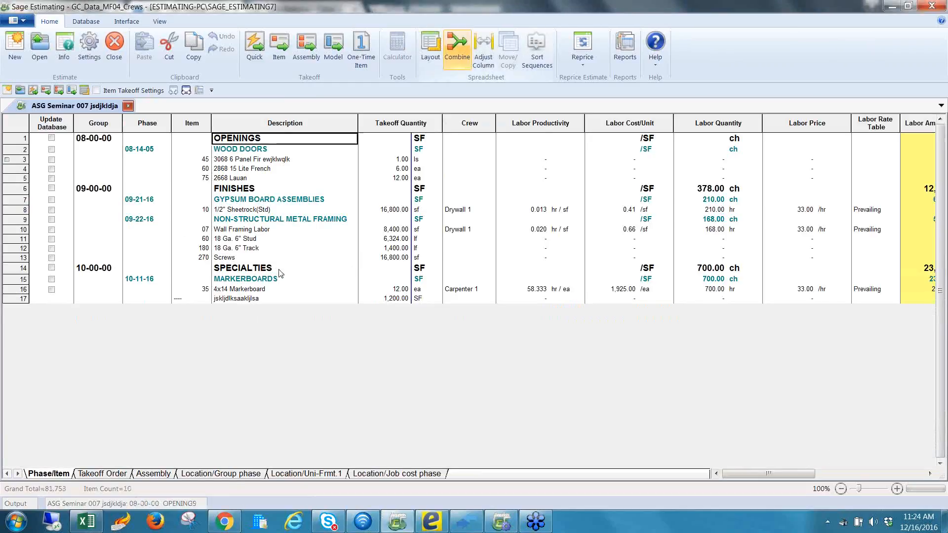
key("Down")
key("Down")
key("Down")
key("Down")
key("Down")
key("Down")
key("Down")
key("Down")
key("Down")
key("Down")
key("Down")
key("Down")
key("Down")
key("Down")
key("Down")
key("Down")
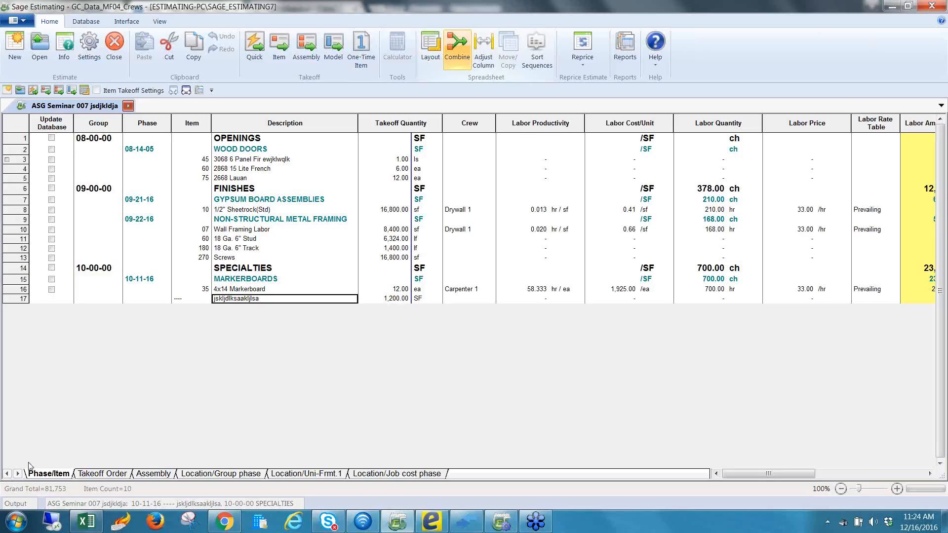
Show the estimate's items grouped by assembly
left_click(139, 473)
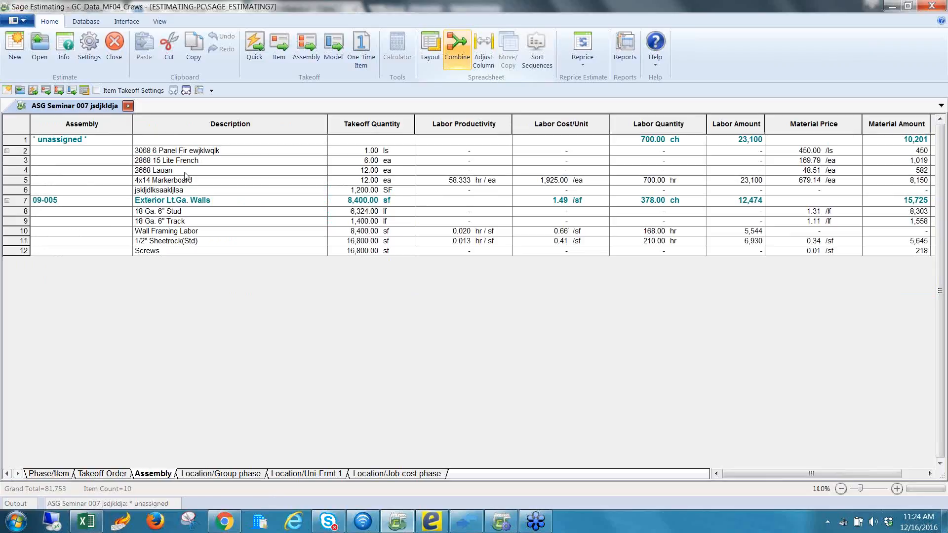
Review the estimate grouped by assembly and by Location/Uni-Frmt.1, and return to the Phase/Item view
left_click(150, 203)
left_click(145, 221)
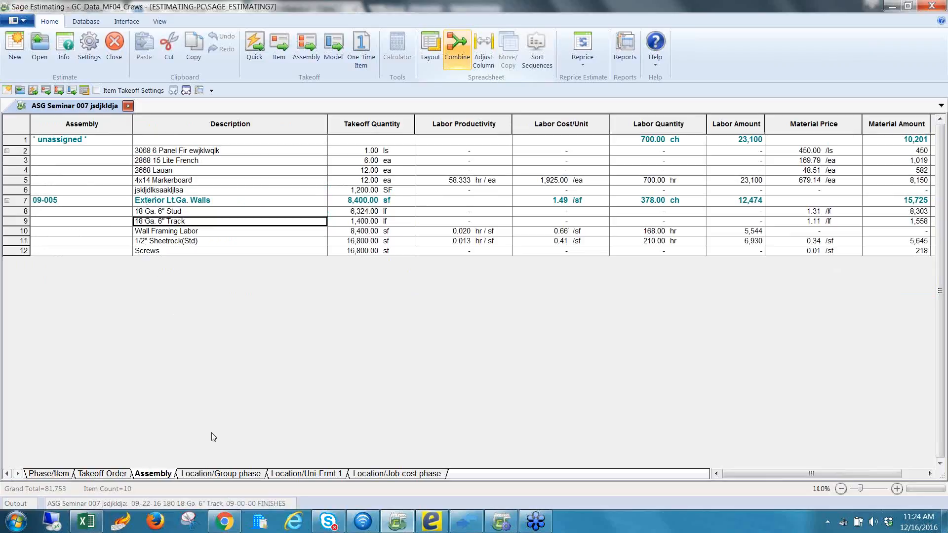
left_click(281, 475)
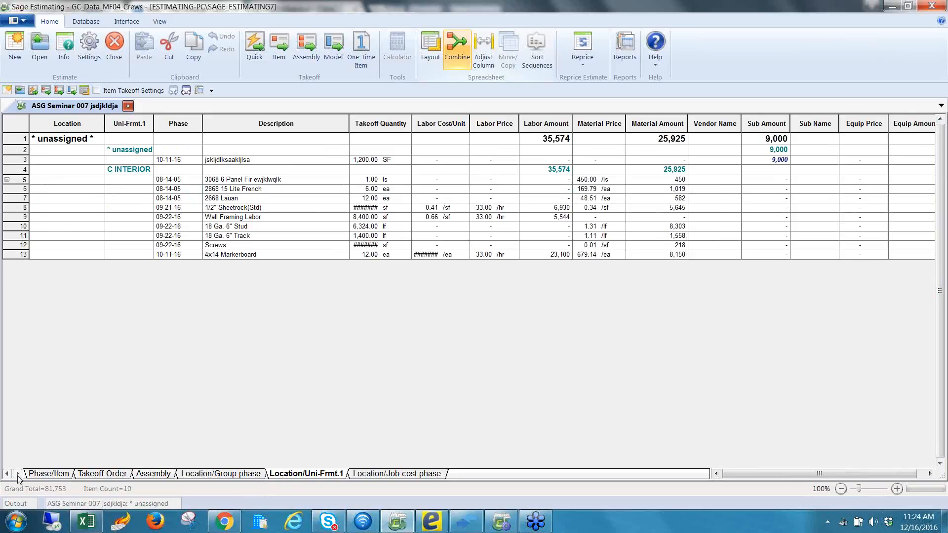
left_click(52, 475)
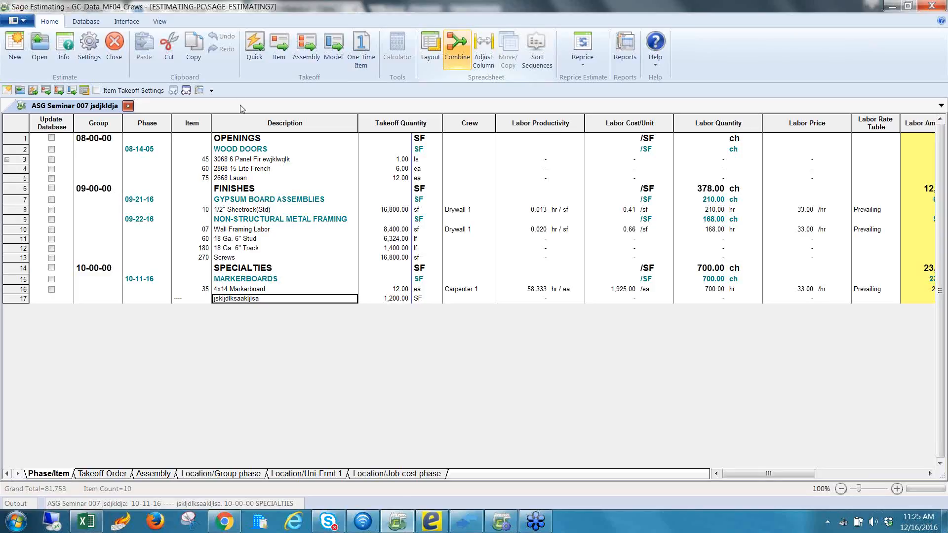
Look into the 03-025 Straight Shaft Drilled Piers concrete assembly's takeoff variables, and leave the assembly takeoff without adding anything
left_click(313, 51)
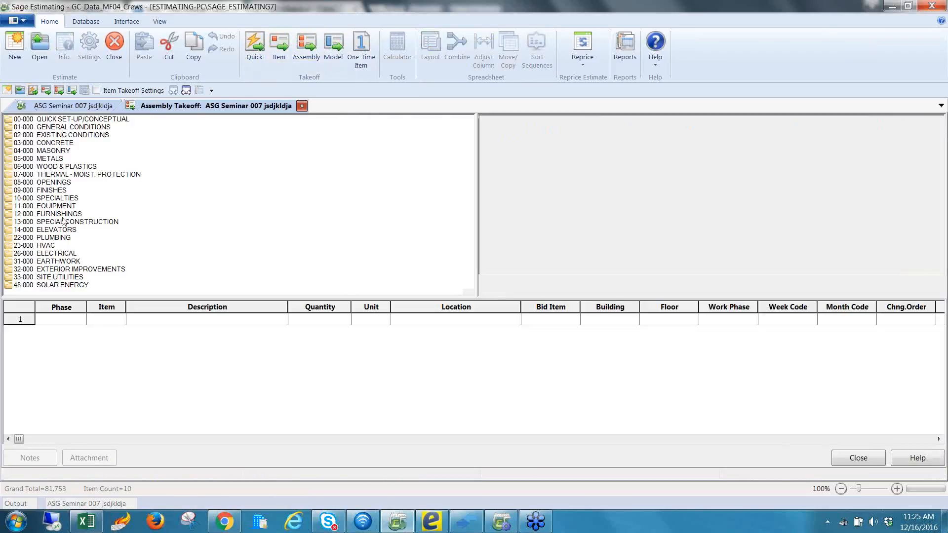
double_click(45, 144)
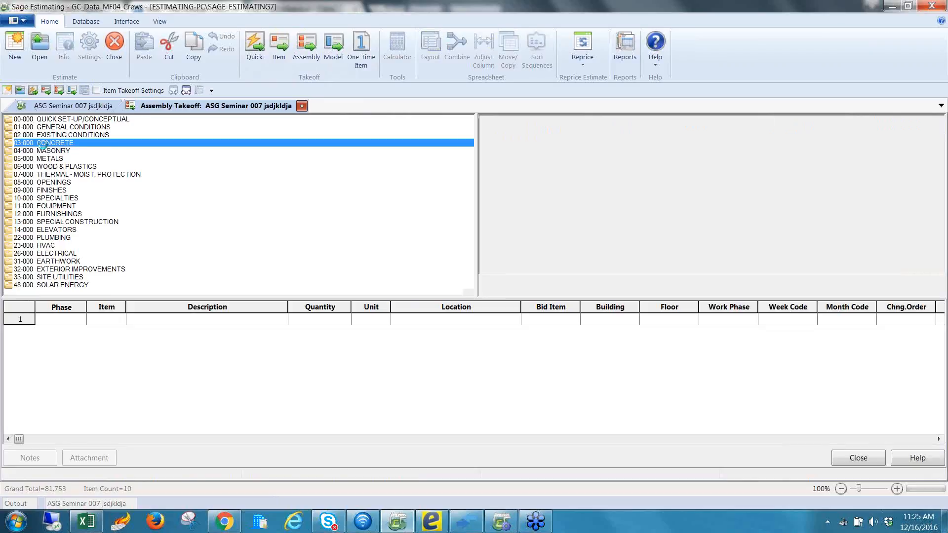
left_click(70, 200)
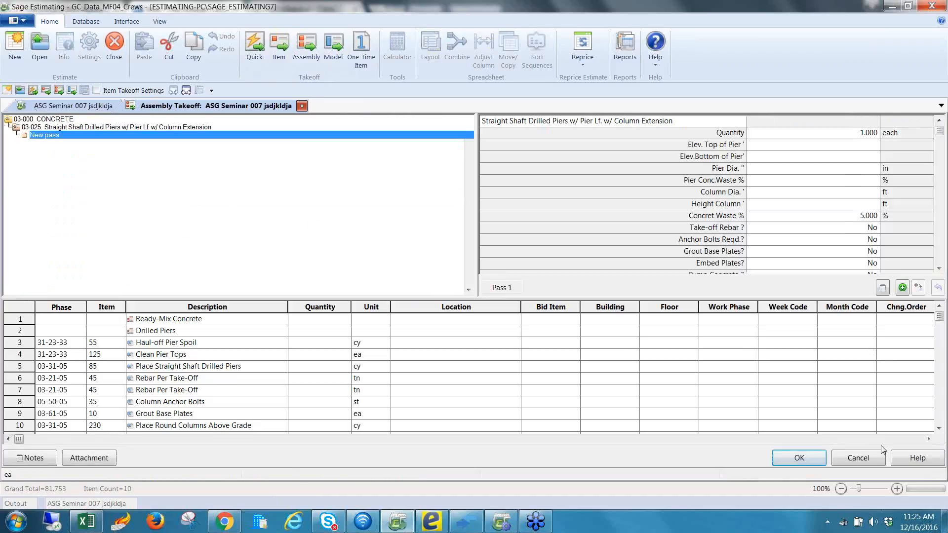
left_click(866, 459)
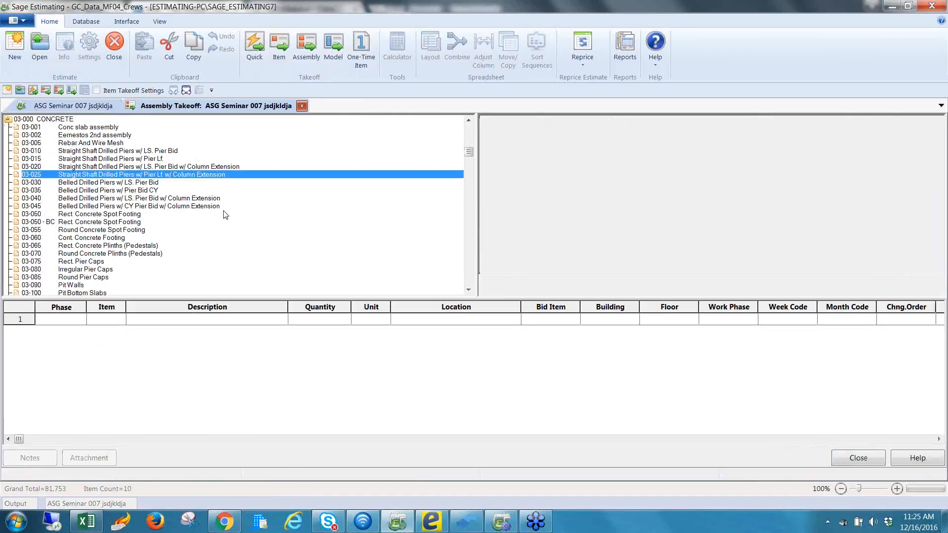
left_click(854, 459)
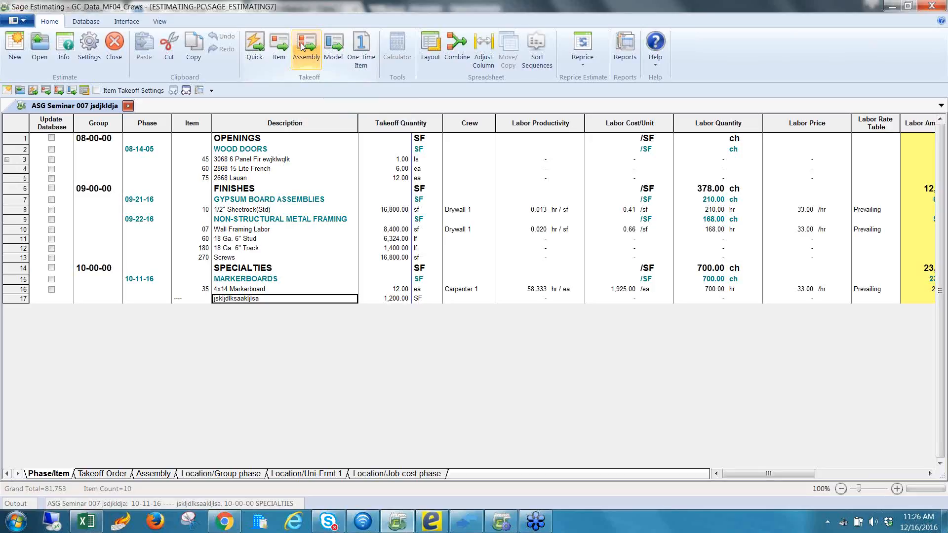
Start a model takeoff interview for the 34 Small Box Retail Shell model from the Retail / Commercial group
left_click(335, 46)
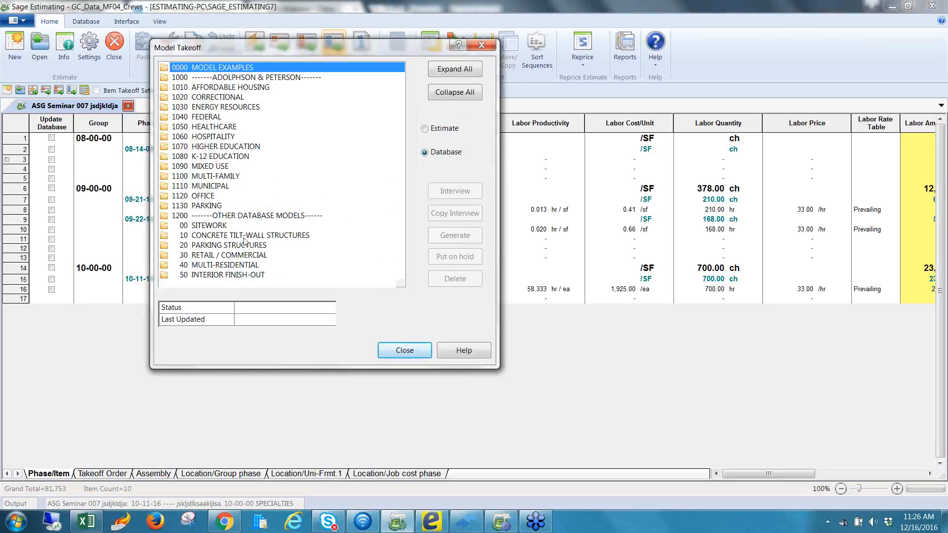
double_click(242, 255)
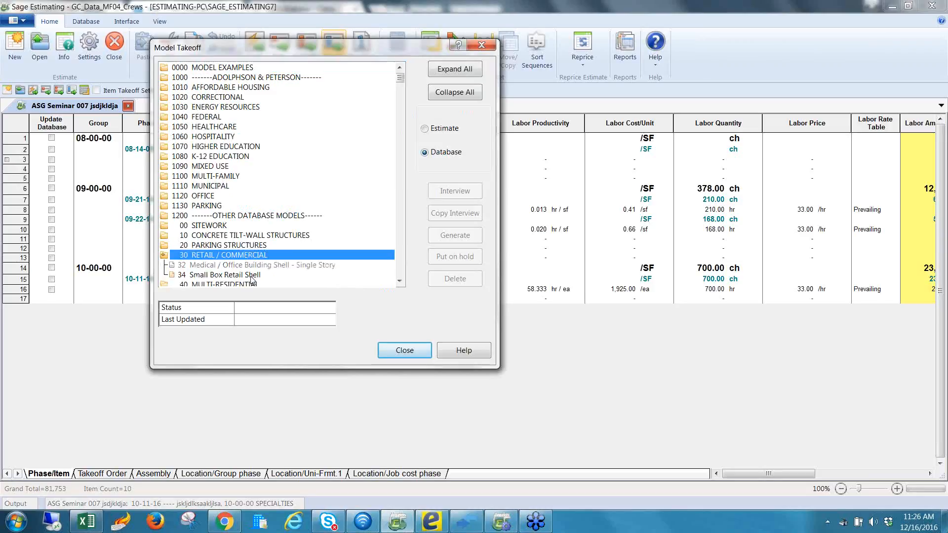
left_click(253, 275)
left_click(455, 191)
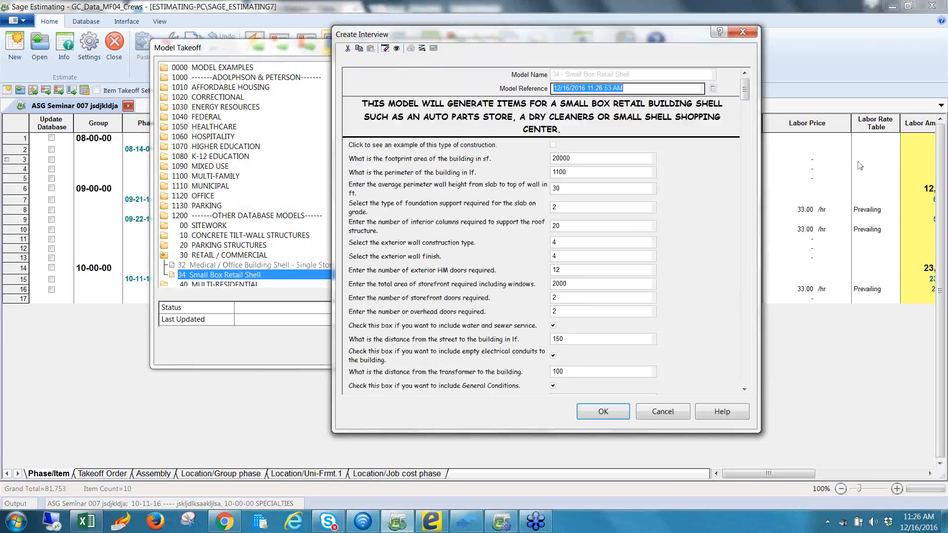
left_click(776, 49)
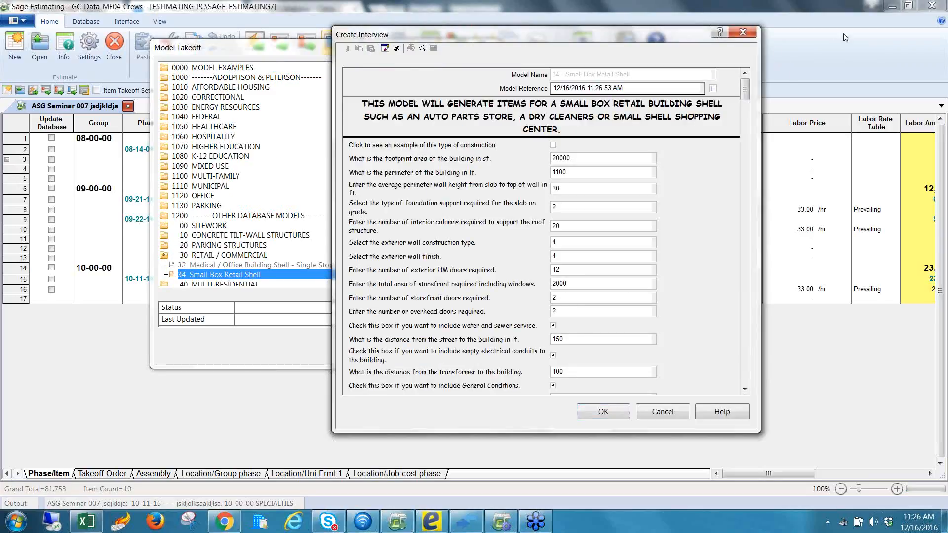
Display the example picture of this type of construction in the interview
left_click(563, 163)
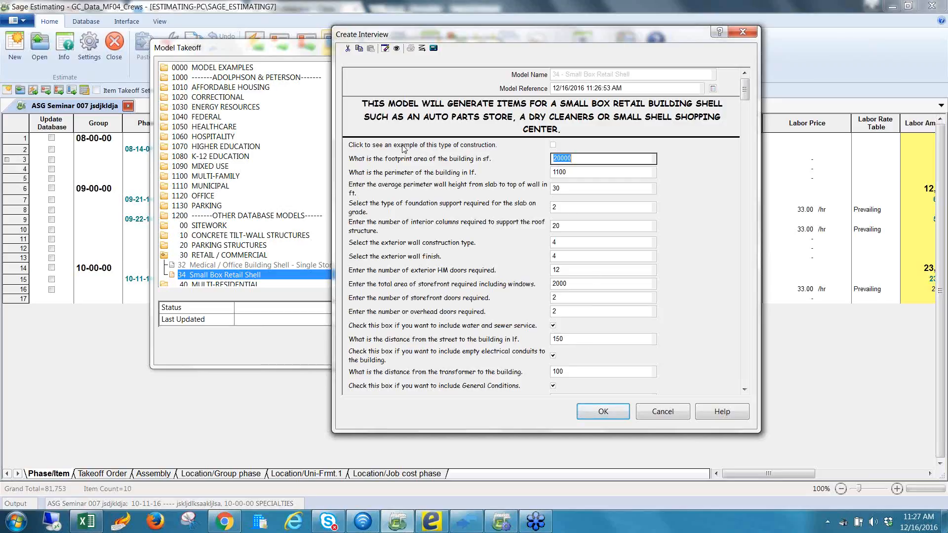
left_click(553, 145)
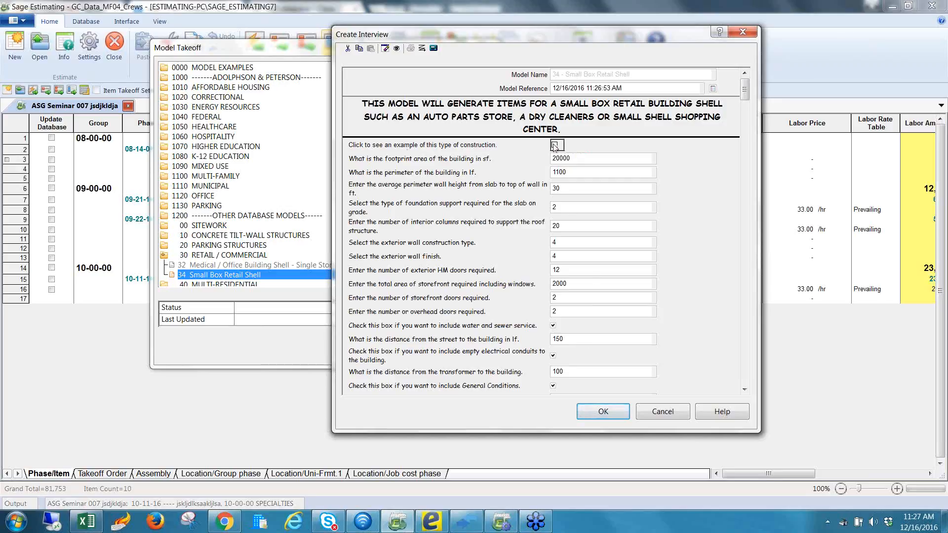
left_click(745, 390)
Go through the interview questions from footprint area to months duration and accept the preset answers
left_click(566, 240)
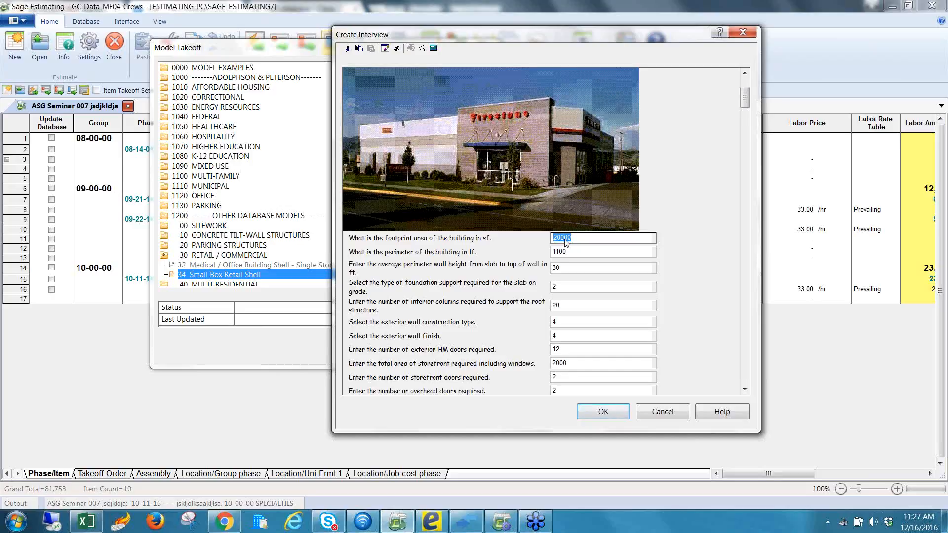
key("Tab")
key("Tab")
key("Tab")
key("Tab")
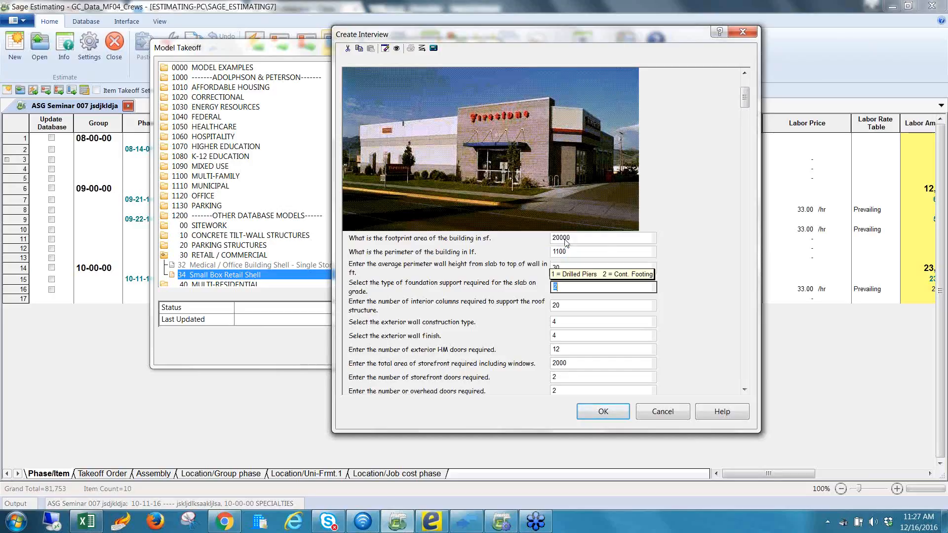
key("shift+Tab")
key("Tab")
key("Tab")
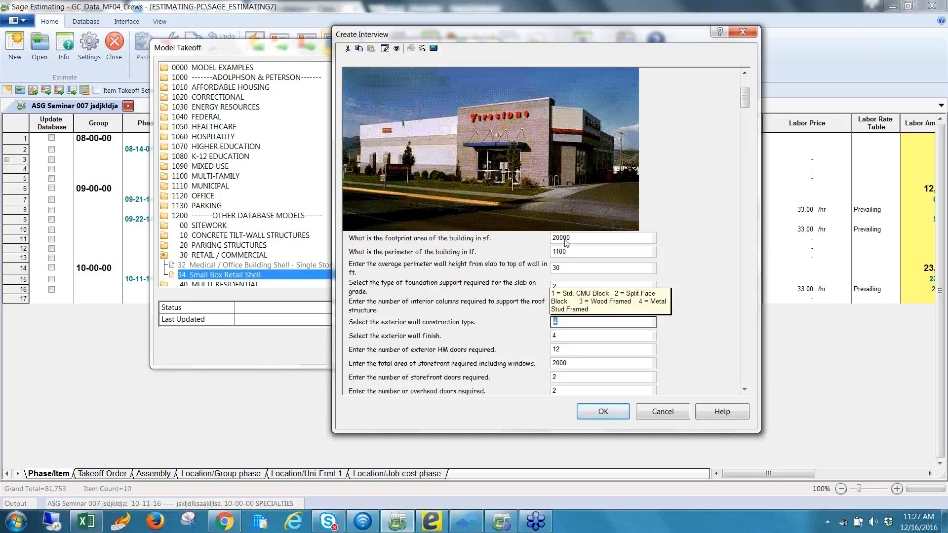
key("Tab")
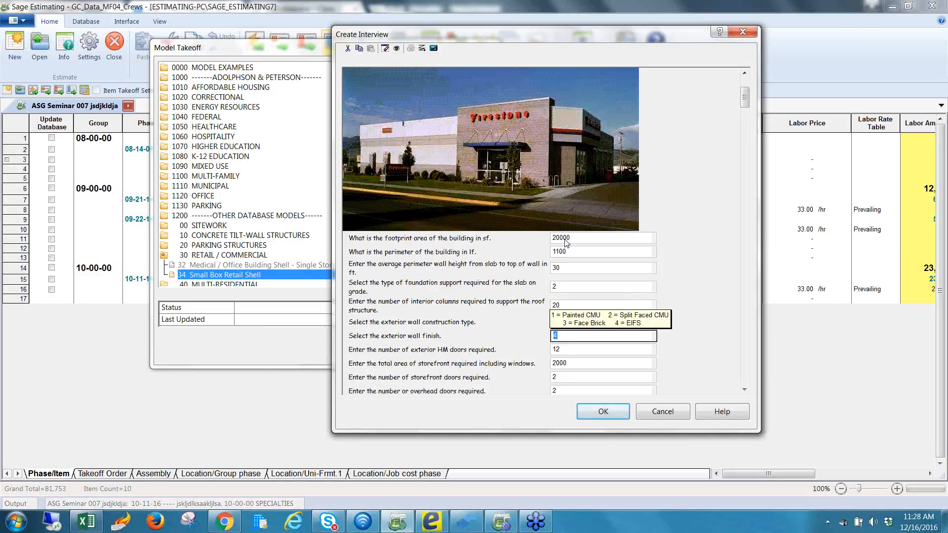
key("Tab")
key("Tab")
key("Tab")
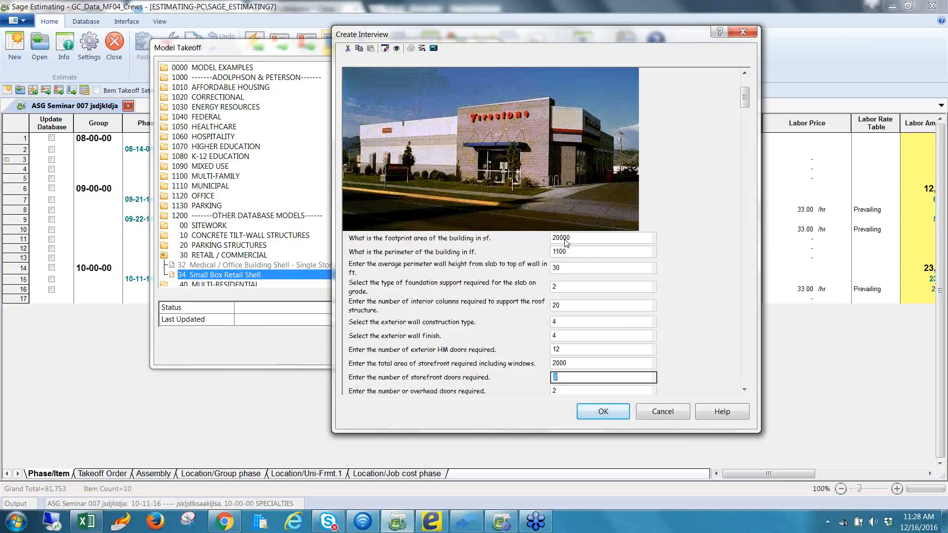
key("Tab")
key("Tab")
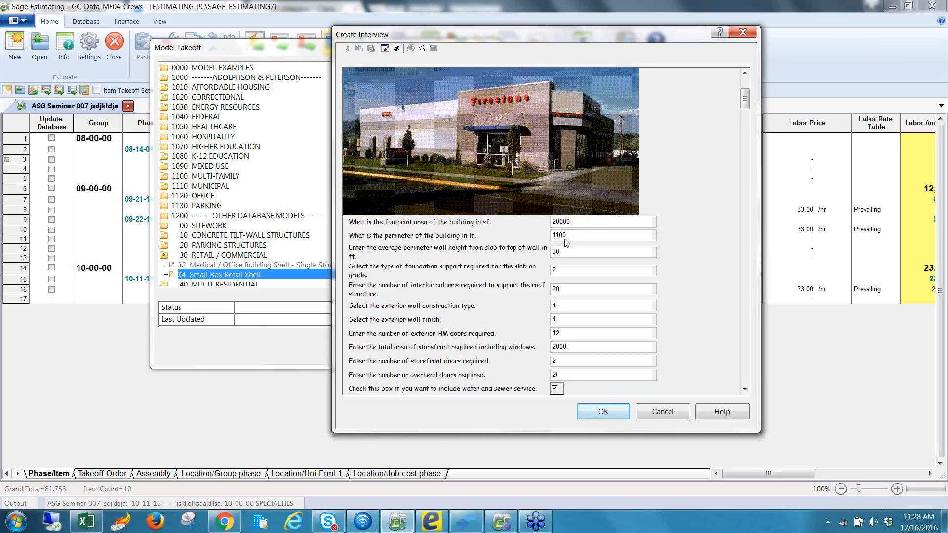
key("Tab")
key("Tab")
key("Tab")
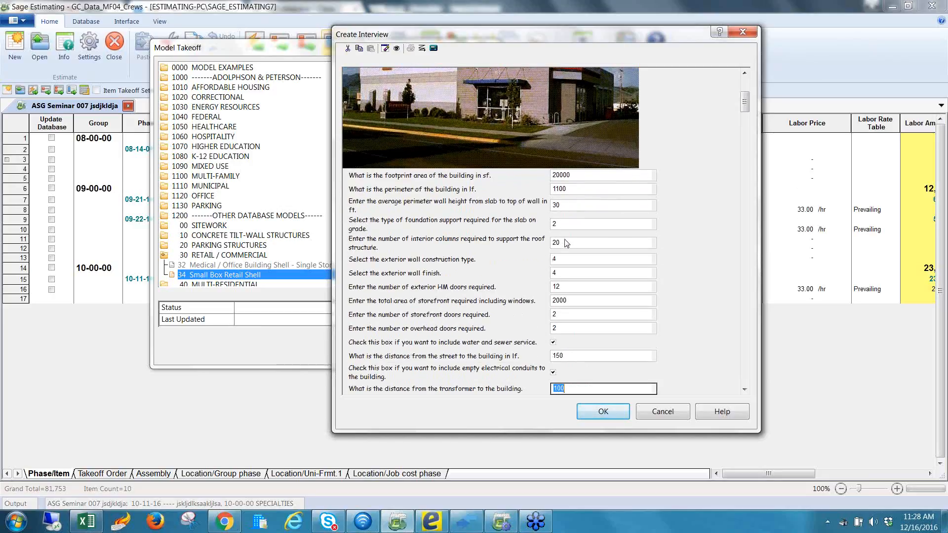
key("Tab")
key("Tab")
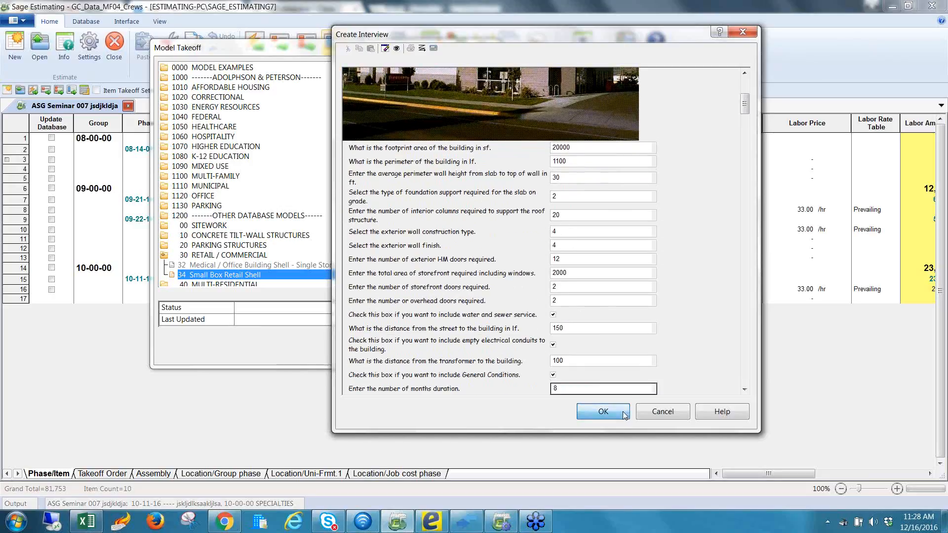
left_click(624, 415)
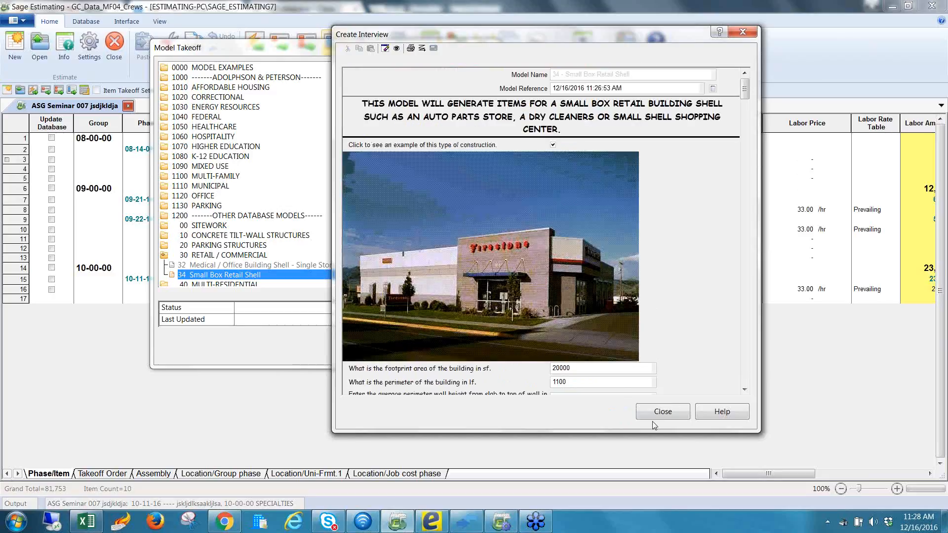
left_click(676, 417)
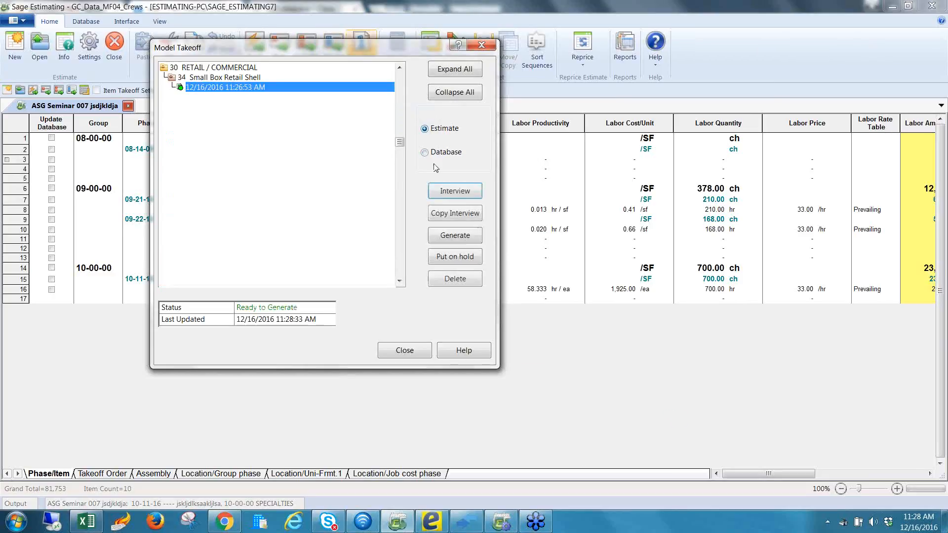
Generate the Small Box Retail Shell model into the estimate and close the model takeoff
left_click(454, 235)
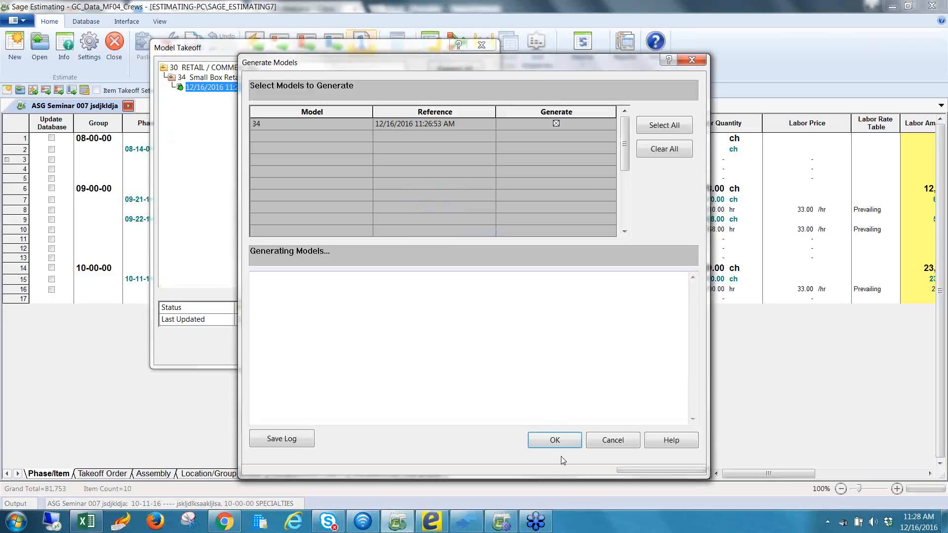
left_click(546, 439)
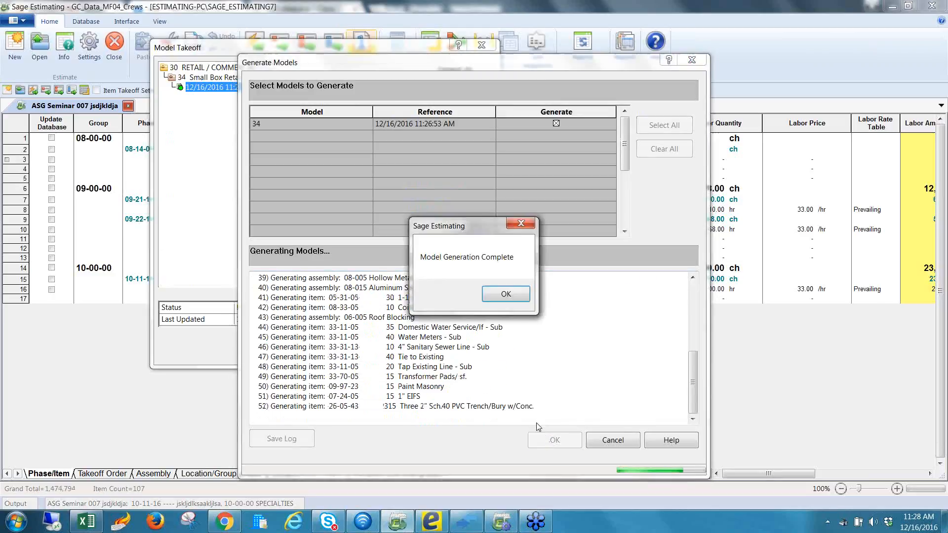
left_click(507, 293)
left_click(605, 440)
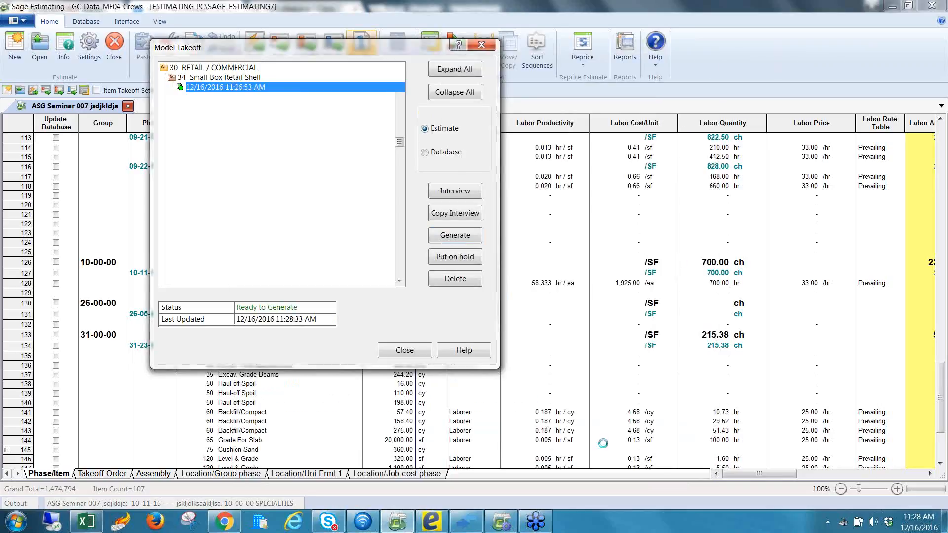
left_click(401, 350)
Examine the items the model generated, from General Conditions down to Utilities, including the Earthwork backfill labor productivity
left_click(289, 283)
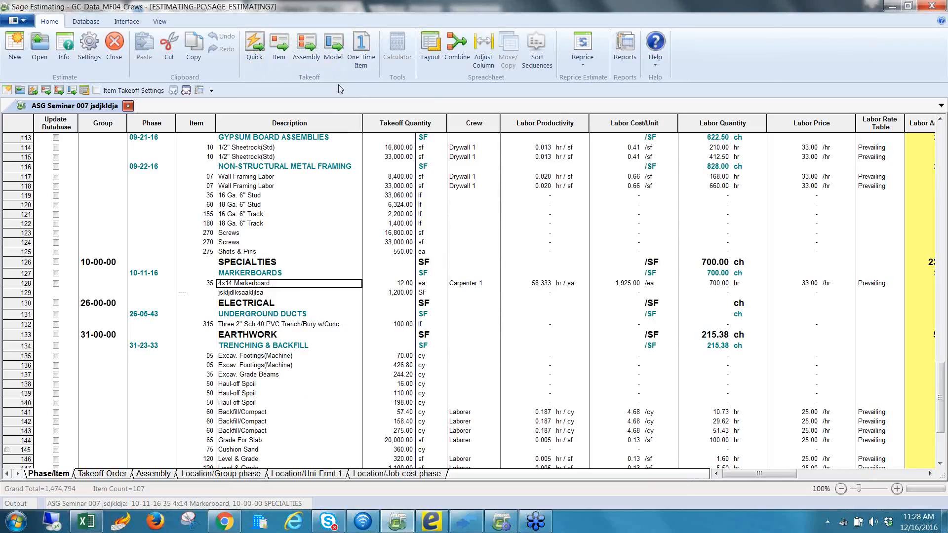
left_click(309, 187)
key("Page_Up")
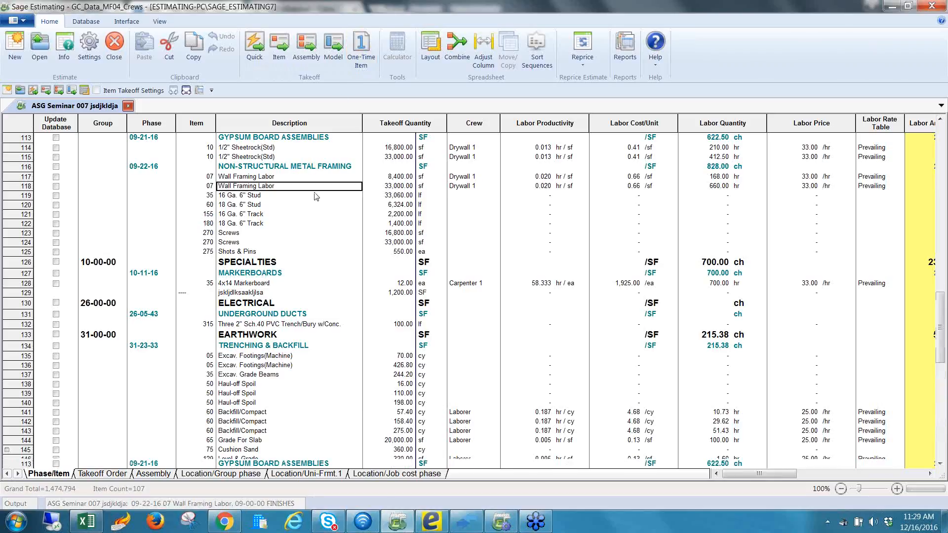
key("Page_Up")
key("Page_Up")
key("Page_Up")
key("Page_Up")
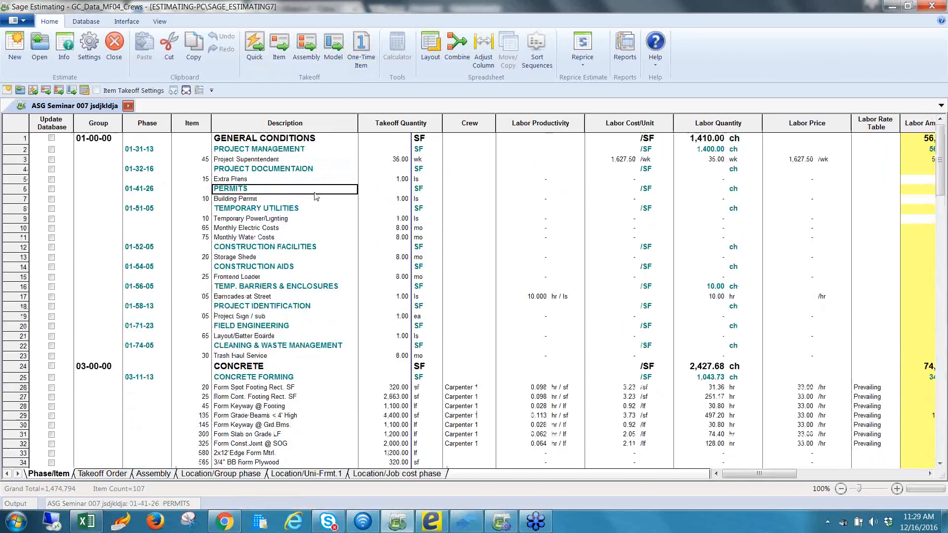
key("Page_Down")
key("Page_Down")
key("Page_Down")
key("Page_Down")
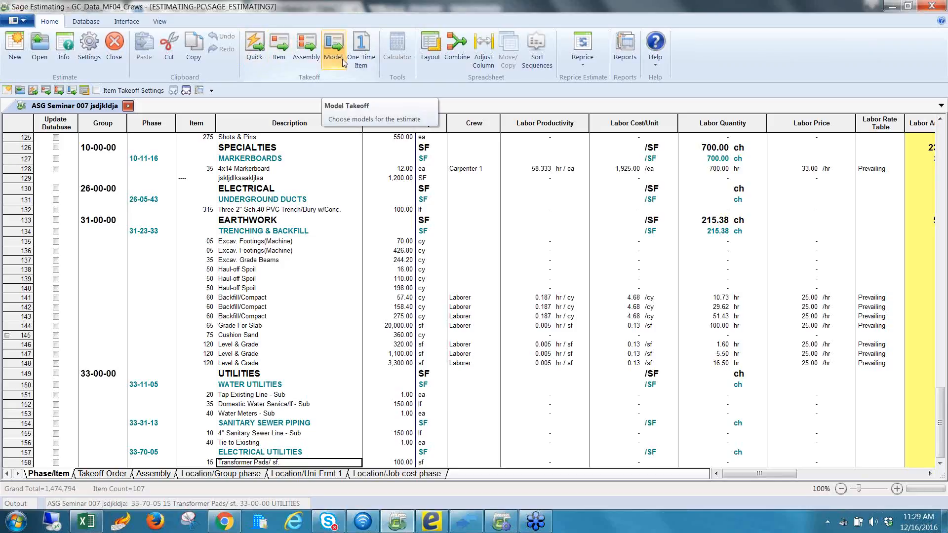
left_click(291, 251)
left_click(536, 298)
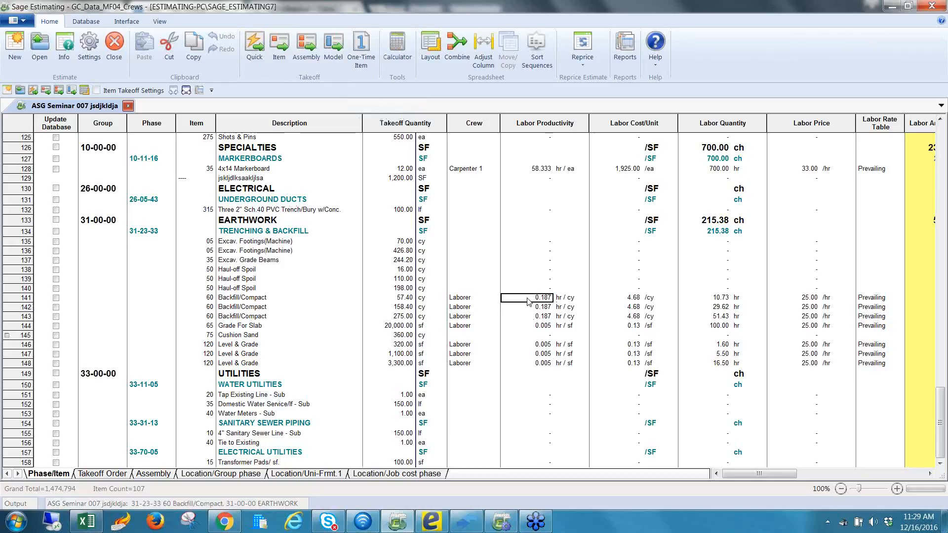
left_click(280, 283)
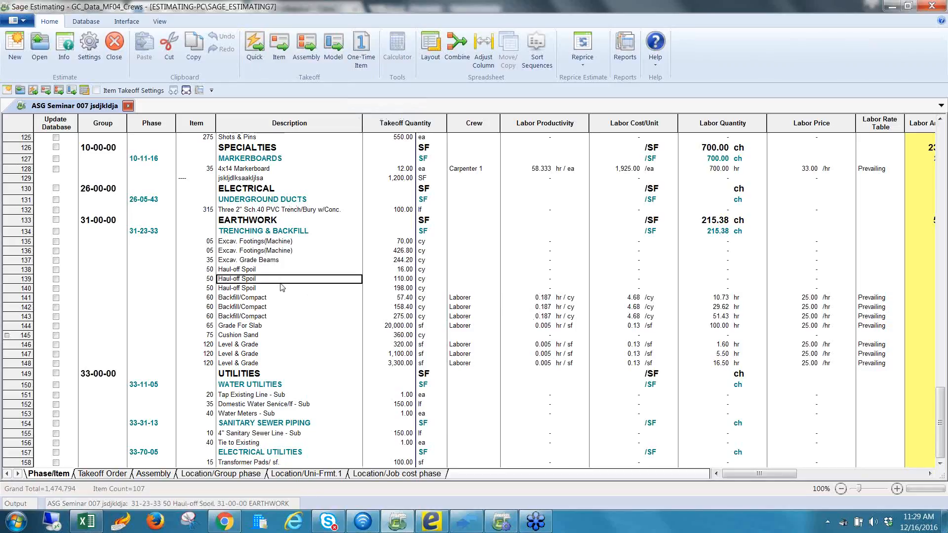
Open the estimate's totals page and widen its Totals column so the amounts fit
key("F9")
left_click(427, 92)
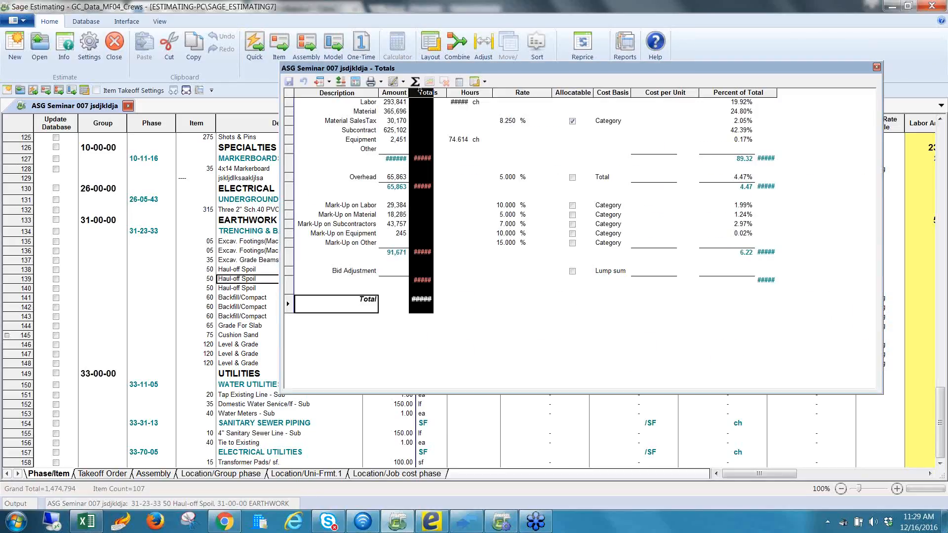
left_click_drag(433, 93, 454, 92)
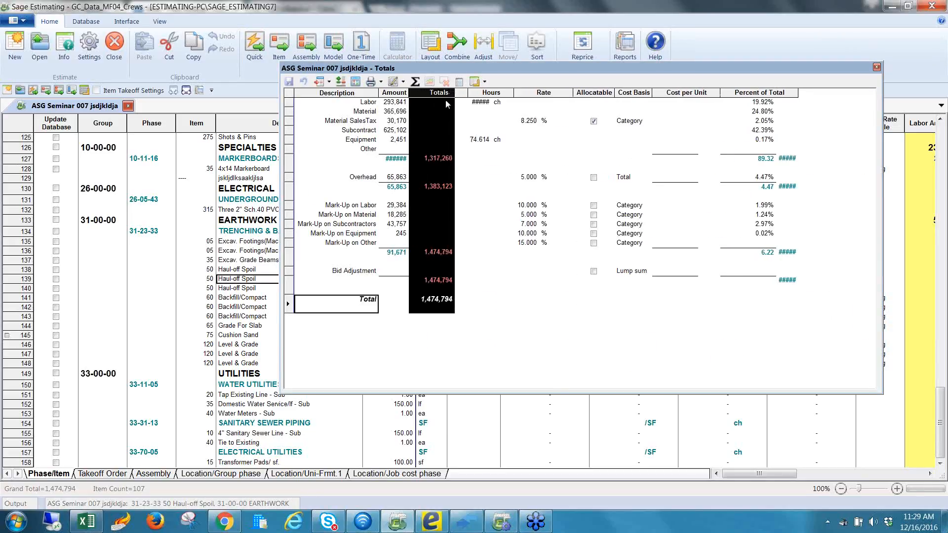
Widen the Amount column on the totals page so its values fit, and go through the cost category rows below Labor
left_click_drag(388, 231, 392, 224)
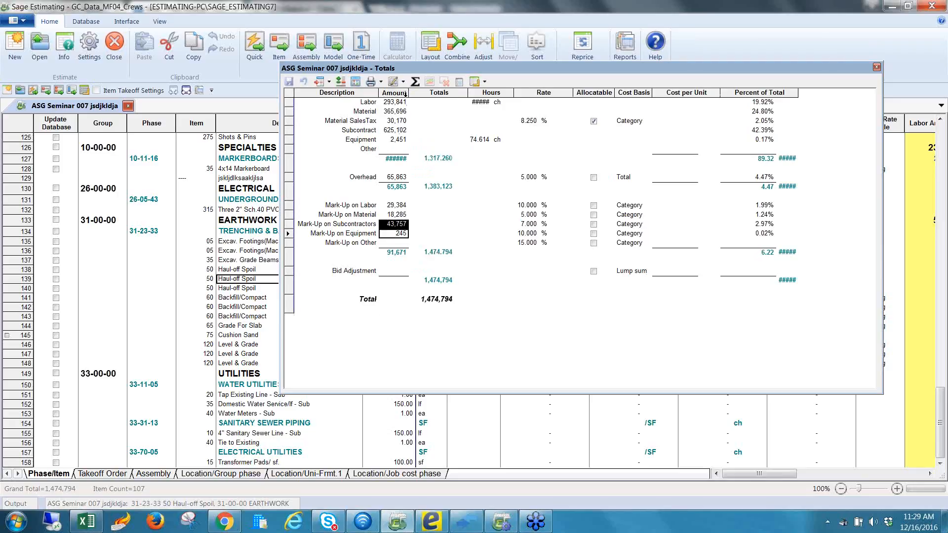
left_click_drag(409, 92, 433, 92)
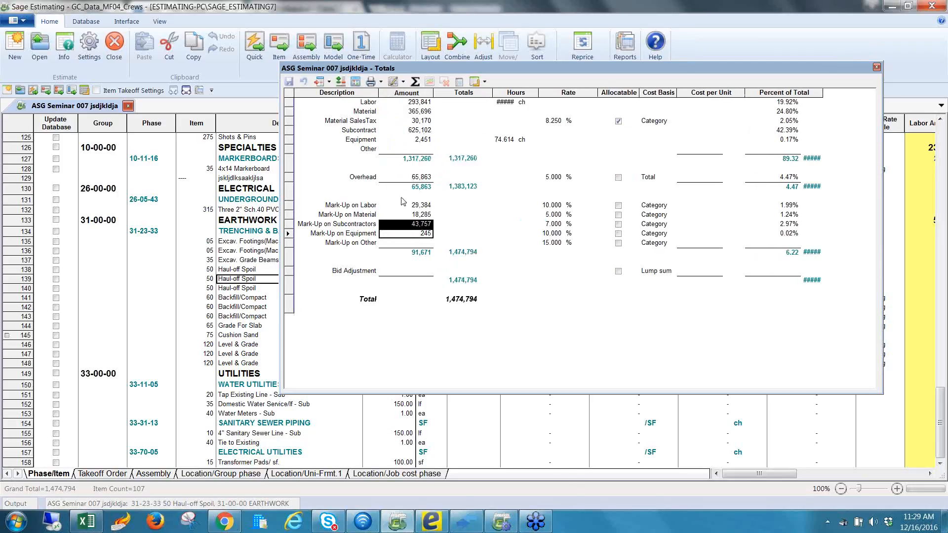
left_click(358, 208)
left_click(348, 104)
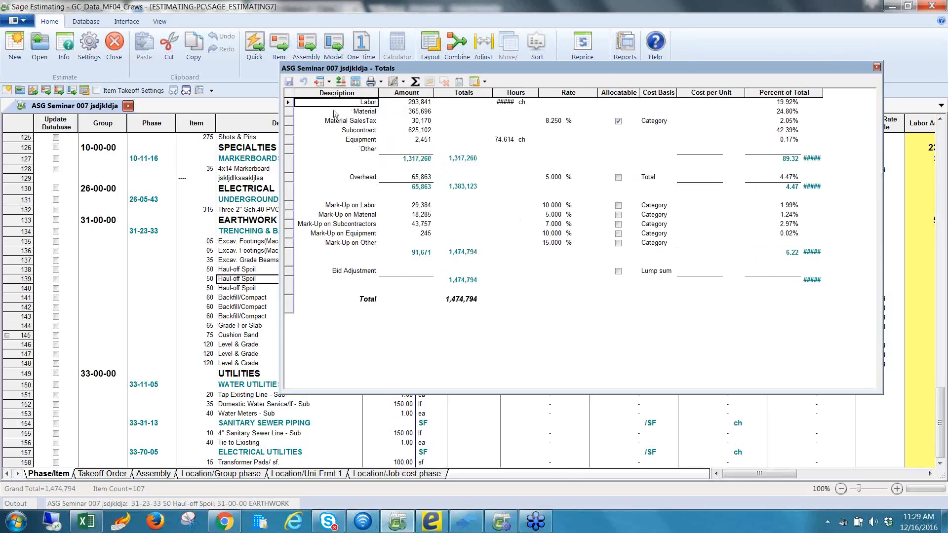
left_click(332, 111)
left_click(326, 129)
key("Down")
key("Down")
key("Down")
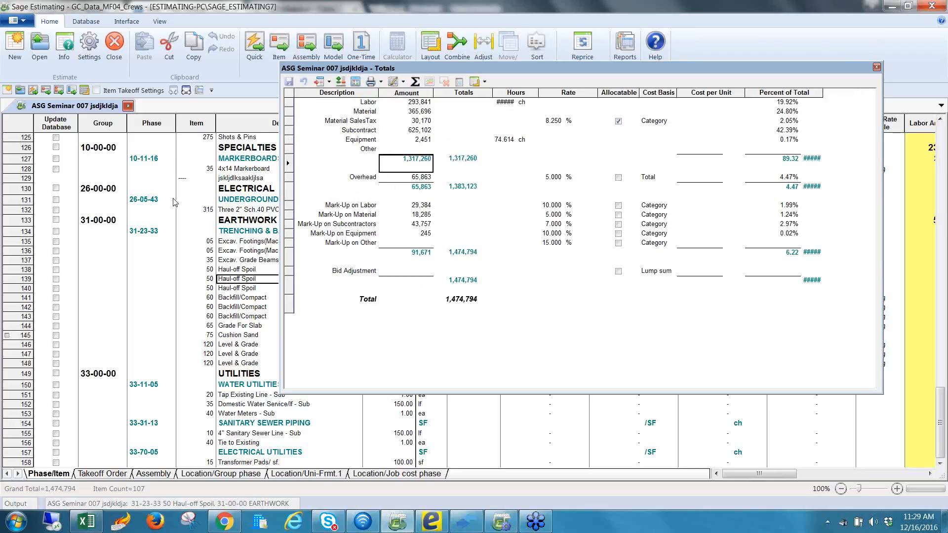
Examine the overhead, mark-up and bid adjustment amounts on the totals page
key("Down")
key("Down")
key("Down")
key("Down")
key("Down")
key("Down")
key("Down")
key("Up")
key("Up")
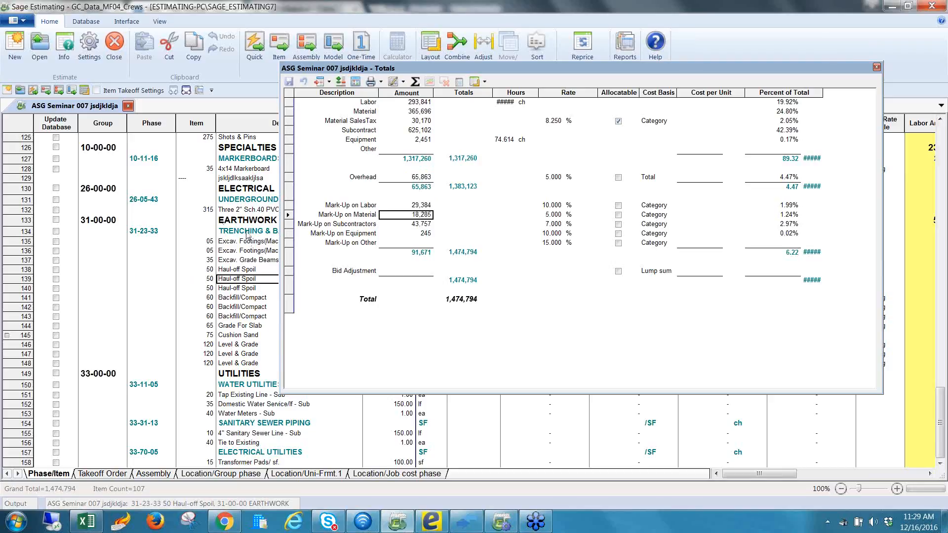
key("Down")
key("Down")
key("Down")
key("Down")
key("Down")
key("Down")
key("Down")
key("Down")
key("Down")
key("Down")
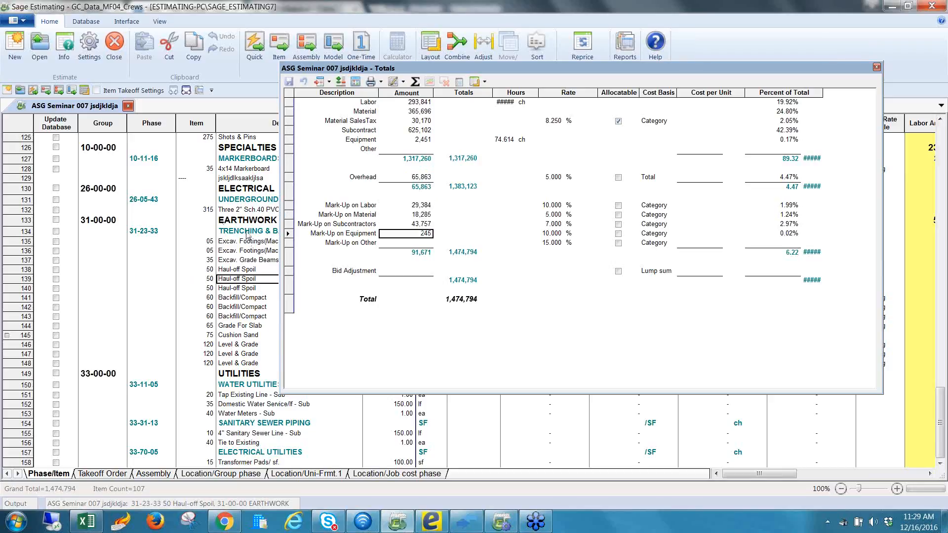
Set the Mark-Up on Labor rate to 15%
key("Right")
key("Up")
key("Up")
key("Up")
key("Up")
key("Up")
key("Up")
key("Up")
key("Up")
key("Up")
key("Up")
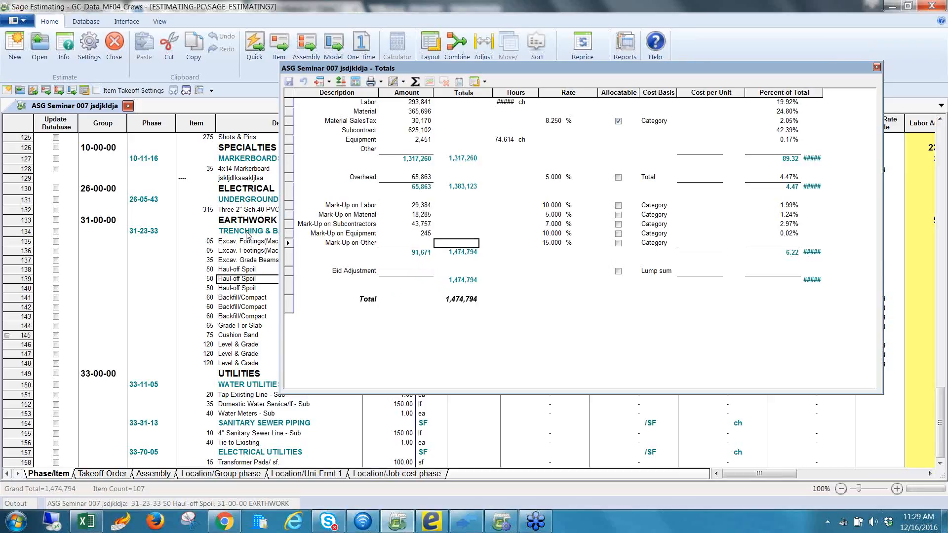
key("Right")
key("Right")
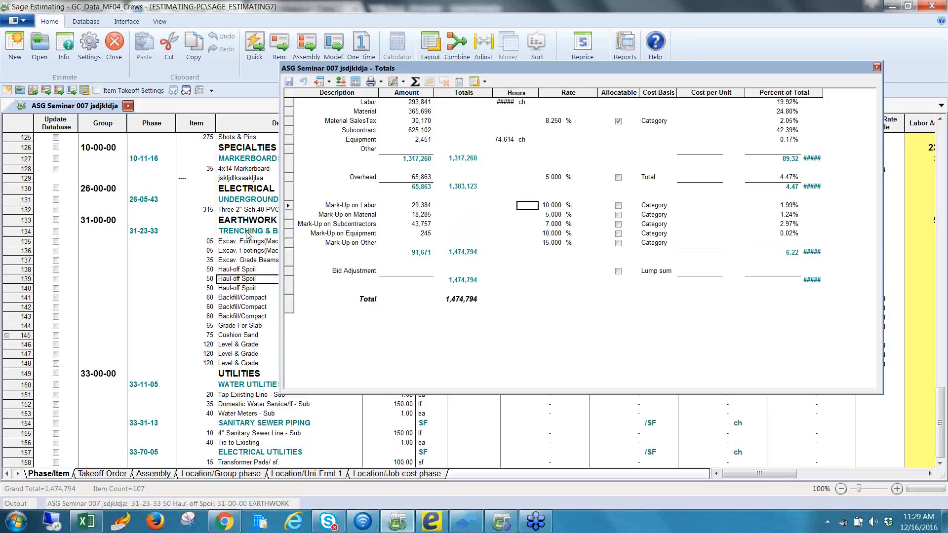
type("15")
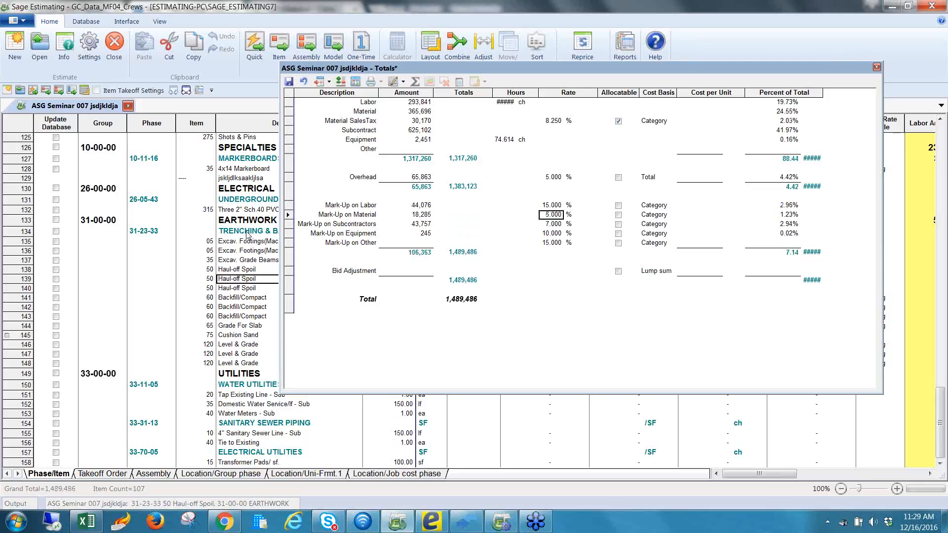
Set the Mark-Up on Labor amount to 6,000
key("Left")
key("Left")
key("Left")
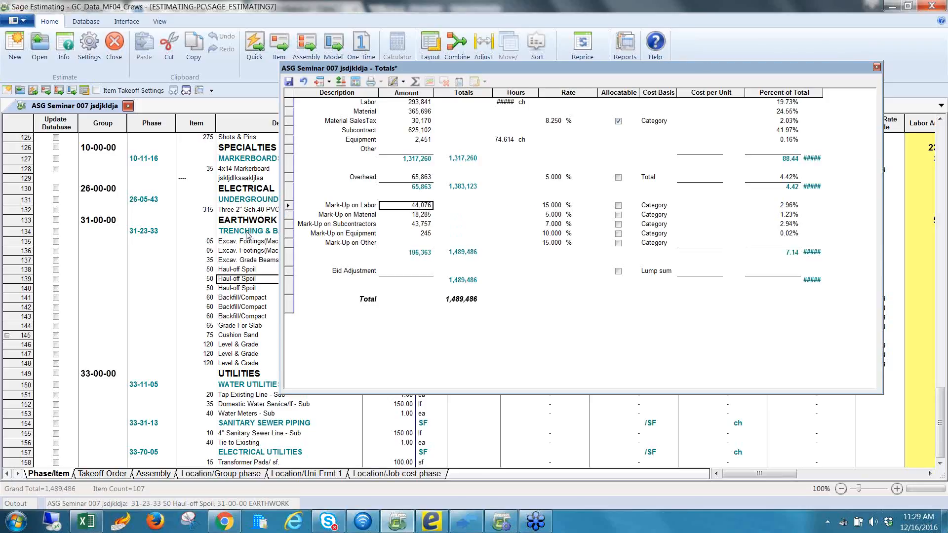
type("6000")
key("Right")
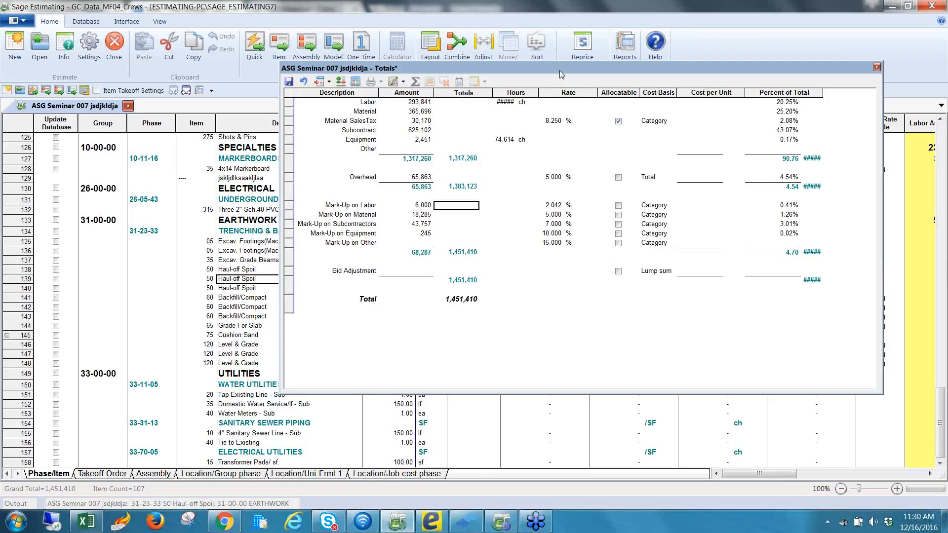
Save the changes made to the totals and close the totals page
left_click_drag(559, 70, 393, 69)
left_click(706, 67)
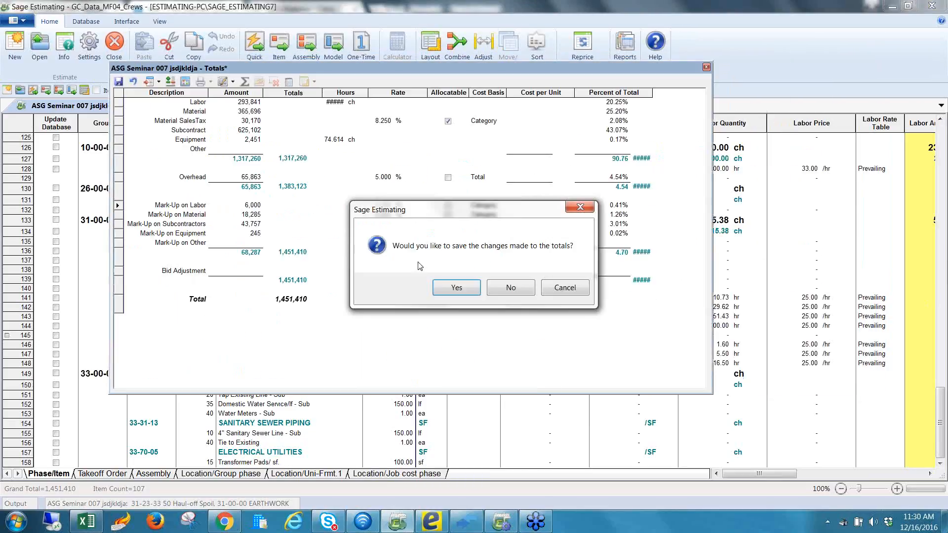
left_click(446, 288)
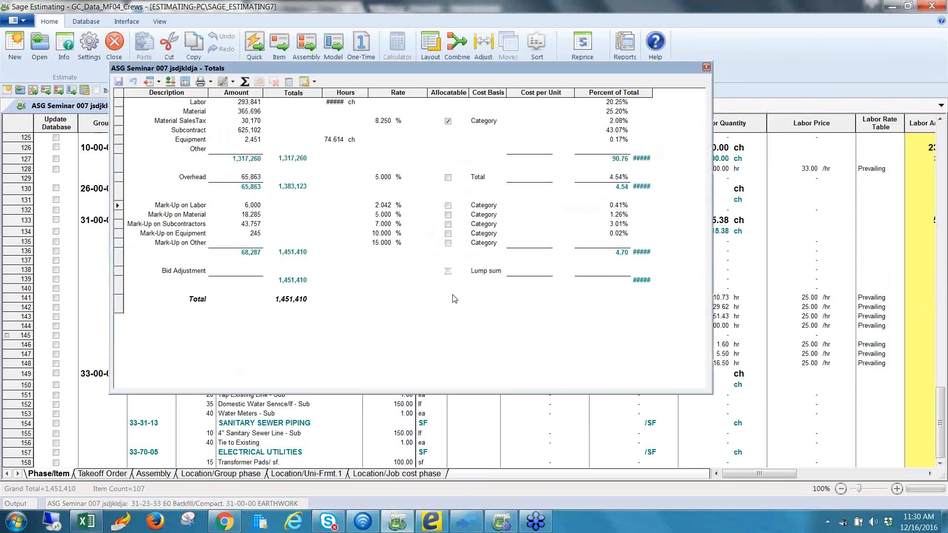
left_click(706, 68)
left_click(349, 212)
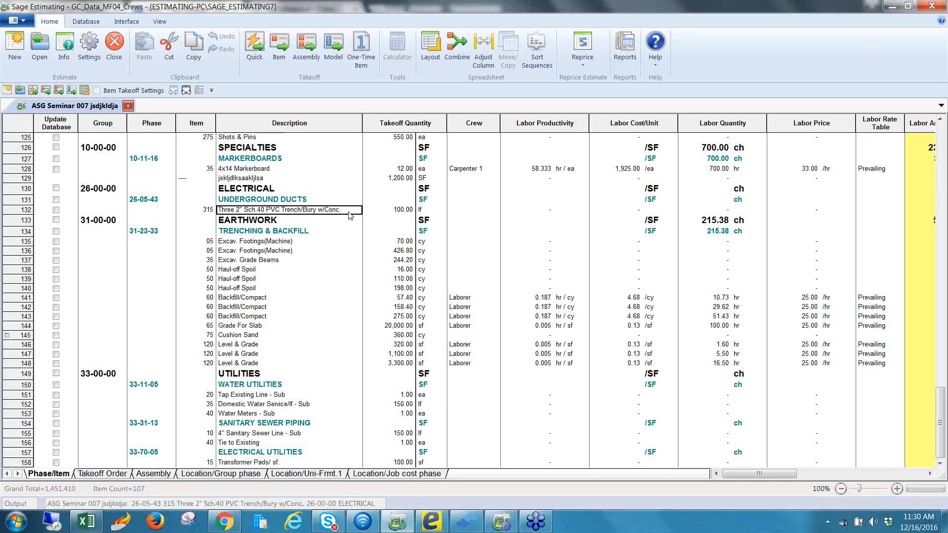
key("Right")
key("Right")
key("Right")
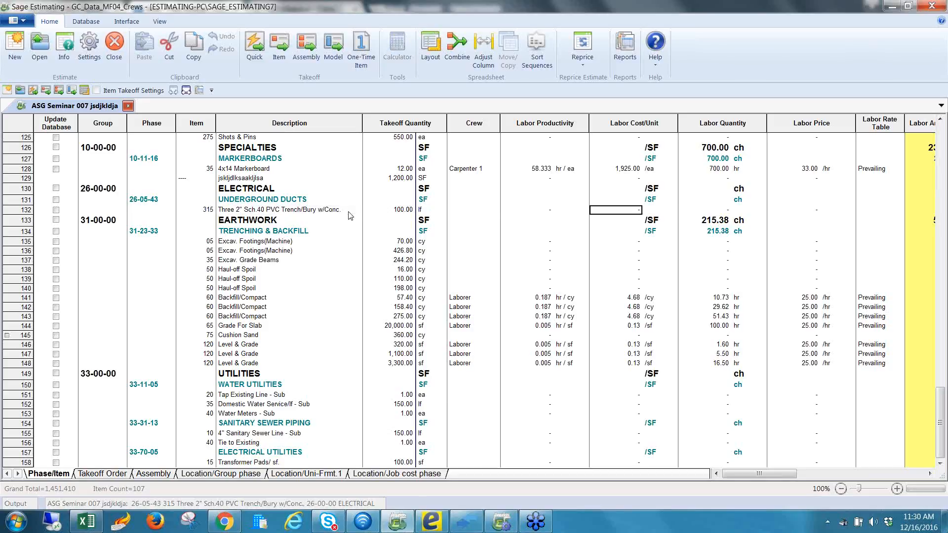
key("Left")
key("Left")
key("Left")
key("Left")
key("Left")
key("Left")
key("Left")
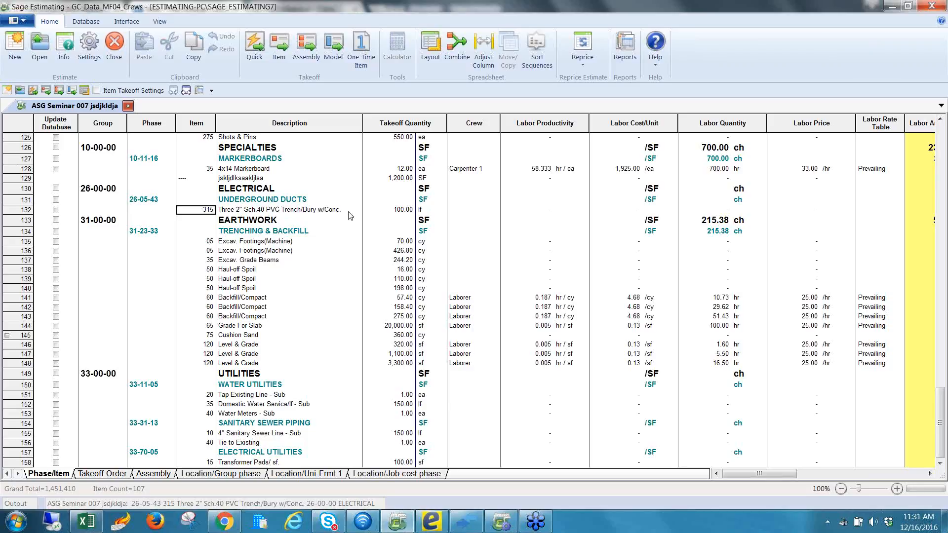
key("Right")
key("Right")
key("Right")
key("Left")
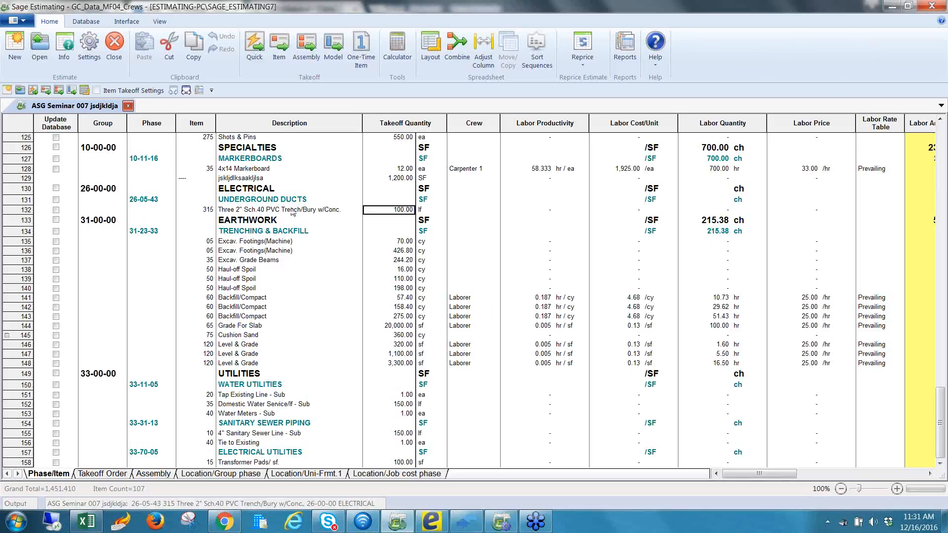
Export the spreadsheet report with the PhaseItemUnitCost layout to the Alliance folder as a Microsoft Excel Workbook, keeping the proposed file name
left_click(14, 21)
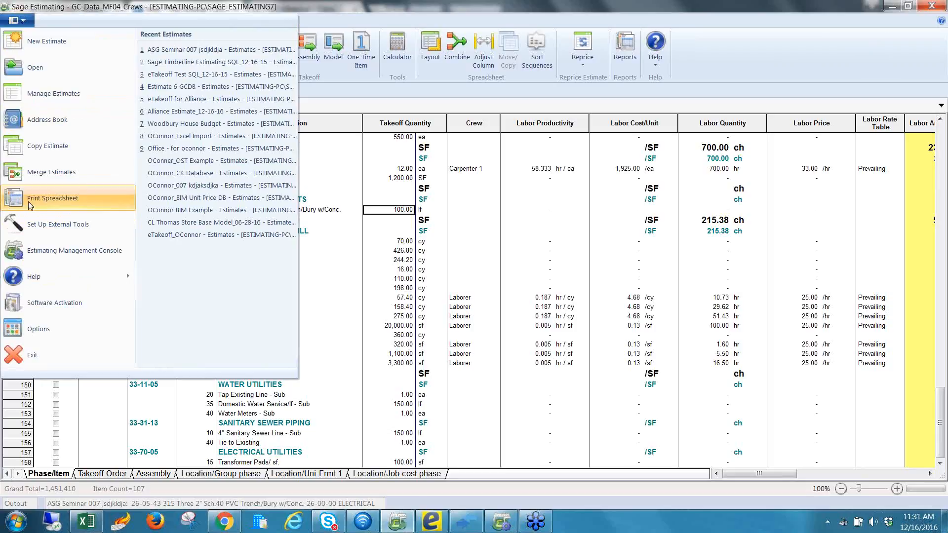
left_click(28, 204)
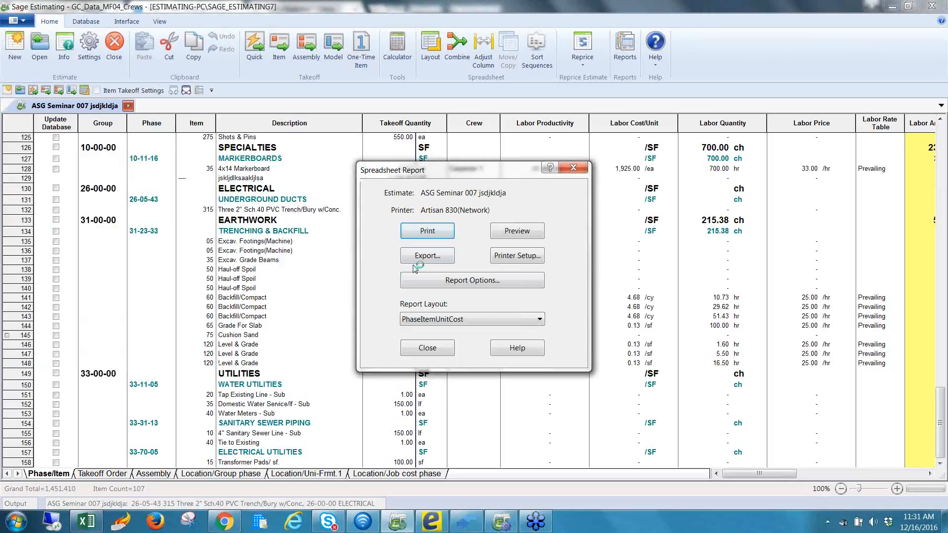
left_click(418, 260)
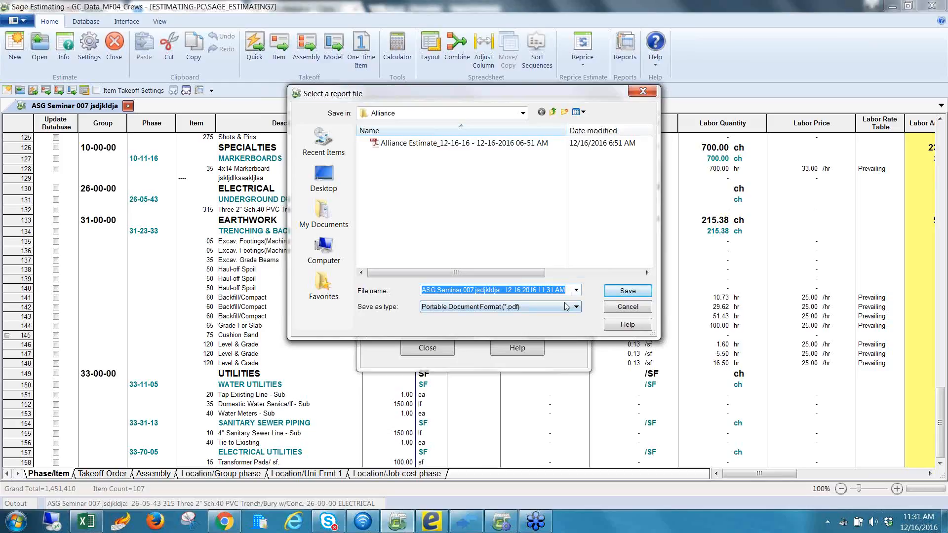
left_click(566, 305)
left_click(534, 320)
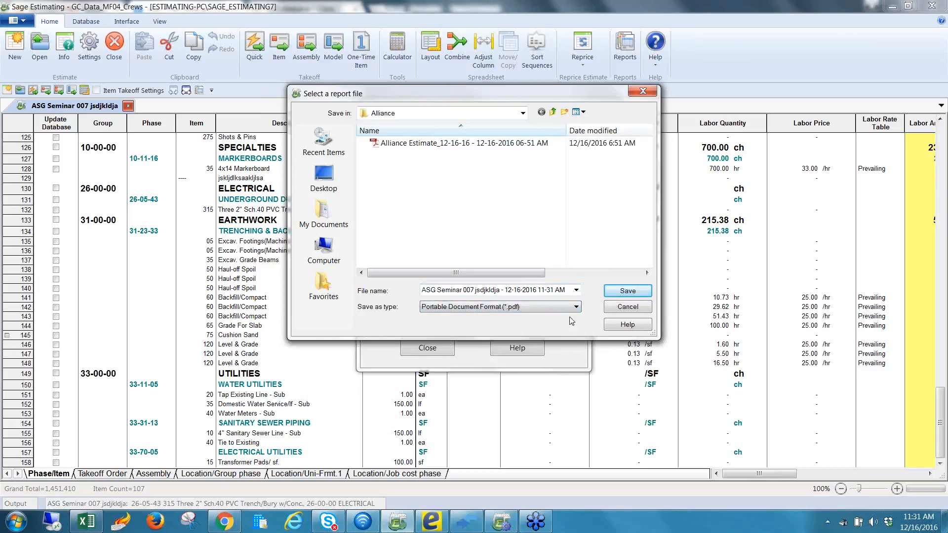
left_click(574, 310)
left_click(535, 326)
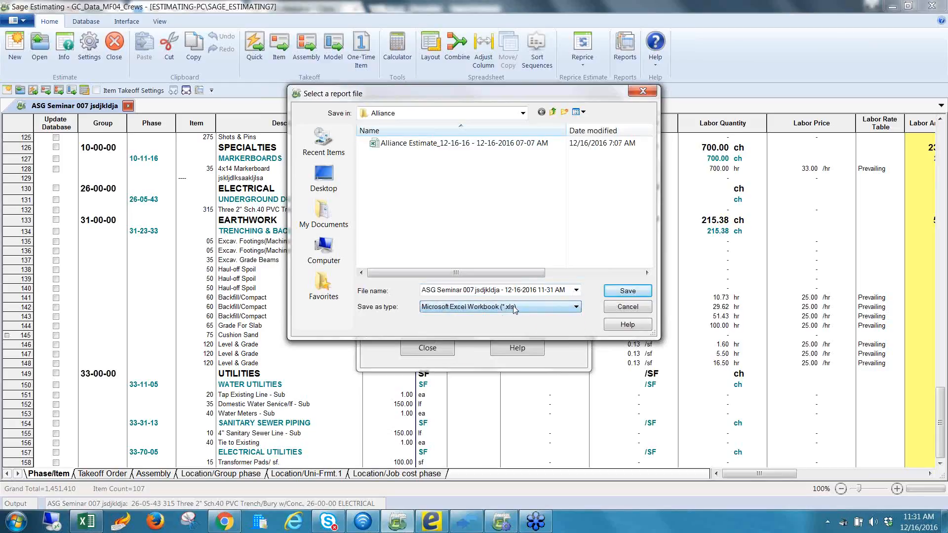
left_click(627, 291)
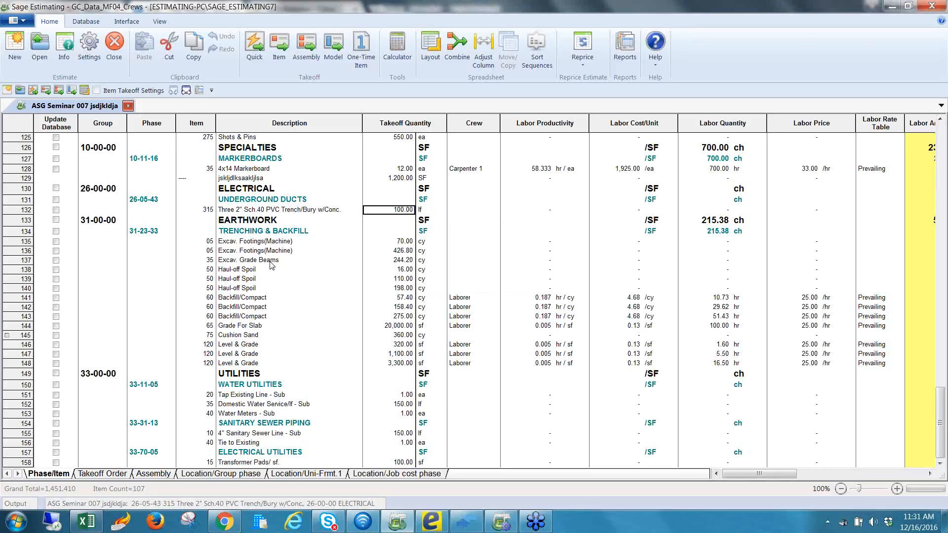
Switch to Excel, open the exported ASG Seminar 007 jsdjkldja workbook from the Alliance folder on drive C, and maximize it
left_click(92, 525)
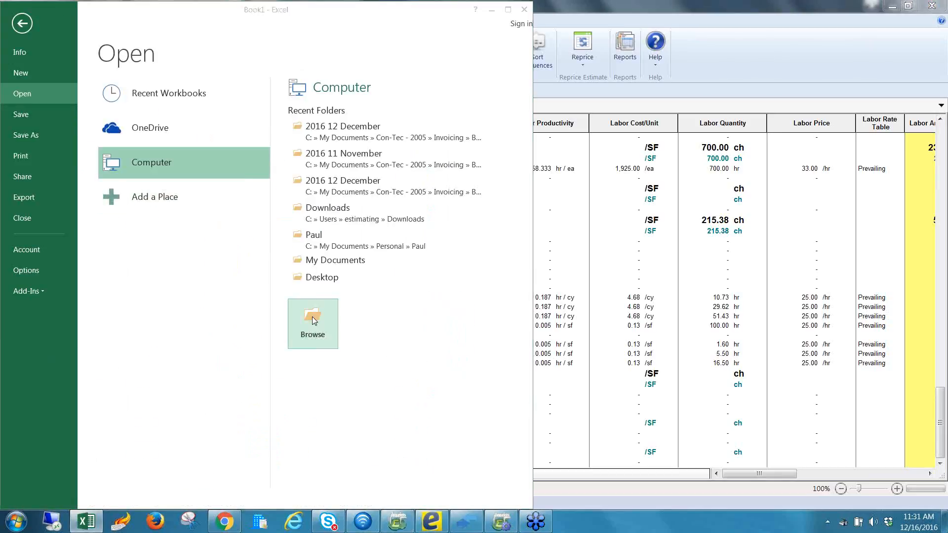
left_click(313, 321)
left_click_drag(197, 94, 197, 156)
left_click(75, 172)
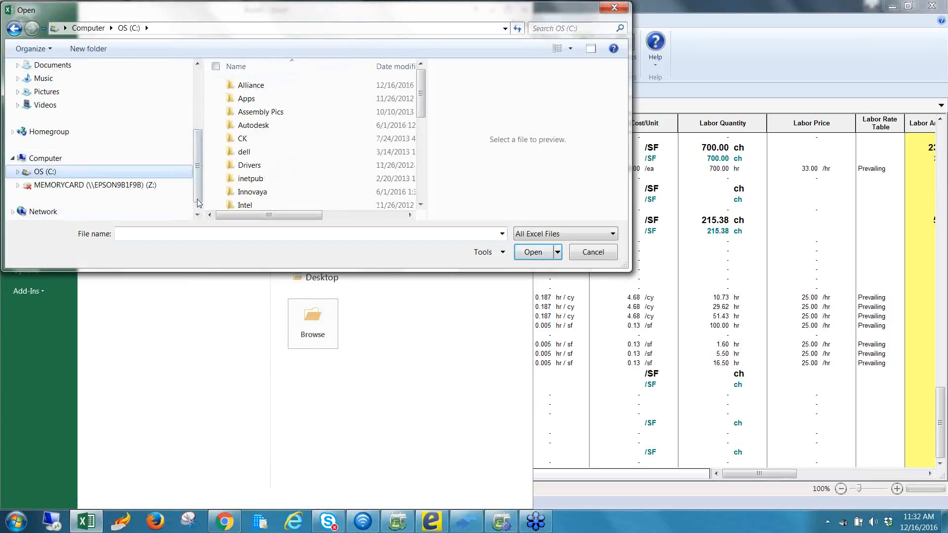
double_click(241, 86)
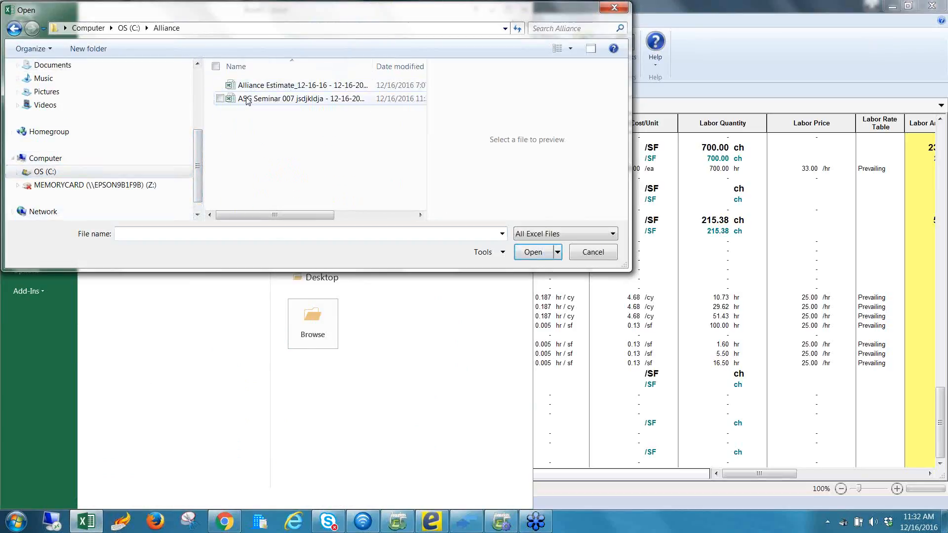
double_click(251, 98)
left_click(429, 291)
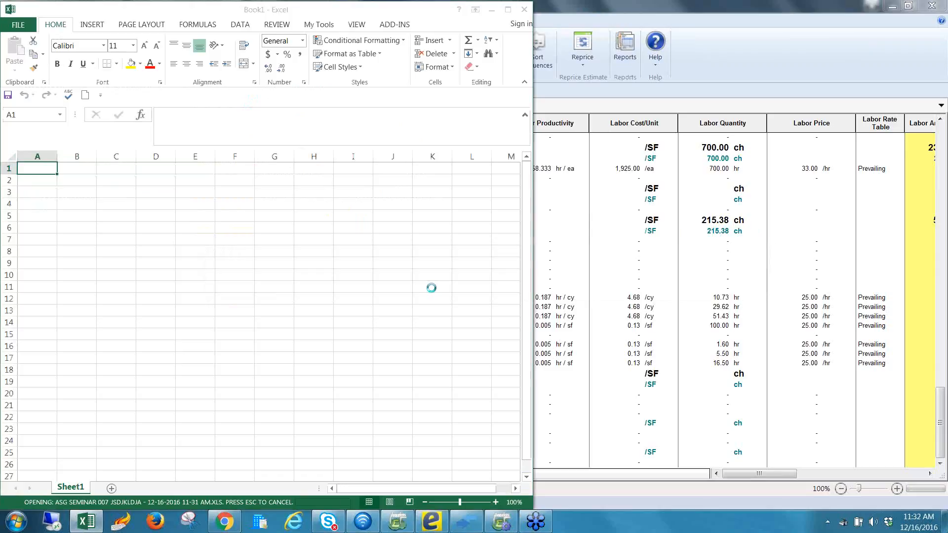
left_click(596, 34)
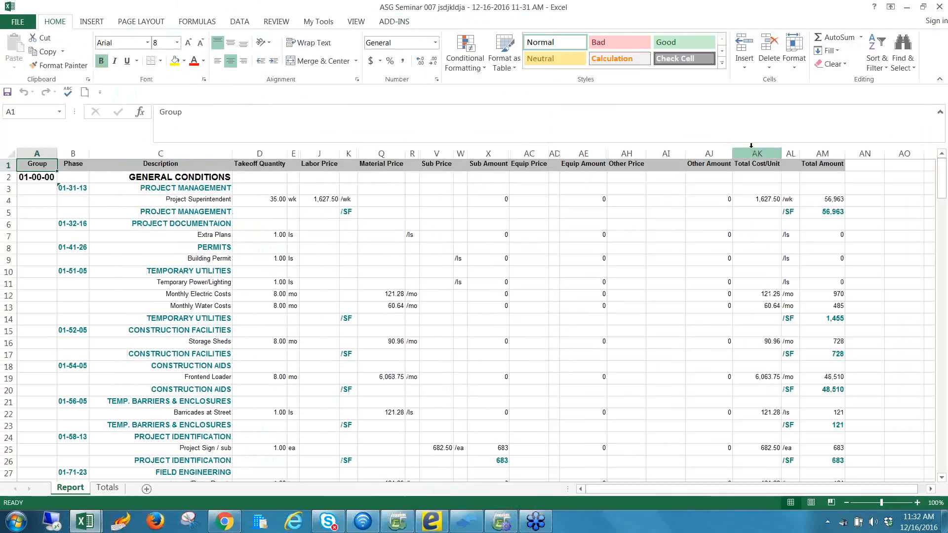
Examine the formula behind the Project Superintendent's labor price in the exported report
left_click(212, 23)
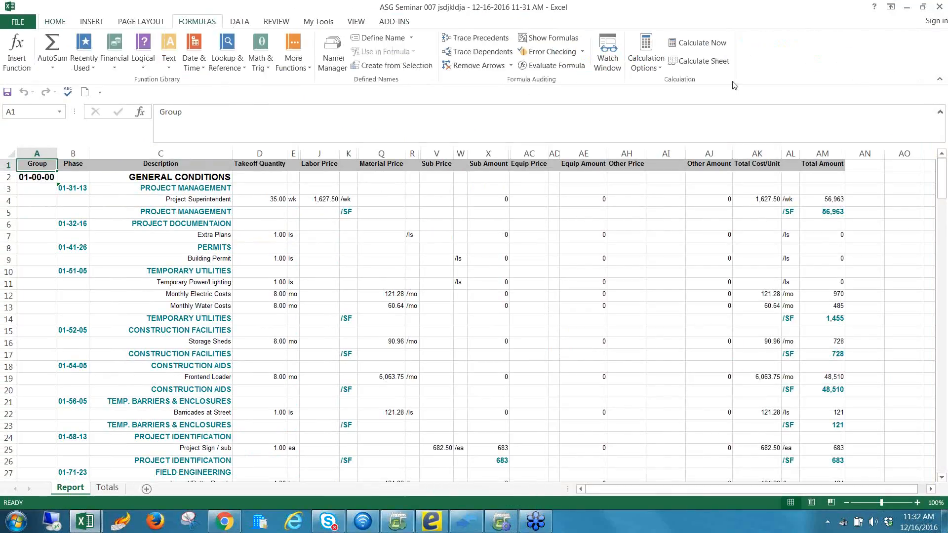
left_click(840, 28)
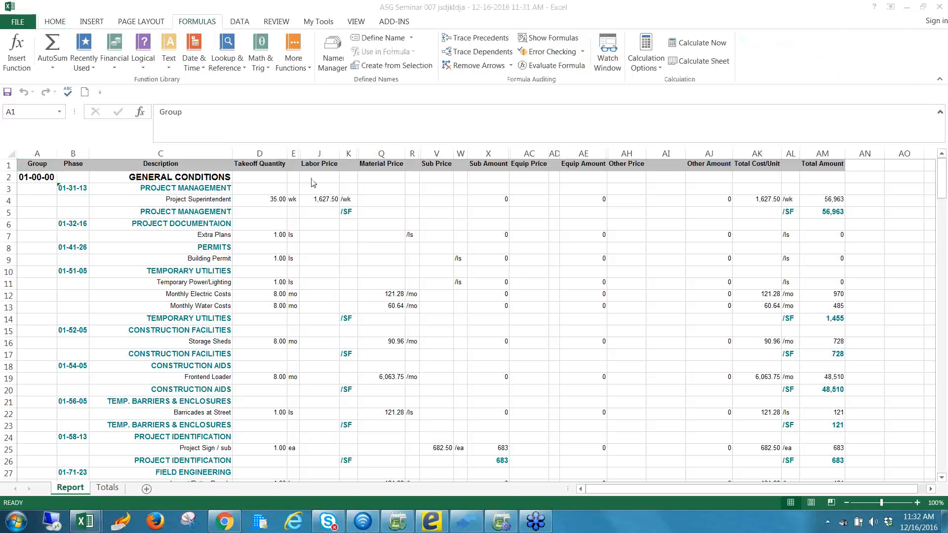
left_click(325, 201)
left_click(327, 205)
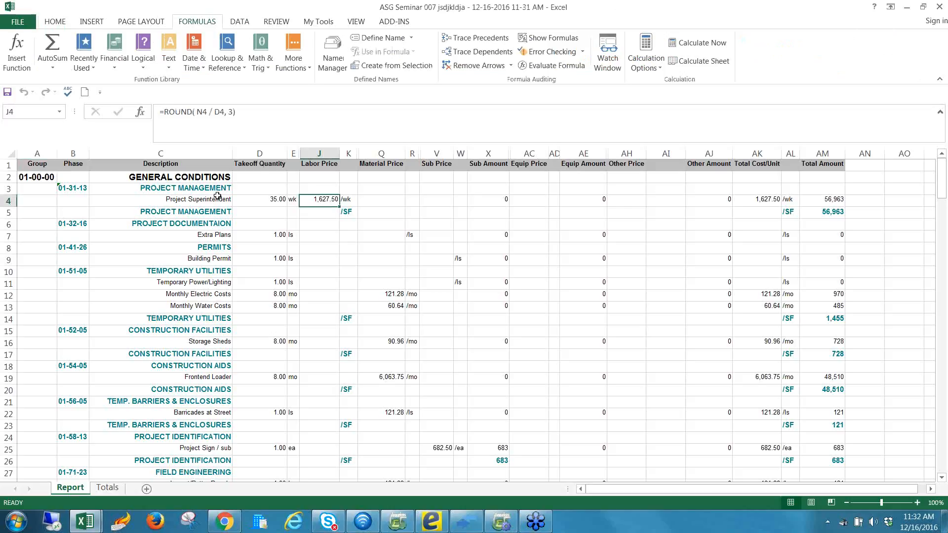
key("Left")
key("Left")
key("Right")
key("Right")
key("Left")
key("Right")
Return to Sage Estimating and close the ASG Seminar 007 jsdjkldja estimate
mouse_move(409, 522)
left_click(411, 460)
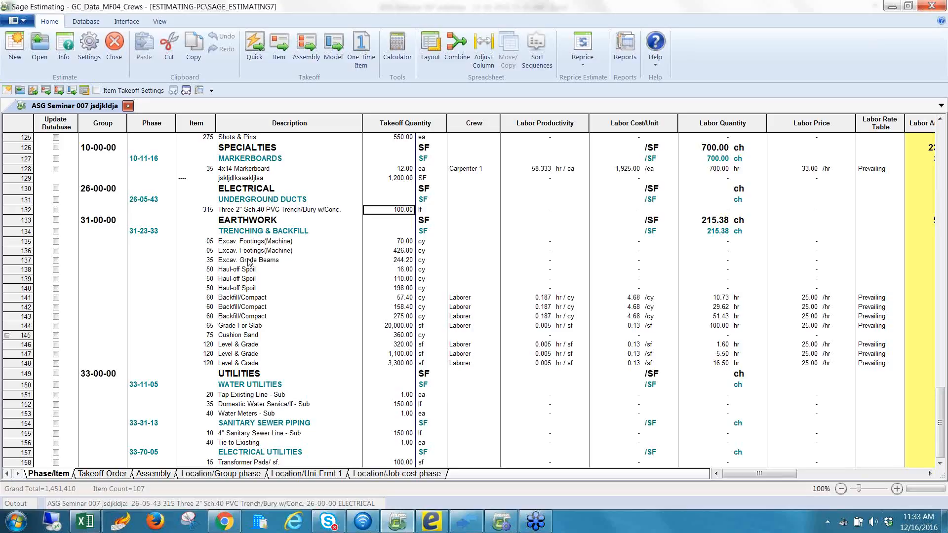
left_click(128, 106)
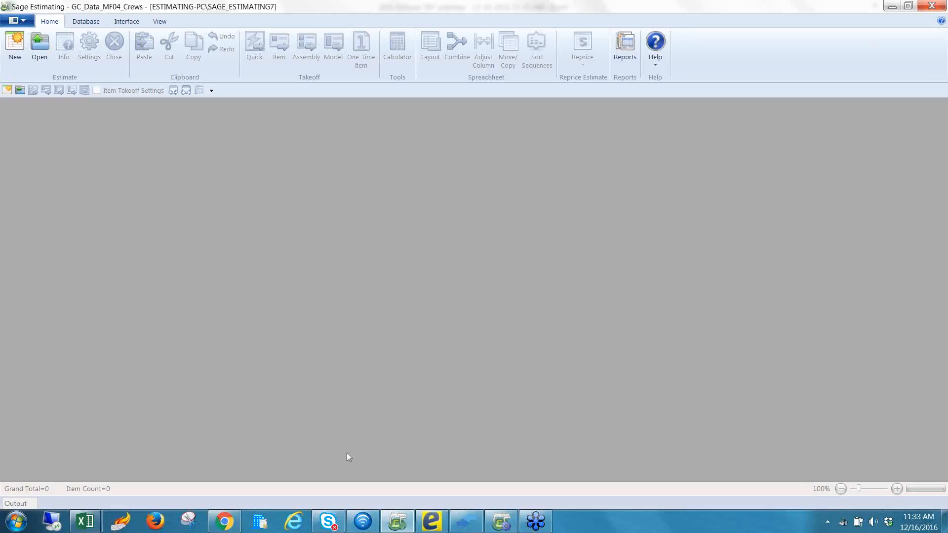
Switch to eTakeoff Dimension and review the standard scales and calibration options for the A03 1st Floor Plan drawing without changing its scale
left_click(431, 521)
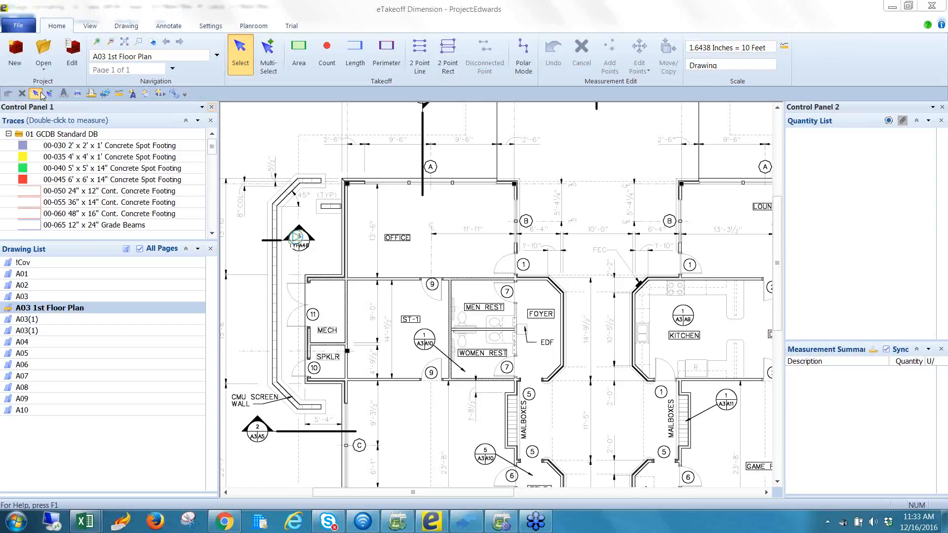
left_click(119, 94)
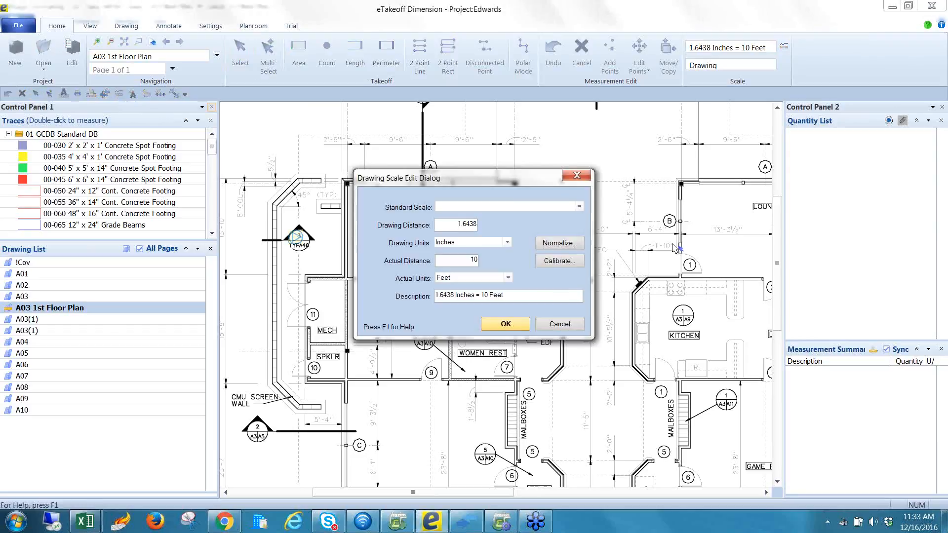
left_click(579, 207)
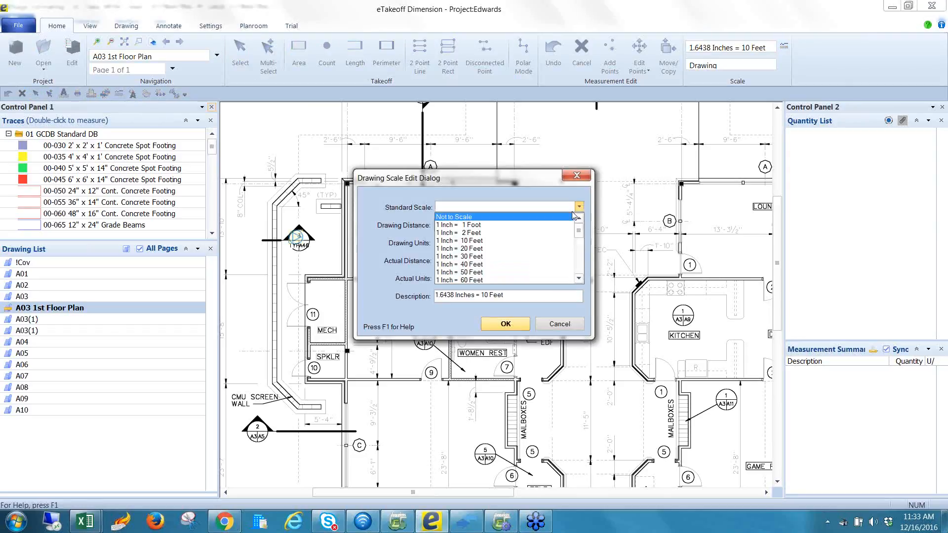
left_click(579, 206)
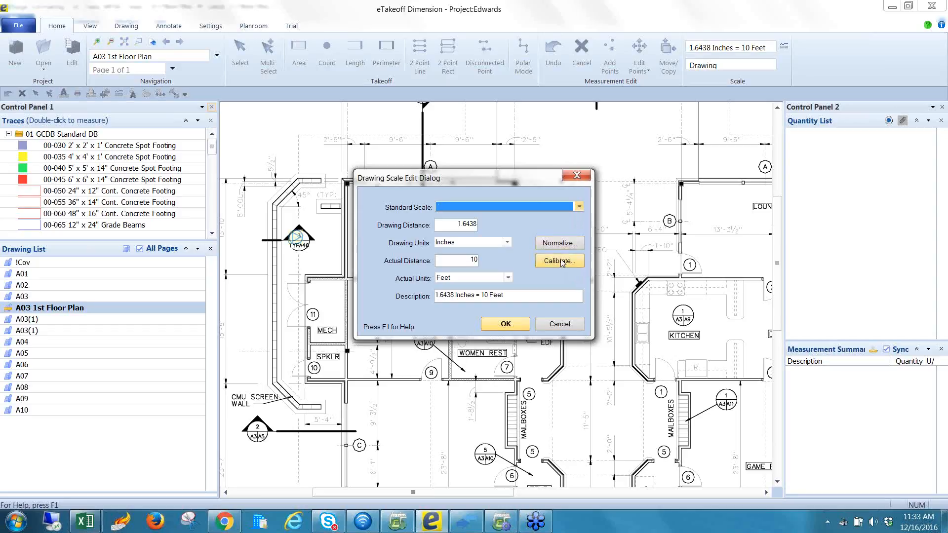
left_click_drag(464, 182, 380, 167)
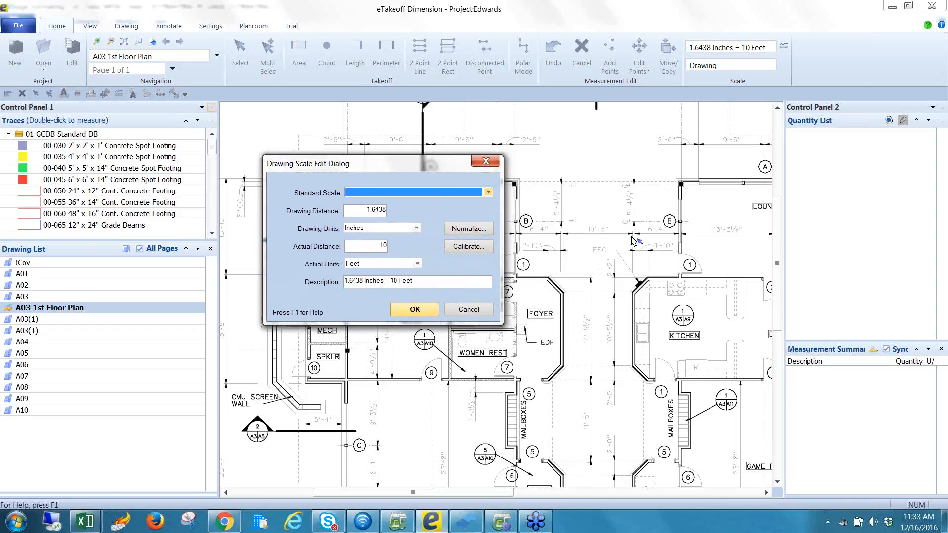
left_click(469, 309)
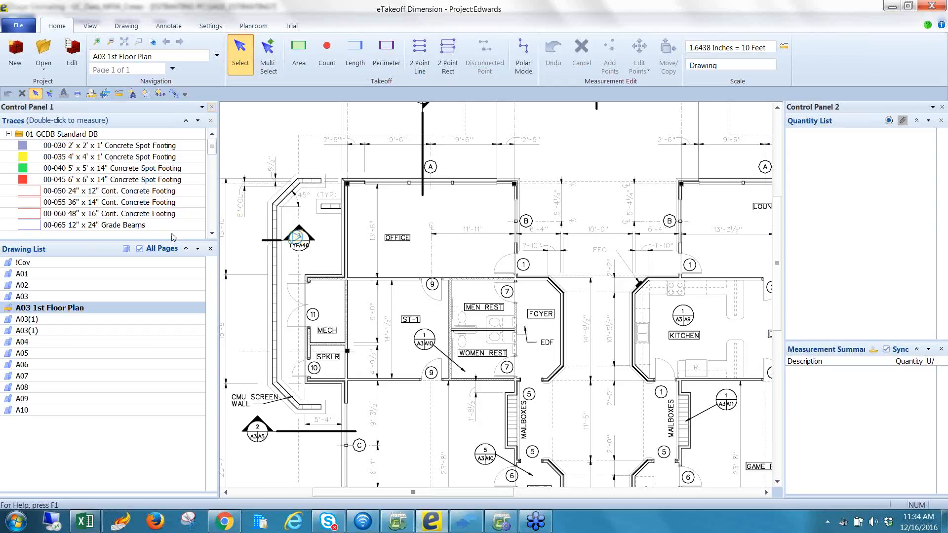
Measure the office floor with the 00-105 5" Slab On Grade trace, outlining an area of about 427 square feet from the MECH room's upper corner
left_click(212, 233)
left_click(212, 233)
left_click(212, 233)
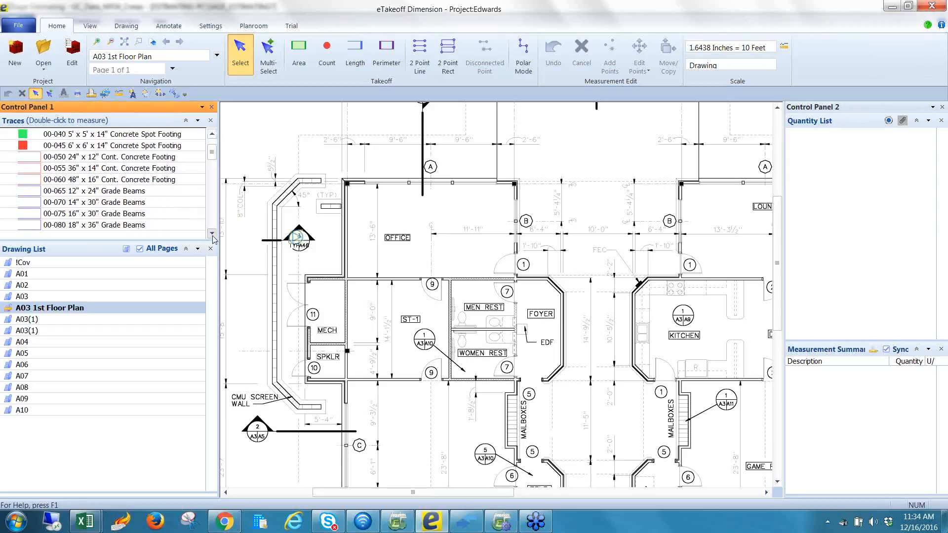
left_click(211, 233)
left_click(212, 233)
left_click(212, 233)
left_click(84, 216)
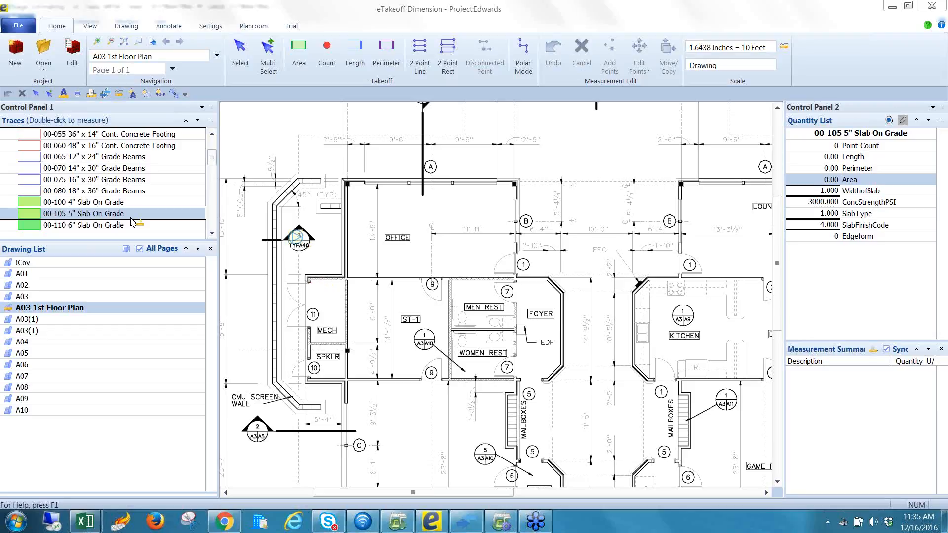
left_click(306, 276)
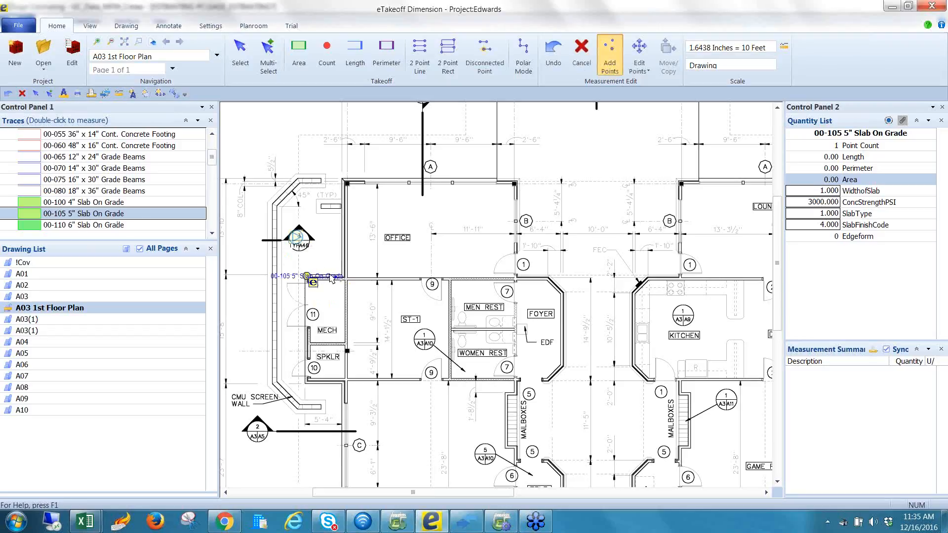
left_click(343, 275)
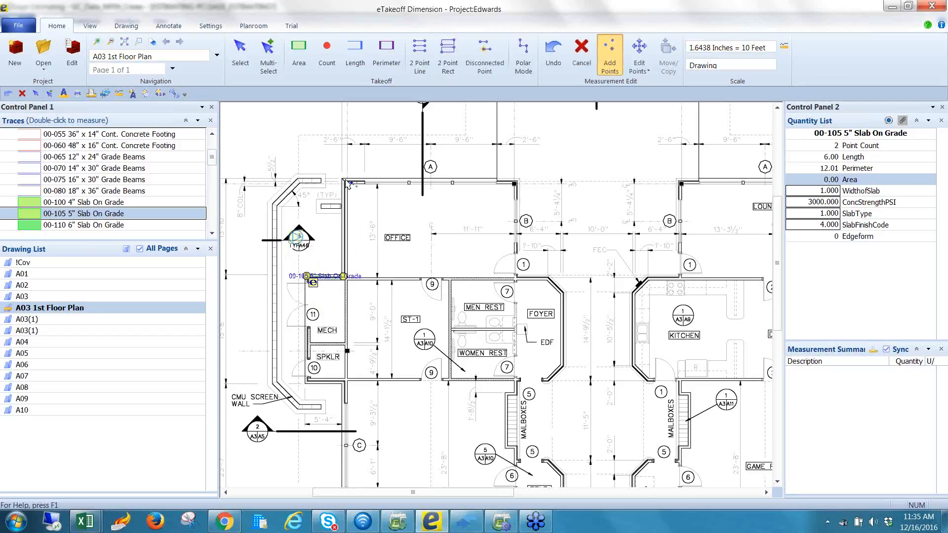
left_click(342, 176)
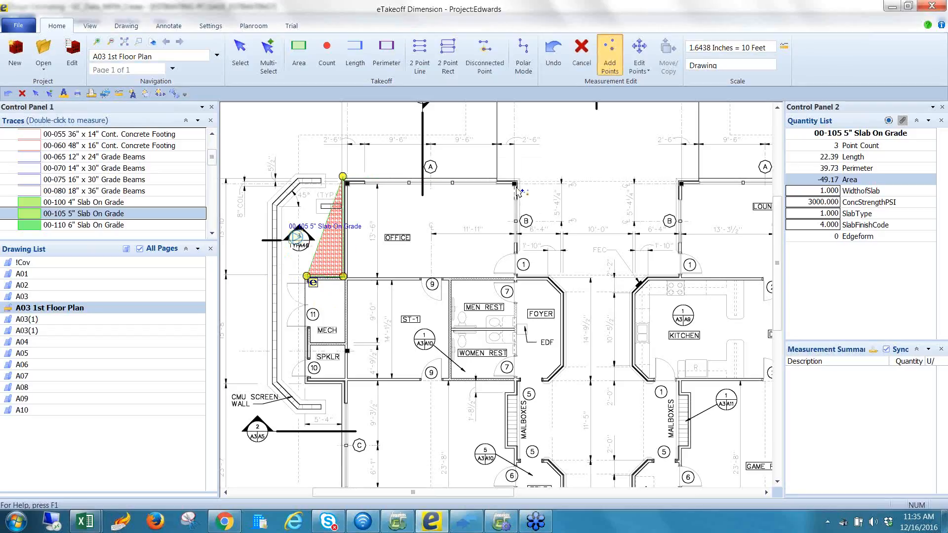
left_click(515, 184)
left_click(512, 271)
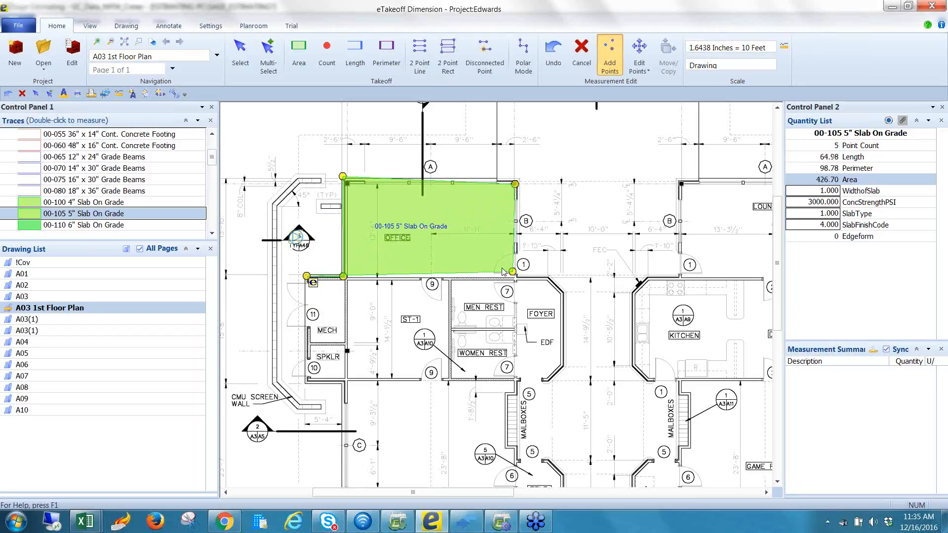
left_click(99, 202)
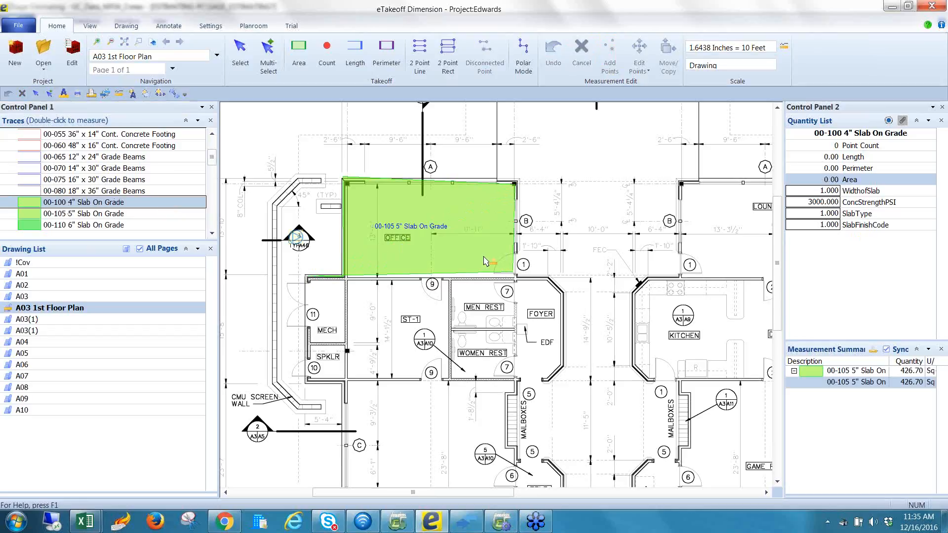
Select the 5" slab measurement in the summary and examine its quantities and slab variables
left_click(854, 387)
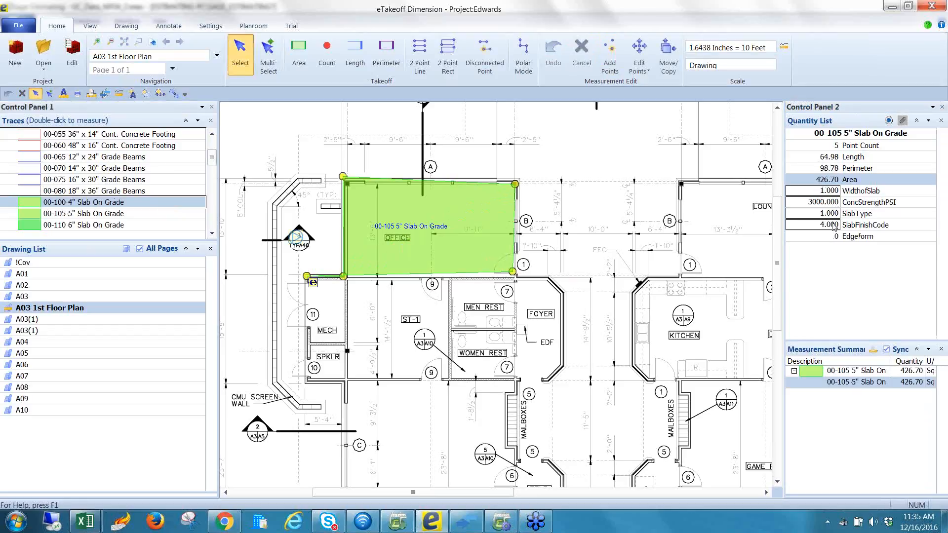
mouse_move(833, 226)
mouse_move(820, 207)
mouse_move(833, 232)
mouse_move(863, 214)
Switch to eTakeoff Bridge, send the slab measurement to the estimate, and close the eTakeoff for Alliance_12-16-16 bridge
left_click(466, 527)
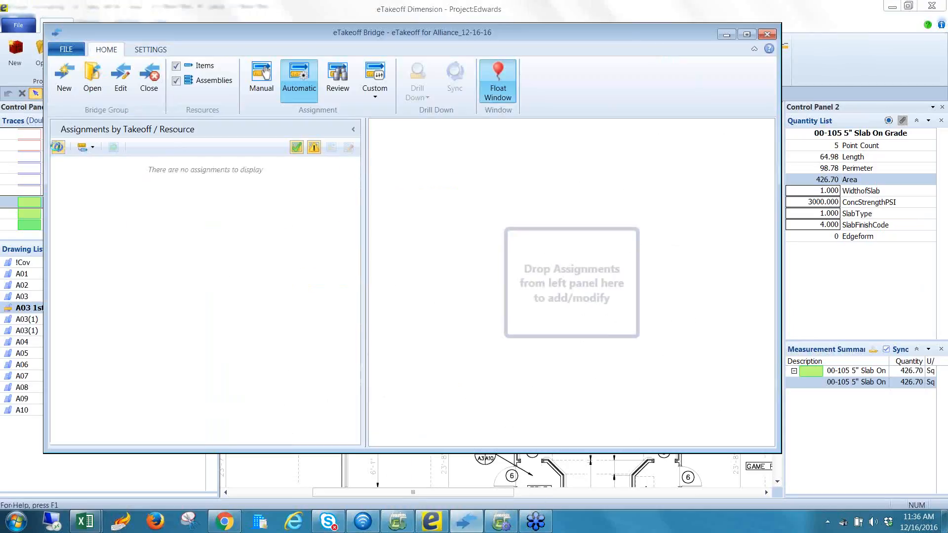
left_click(58, 147)
left_click(113, 147)
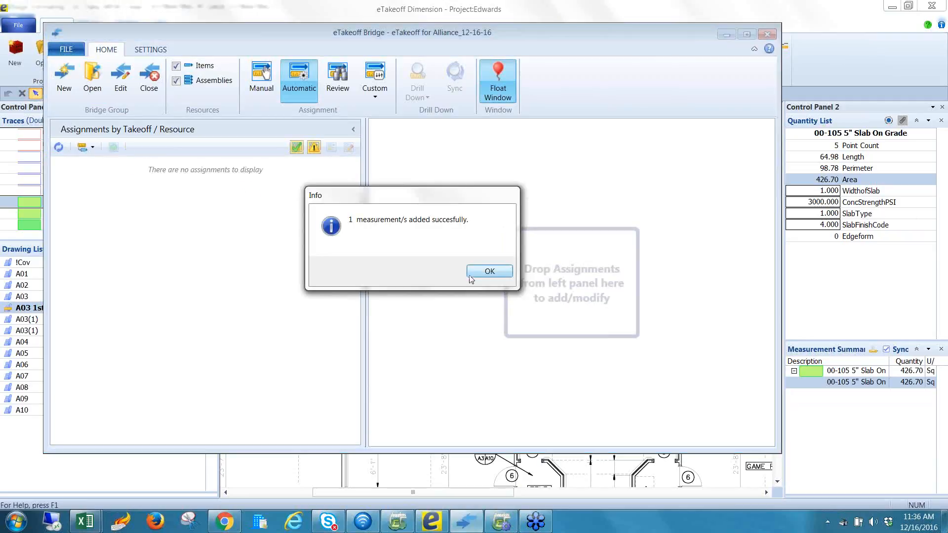
left_click(474, 275)
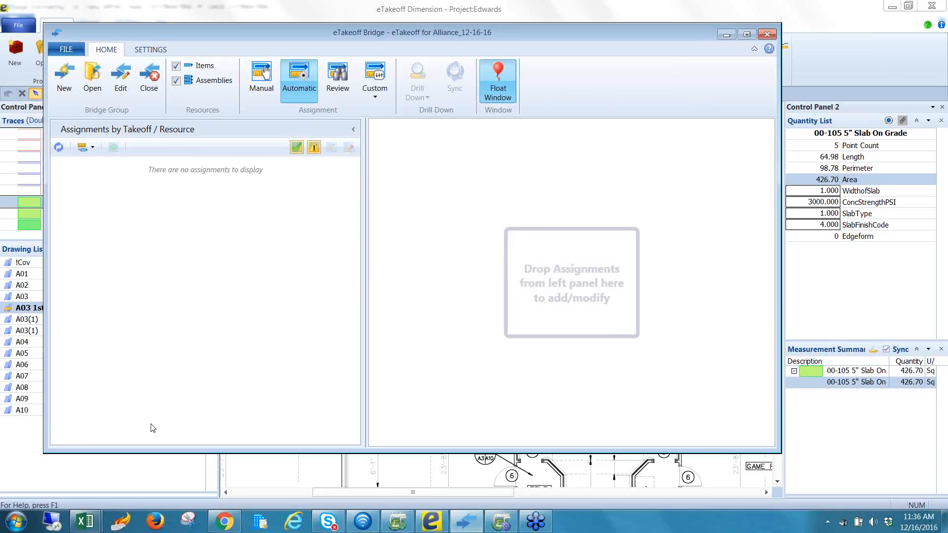
left_click(144, 77)
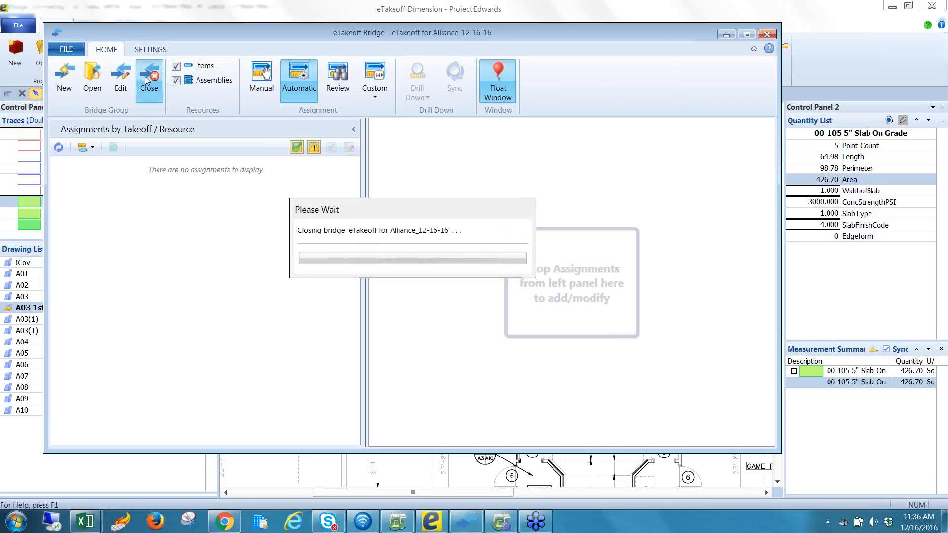
Switch to Sage Estimating, minimize the bridge window, and open the eTakeoff for Alliance estimate
left_click(397, 521)
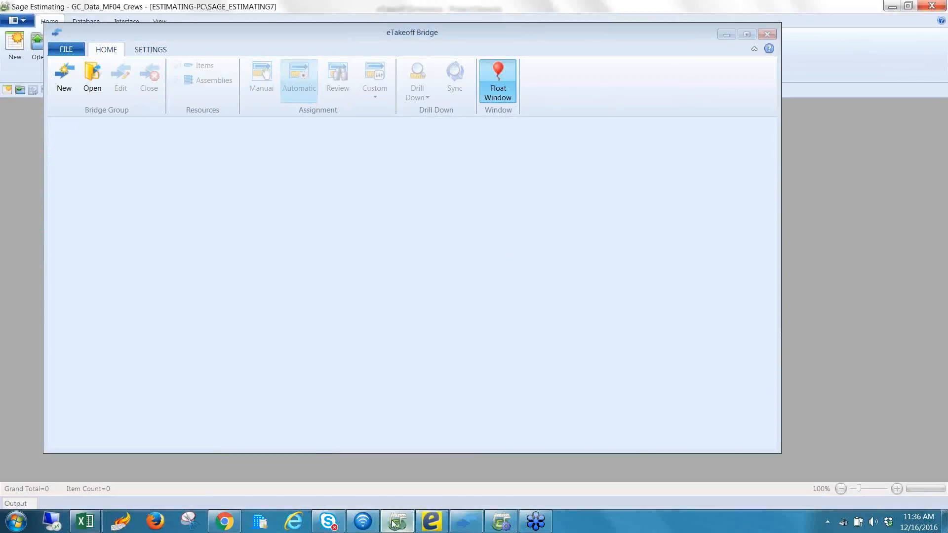
left_click(722, 35)
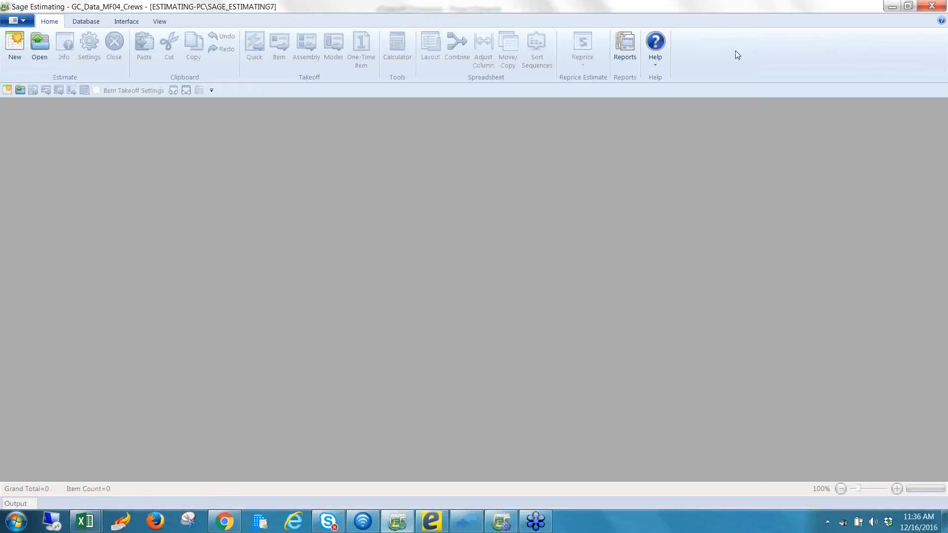
left_click(17, 21)
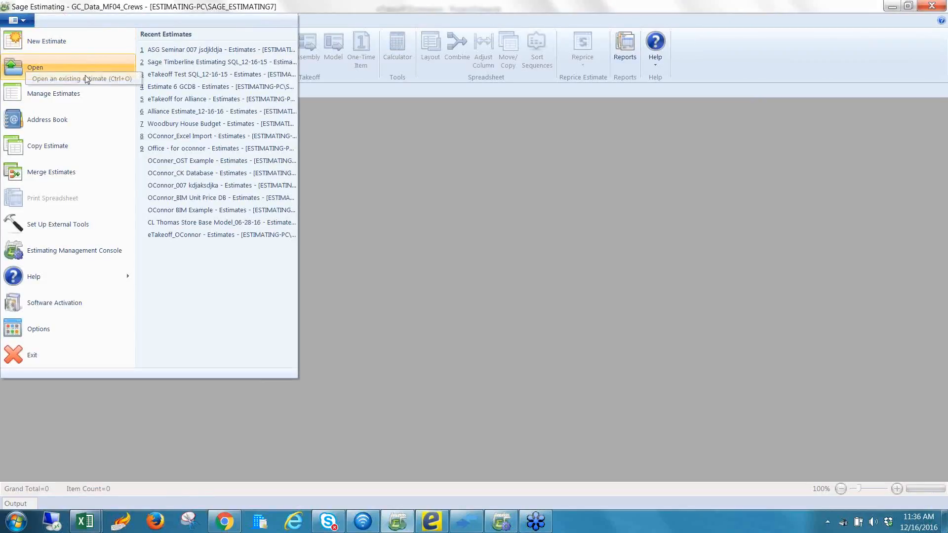
left_click(33, 60)
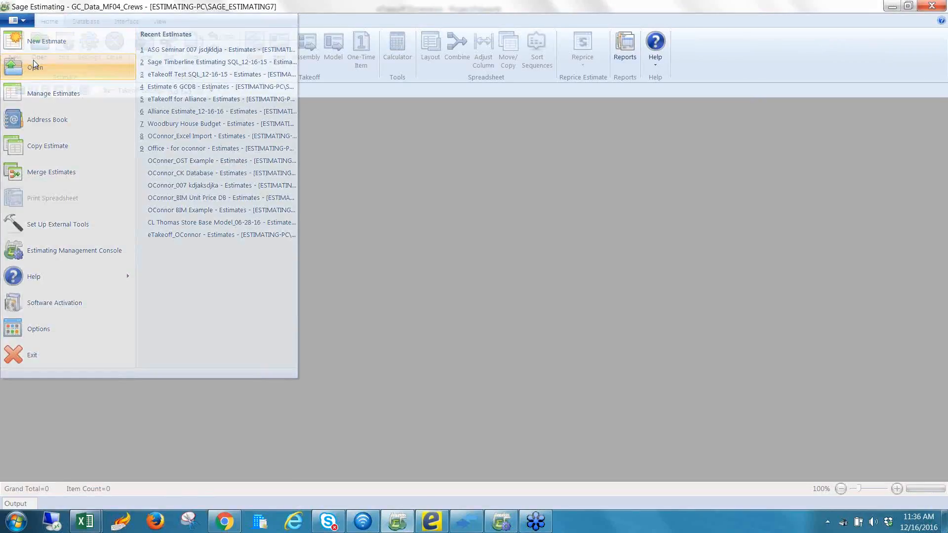
double_click(167, 117)
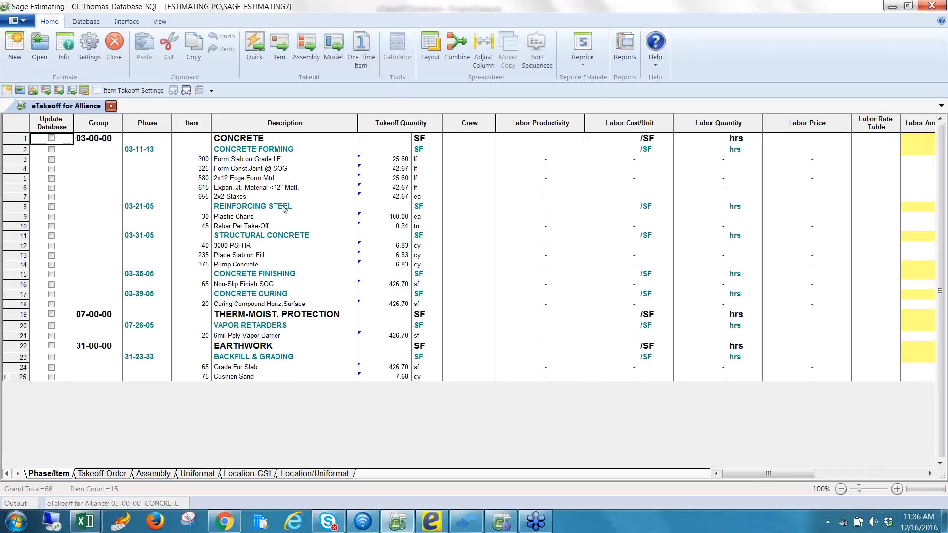
Examine the concrete forming items in the estimate, including the slab form and expansion joint material, and return to eTakeoff Dimension
left_click(252, 159)
left_click(261, 188)
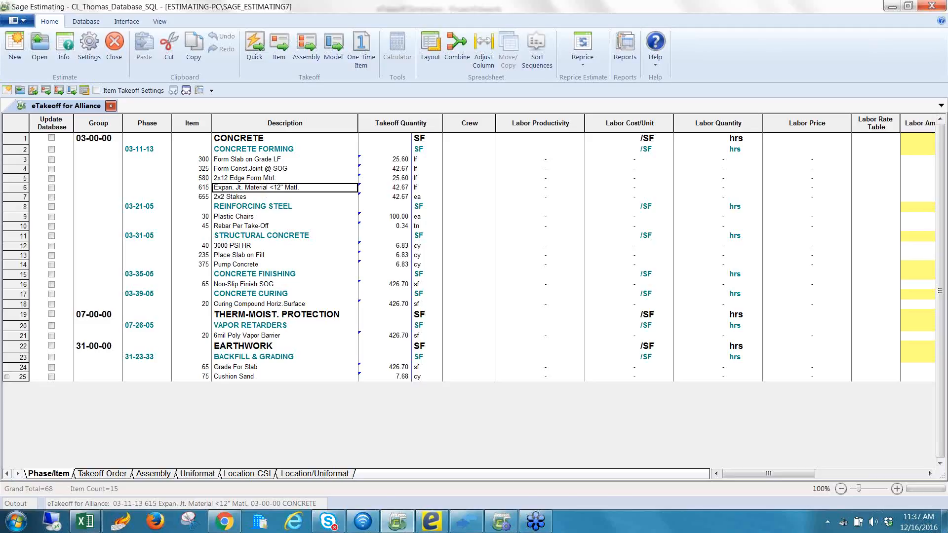
left_click(443, 524)
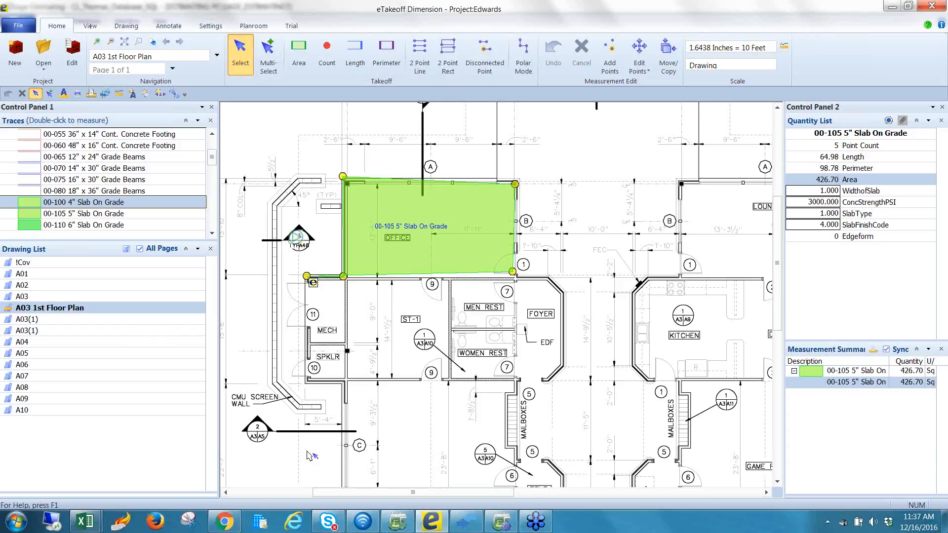
left_click(428, 527)
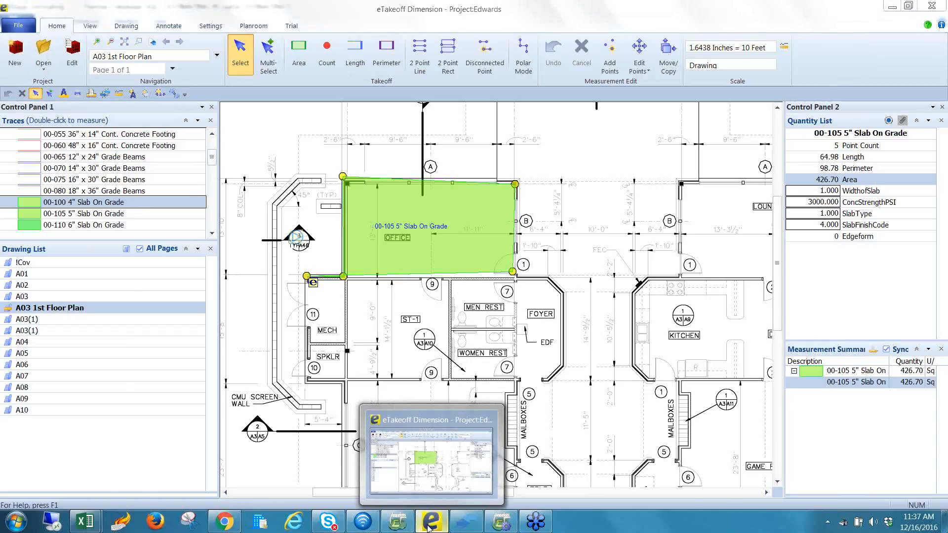